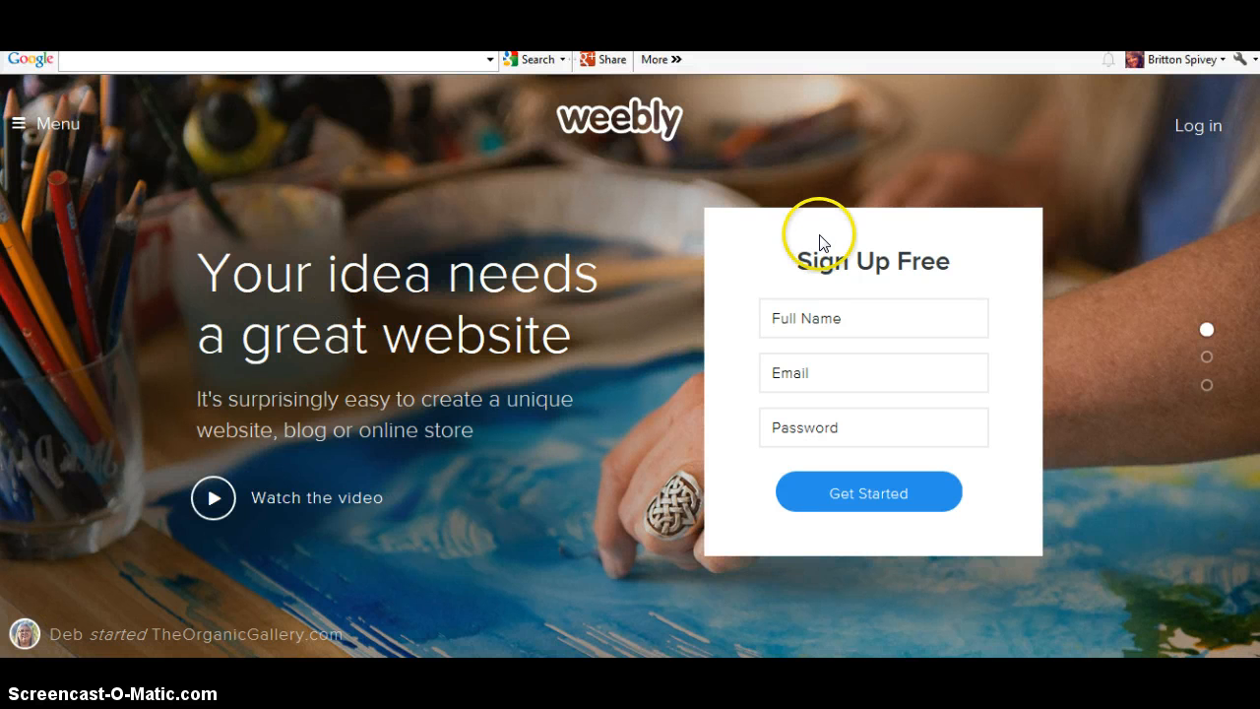
# Pass over the sign-up name and email fields and go to the Log in page
pyautogui.click(828, 315)
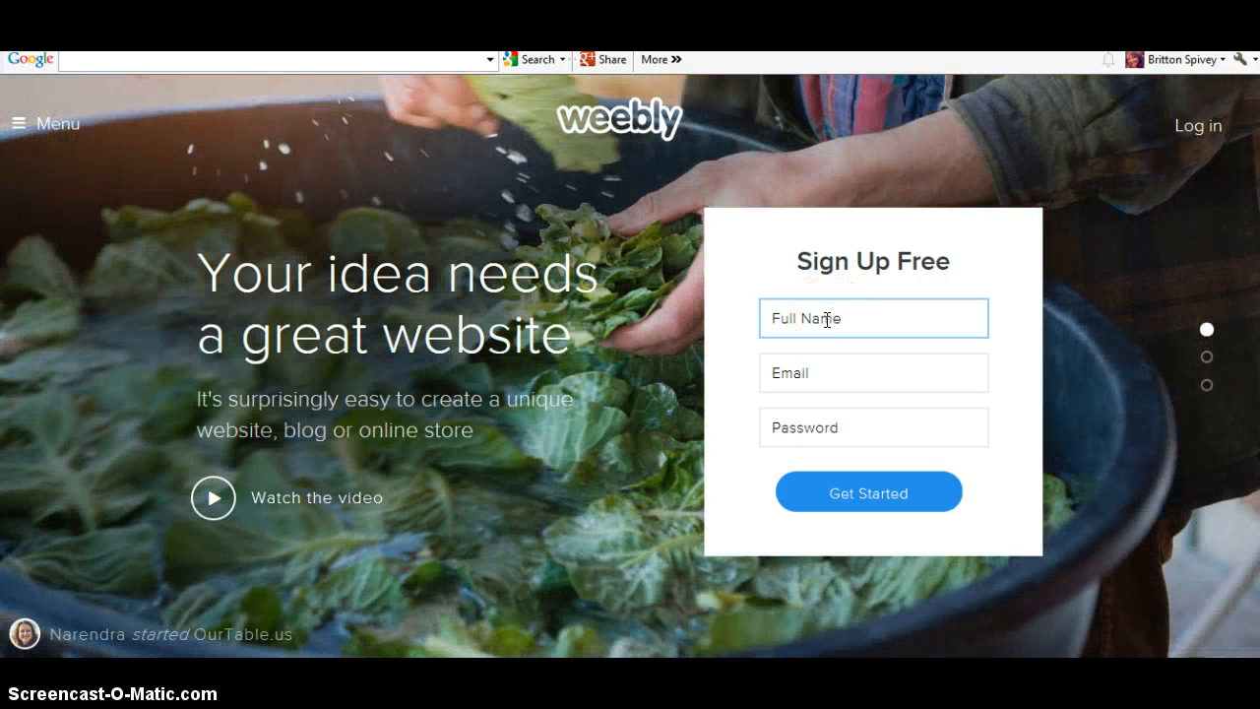
pyautogui.click(827, 362)
pyautogui.click(828, 309)
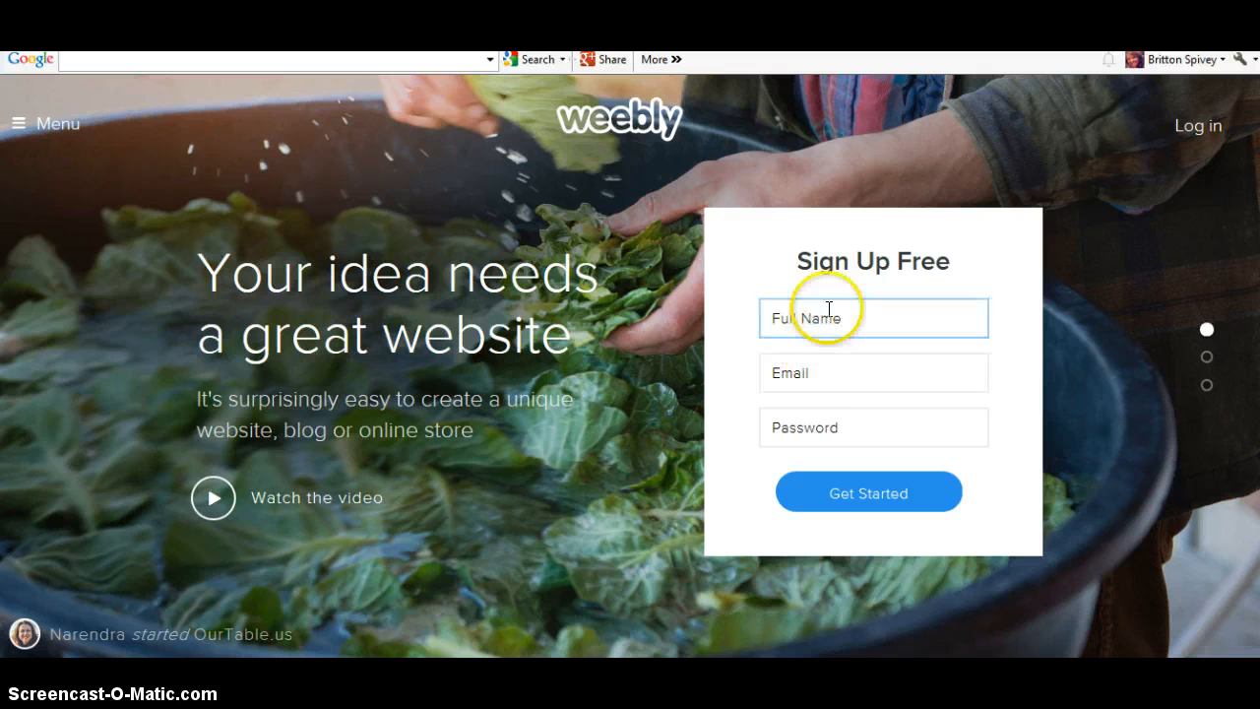
pyautogui.click(821, 374)
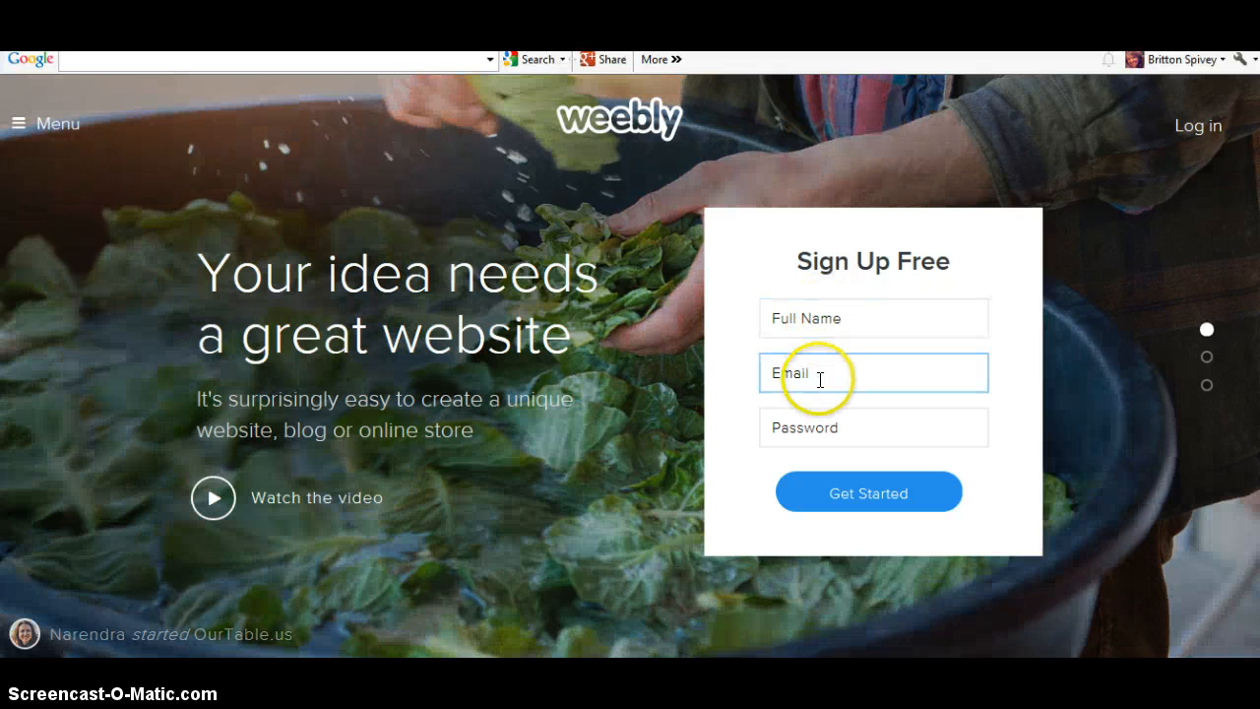
pyautogui.click(823, 405)
pyautogui.click(822, 389)
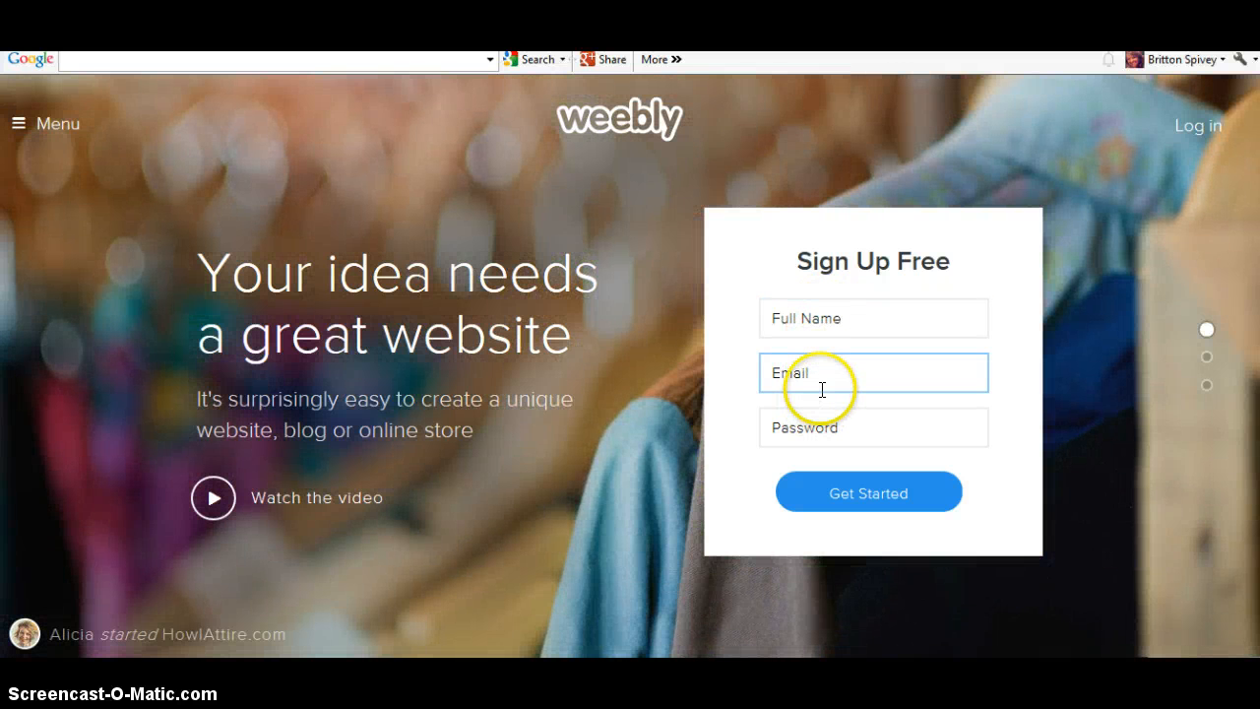
pyautogui.click(1191, 125)
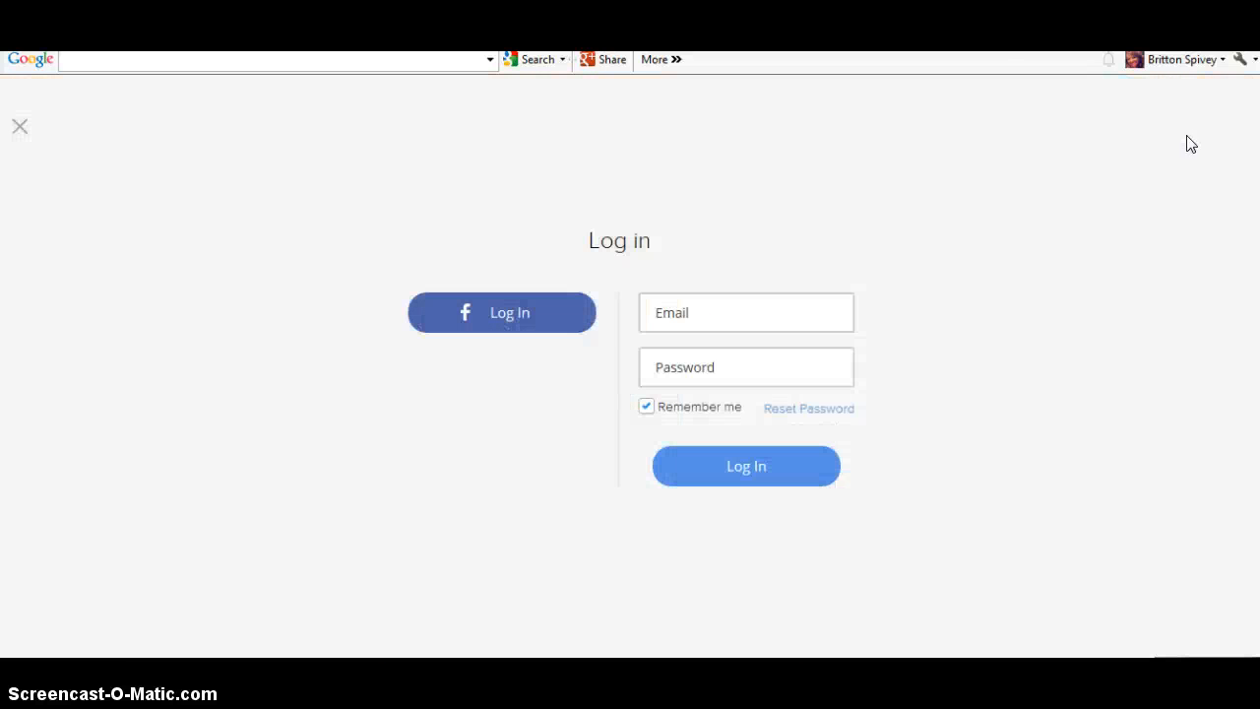
# Log in with the saved account email and password suggestion to reach My Sites
pyautogui.click(764, 312)
pyautogui.write('b')
pyautogui.click(762, 320)
pyautogui.click(753, 341)
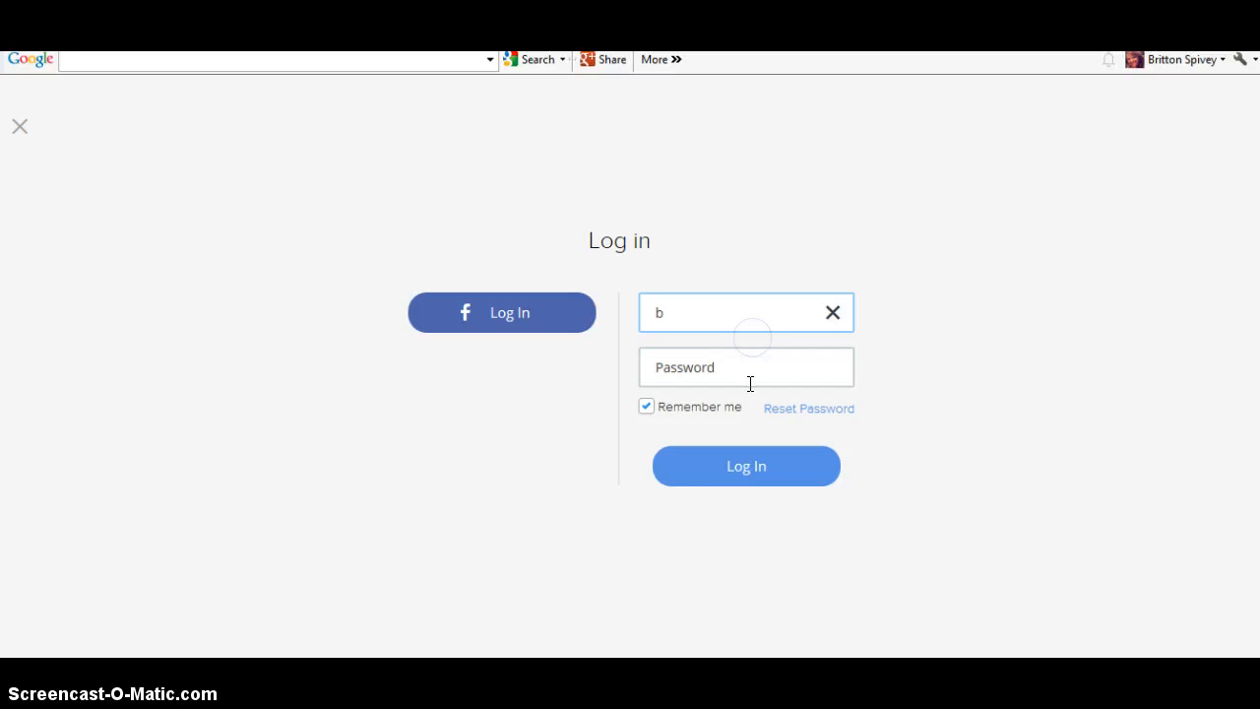
pyautogui.click(735, 457)
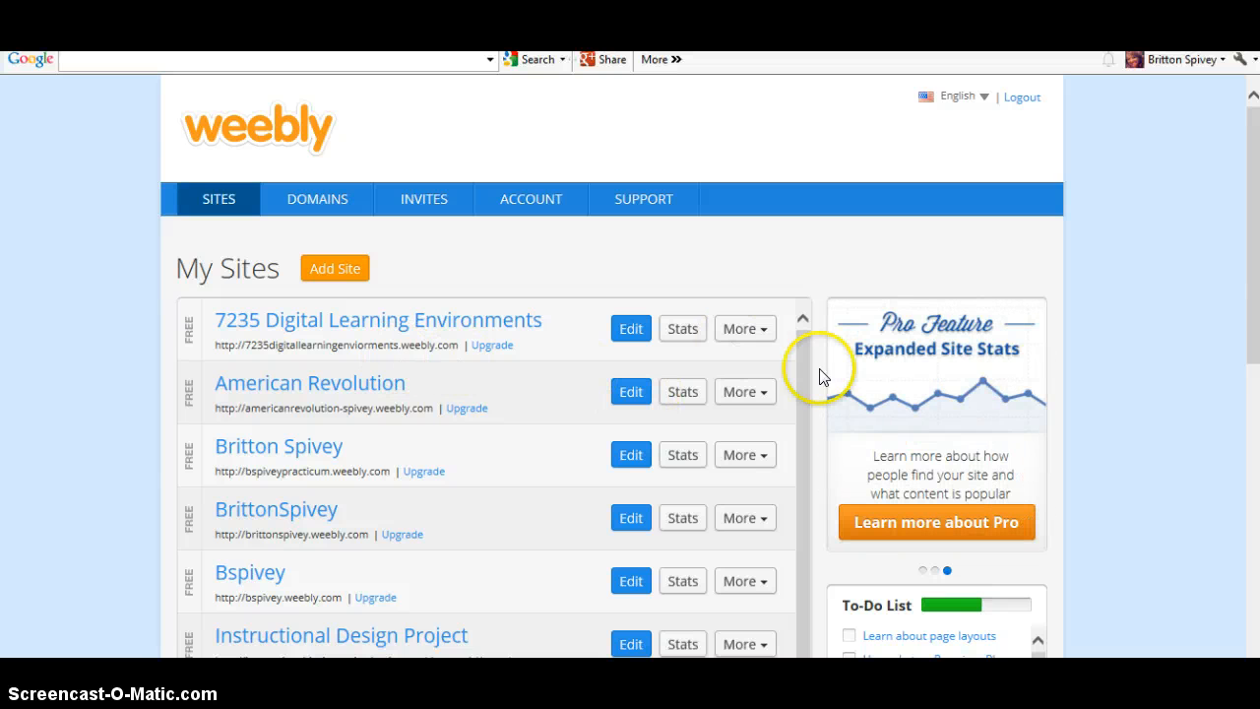
# Add a new site from the My Sites list and pick its focus
pyautogui.moveTo(804, 350); pyautogui.dragTo(802, 408)
pyautogui.moveTo(1253, 141); pyautogui.dragTo(1255, 185)
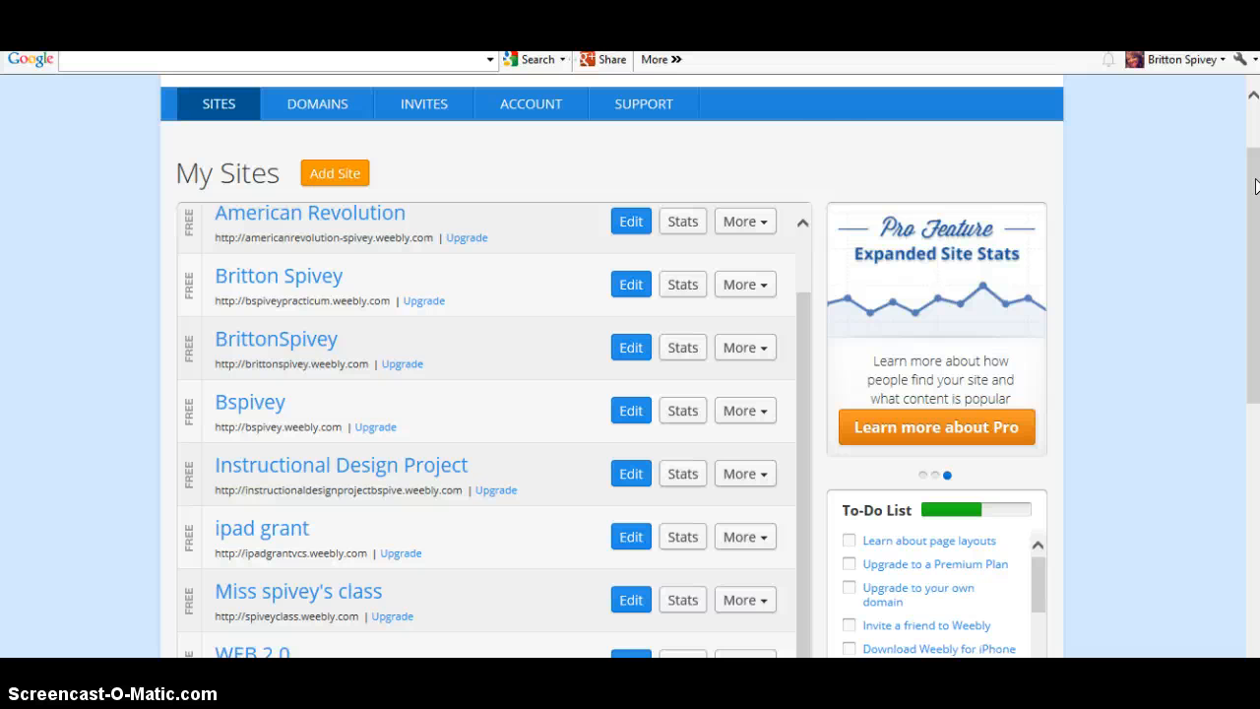
pyautogui.click(335, 175)
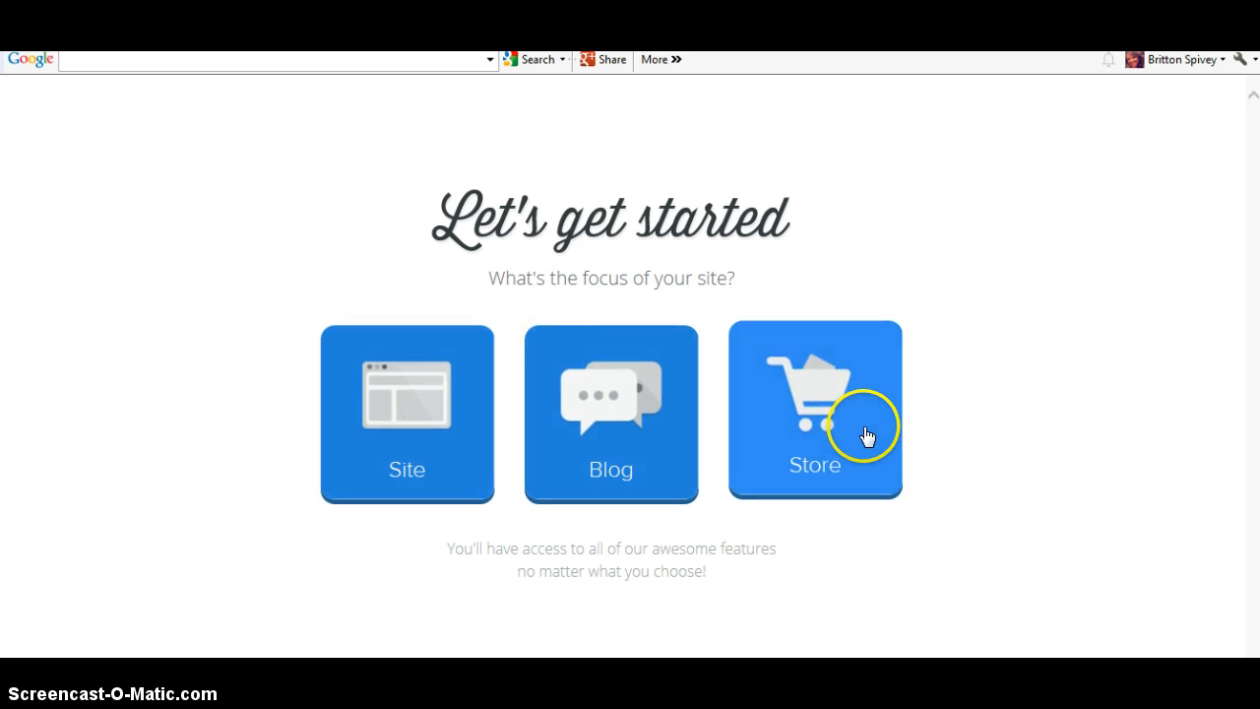
pyautogui.click(382, 446)
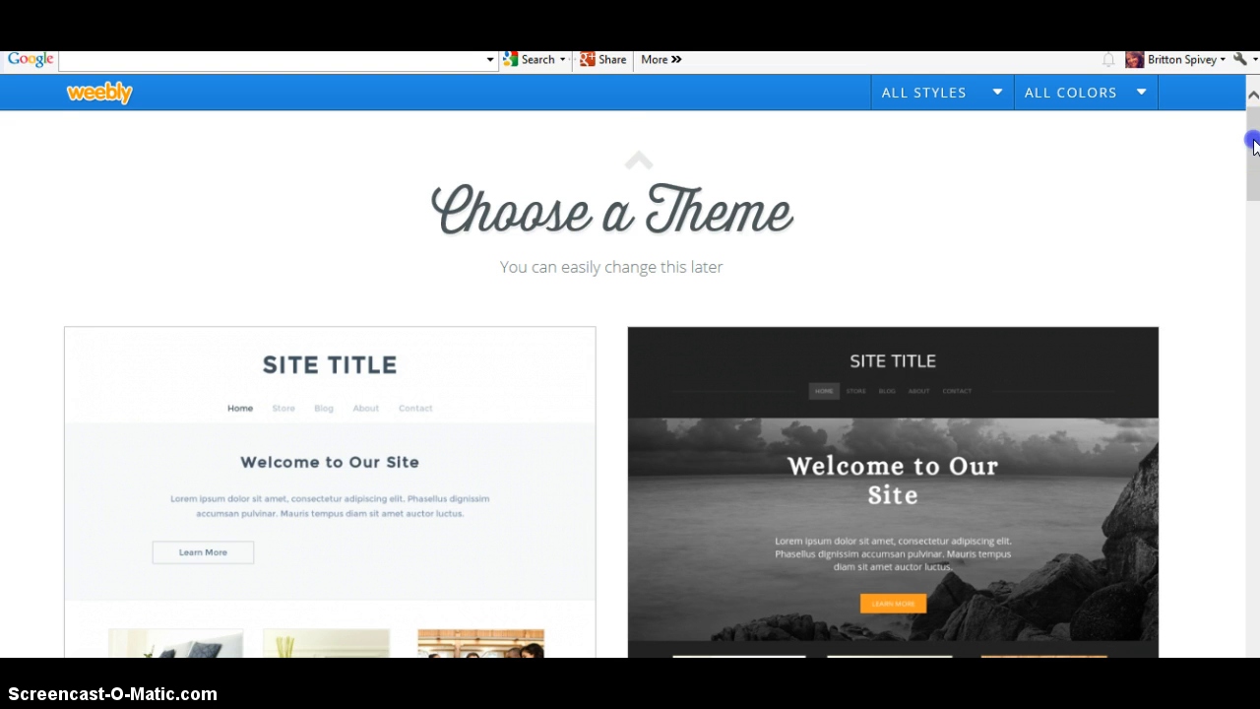
# Filter the theme gallery to FUN styles and choose the colourful kids theme
pyautogui.moveTo(1254, 148); pyautogui.dragTo(1256, 502)
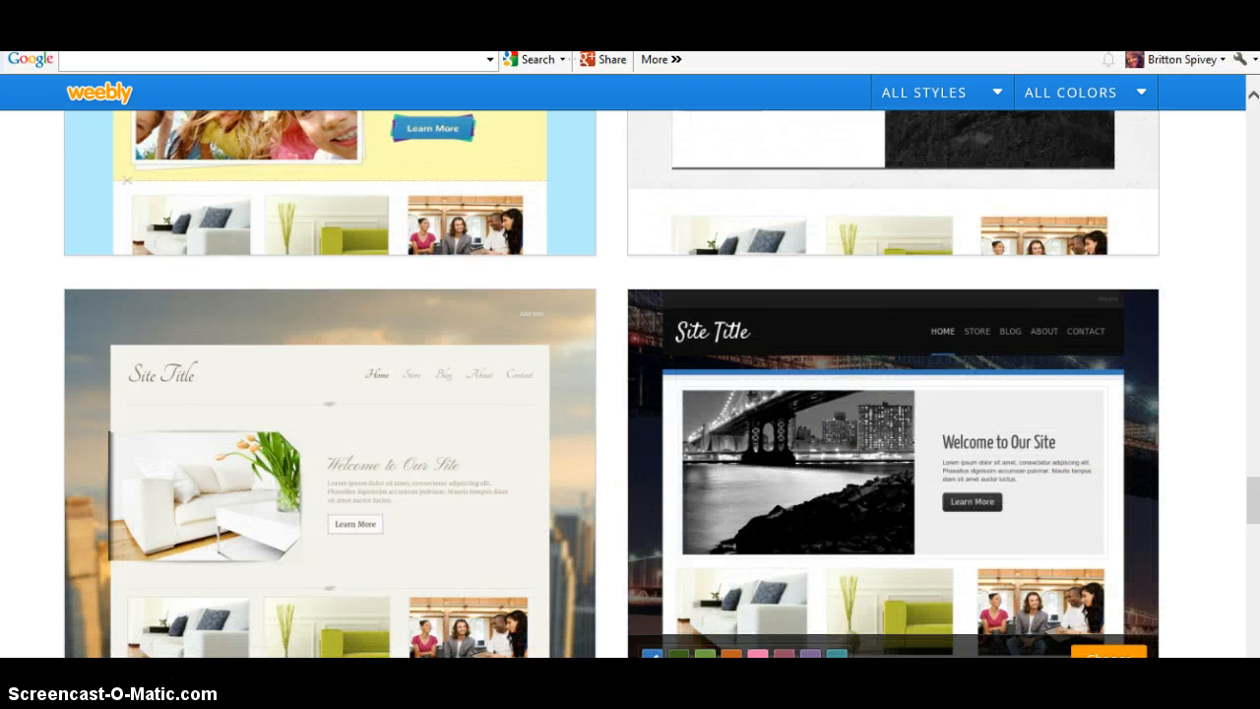
pyautogui.scroll(5, 1253, 512)
pyautogui.moveTo(1253, 462); pyautogui.dragTo(1233, 140)
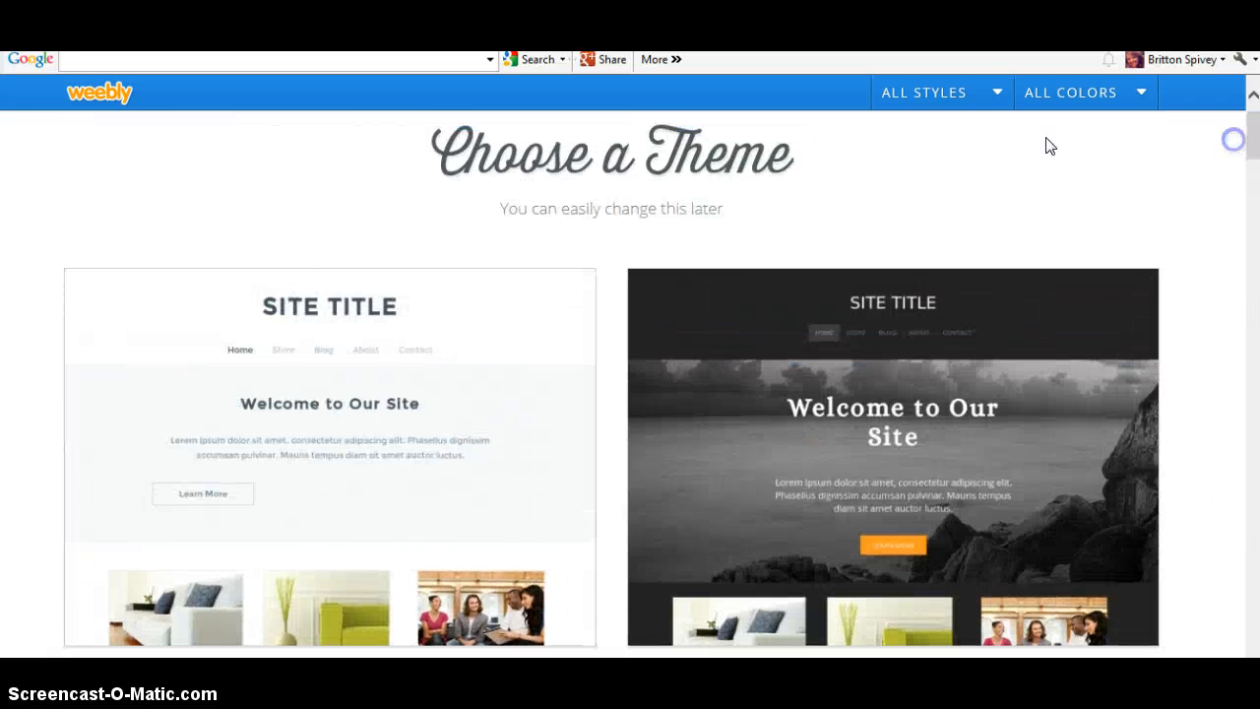
pyautogui.click(1000, 92)
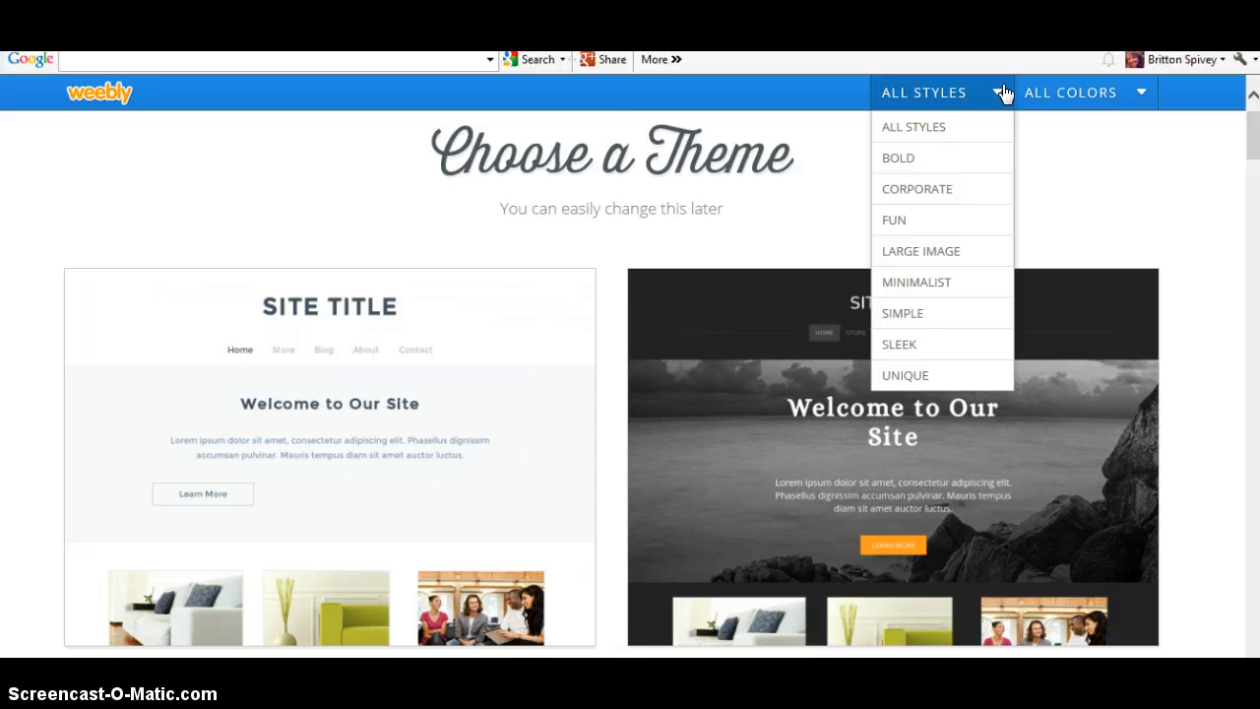
pyautogui.click(936, 223)
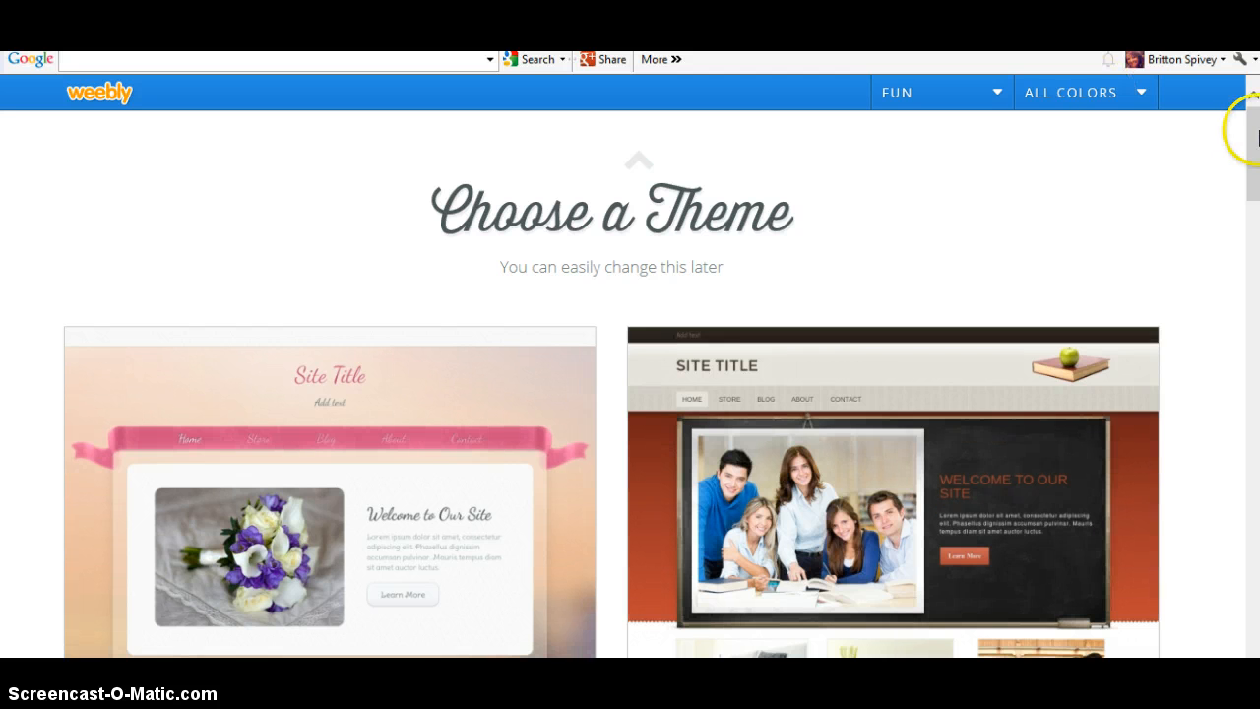
pyautogui.moveTo(1255, 129)
pyautogui.mouseDown()
pyautogui.moveTo(1256, 351)
pyautogui.moveTo(1255, 215)
pyautogui.mouseUp()
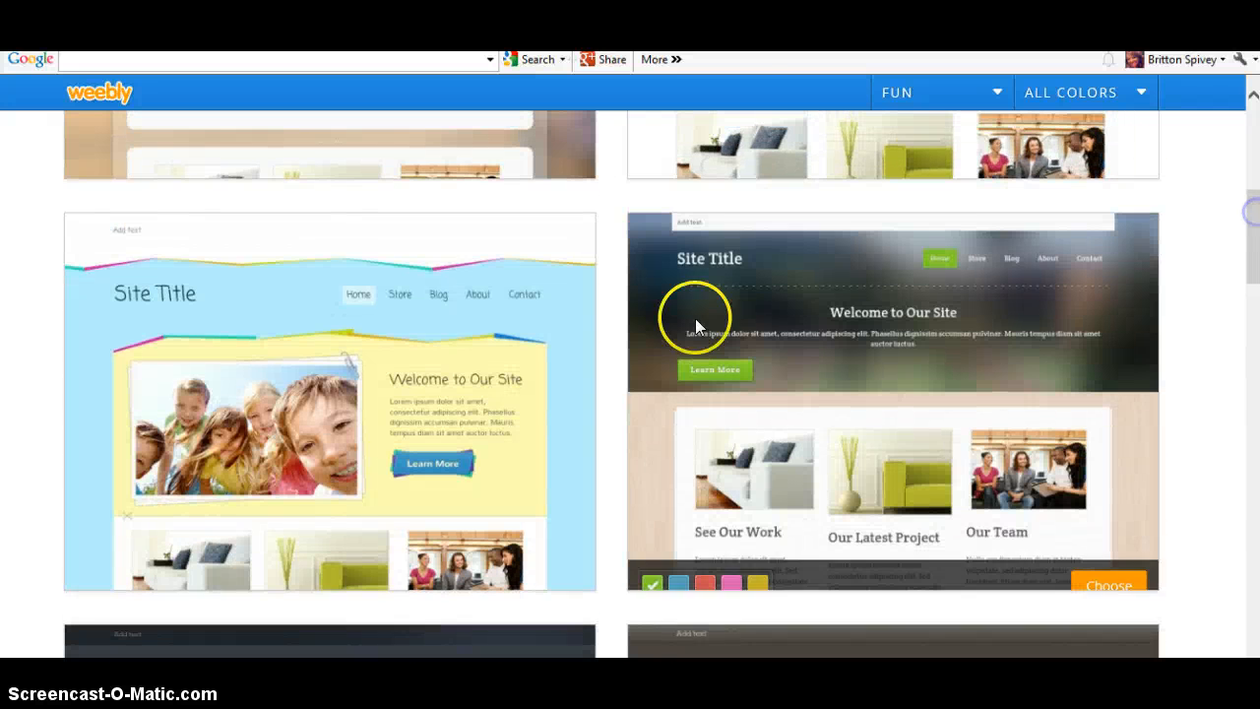
pyautogui.moveTo(517, 316)
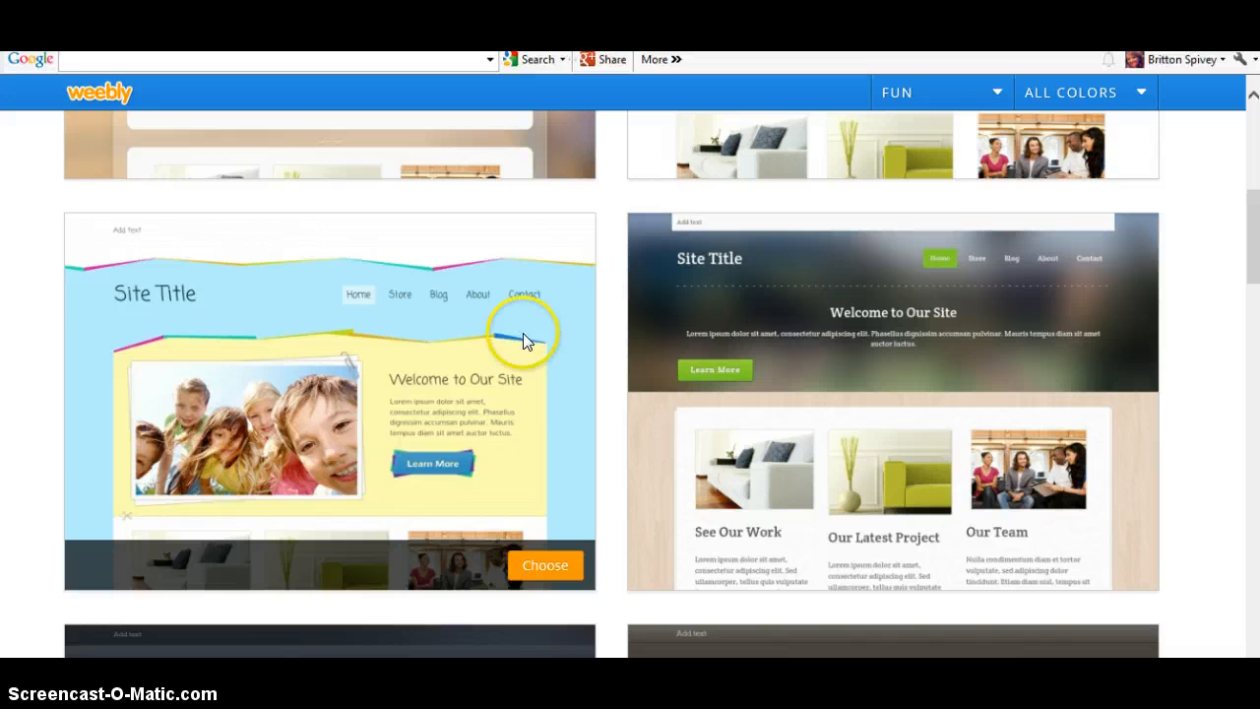
pyautogui.click(545, 567)
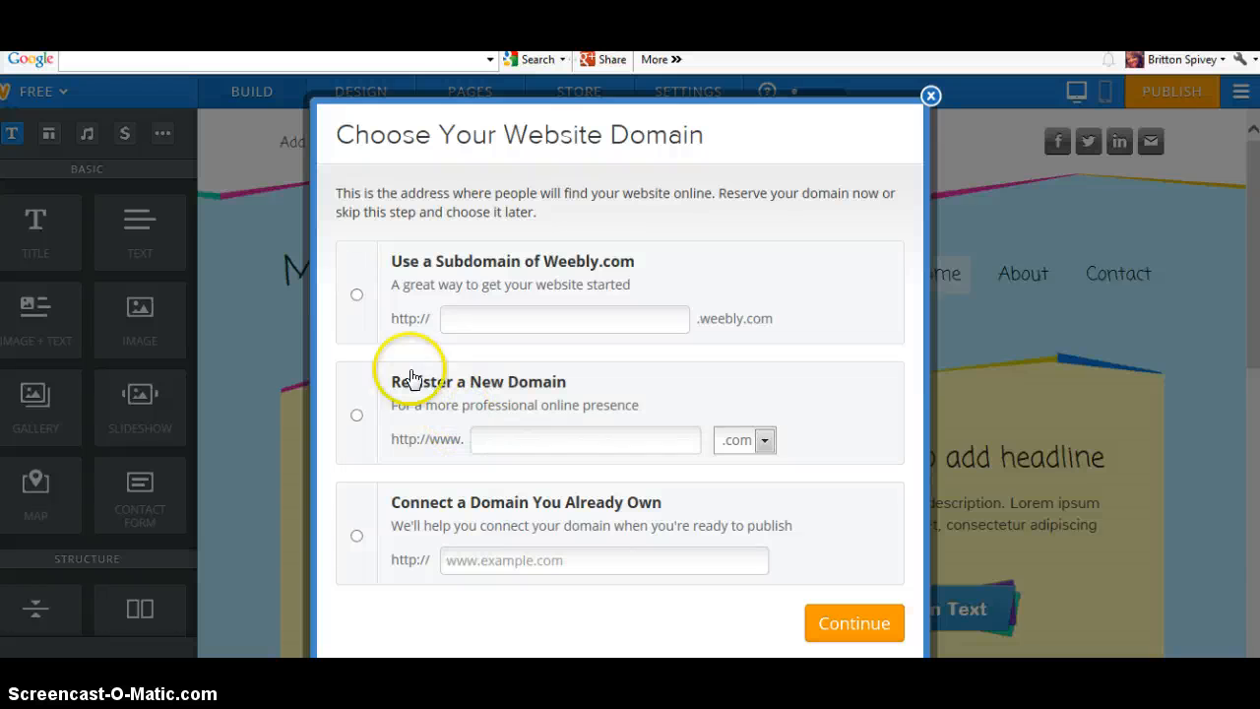
# Reserve the free weebly.com subdomain 'bspiveyclassrest' and continue to the editor
pyautogui.click(354, 299)
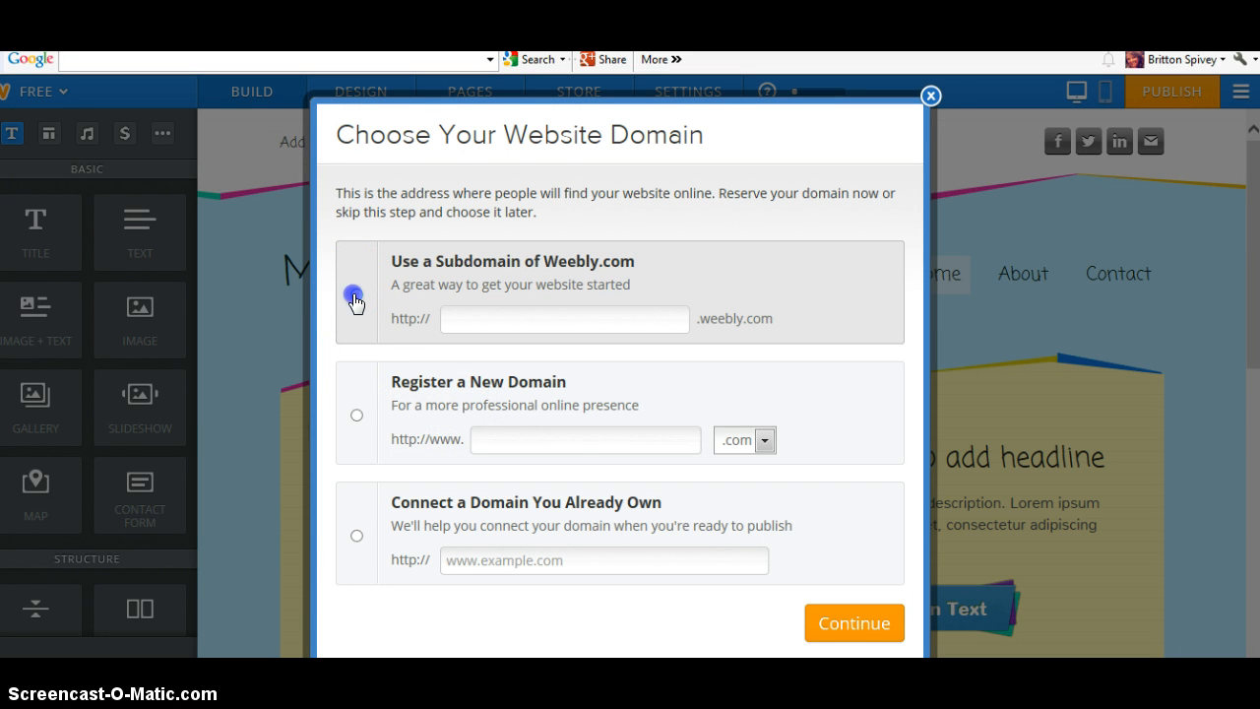
pyautogui.click(479, 319)
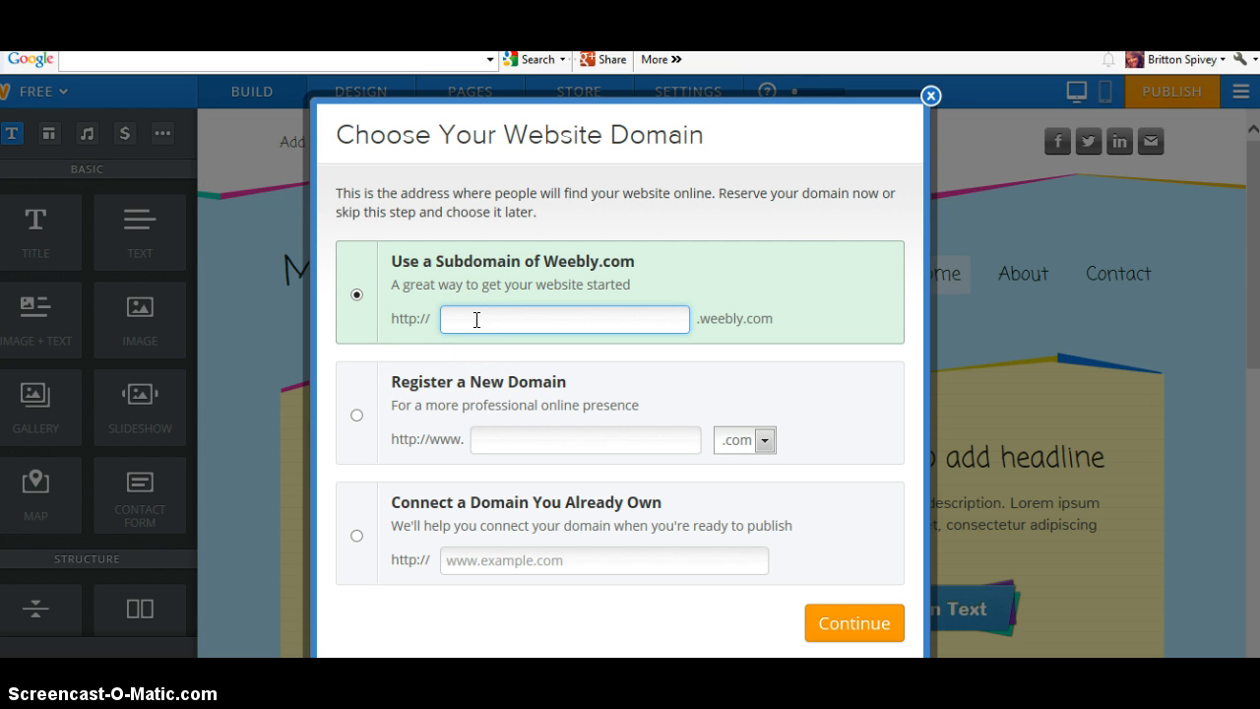
pyautogui.write('spivey')
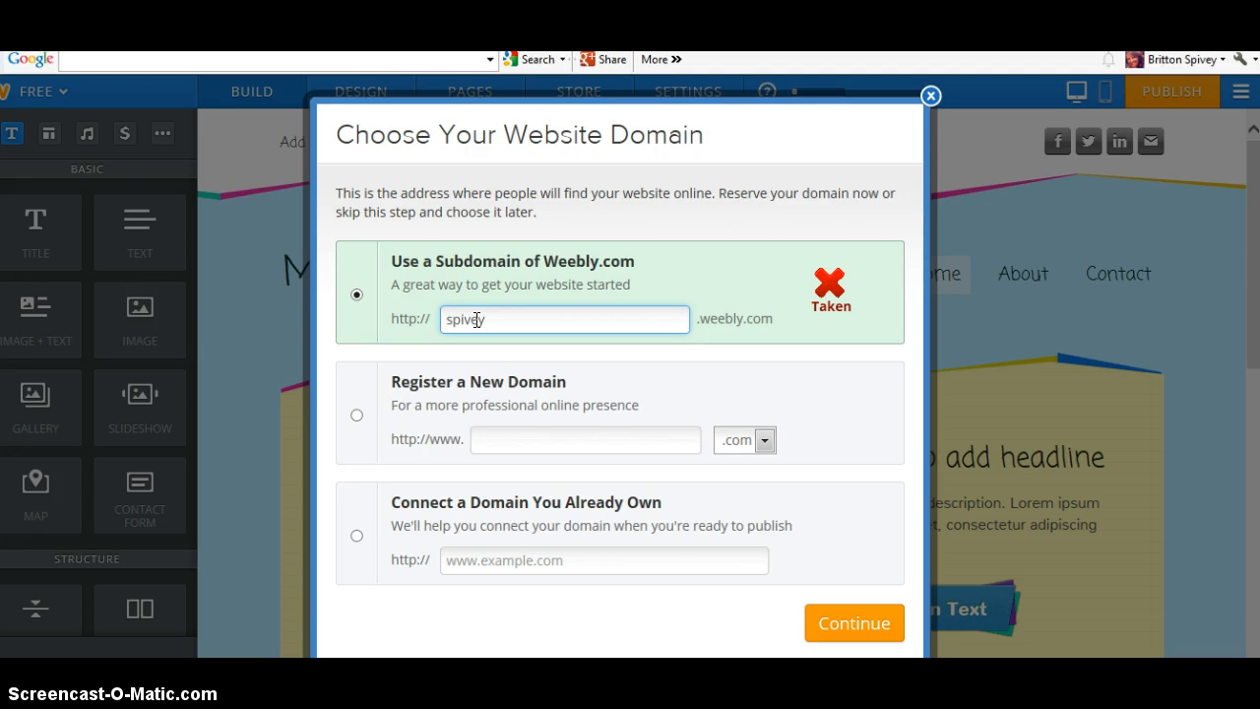
pyautogui.write('class')
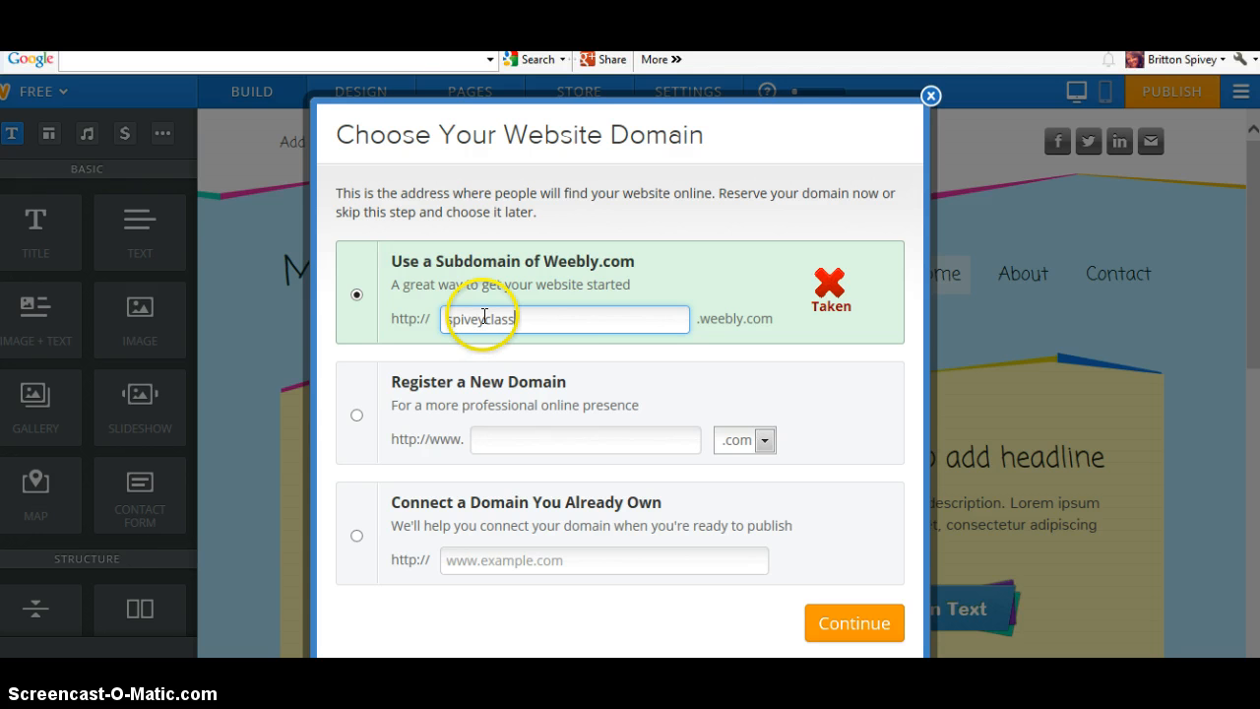
pyautogui.click(446, 316)
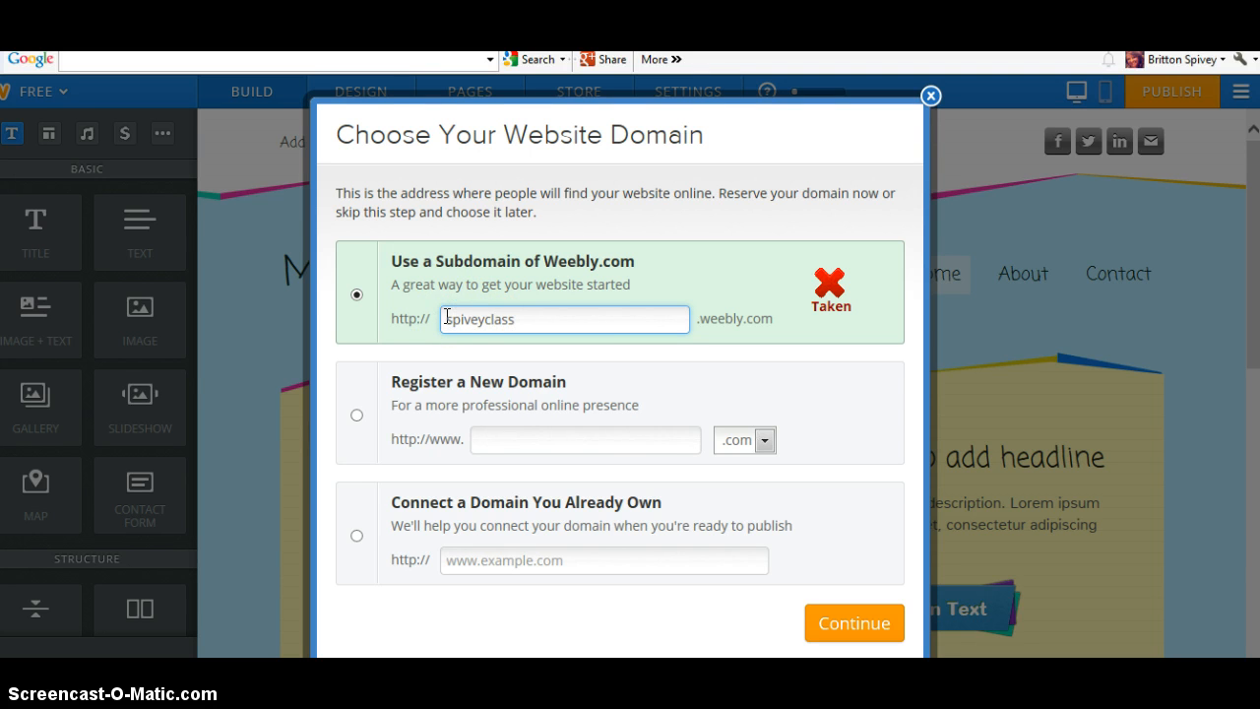
pyautogui.write('b')
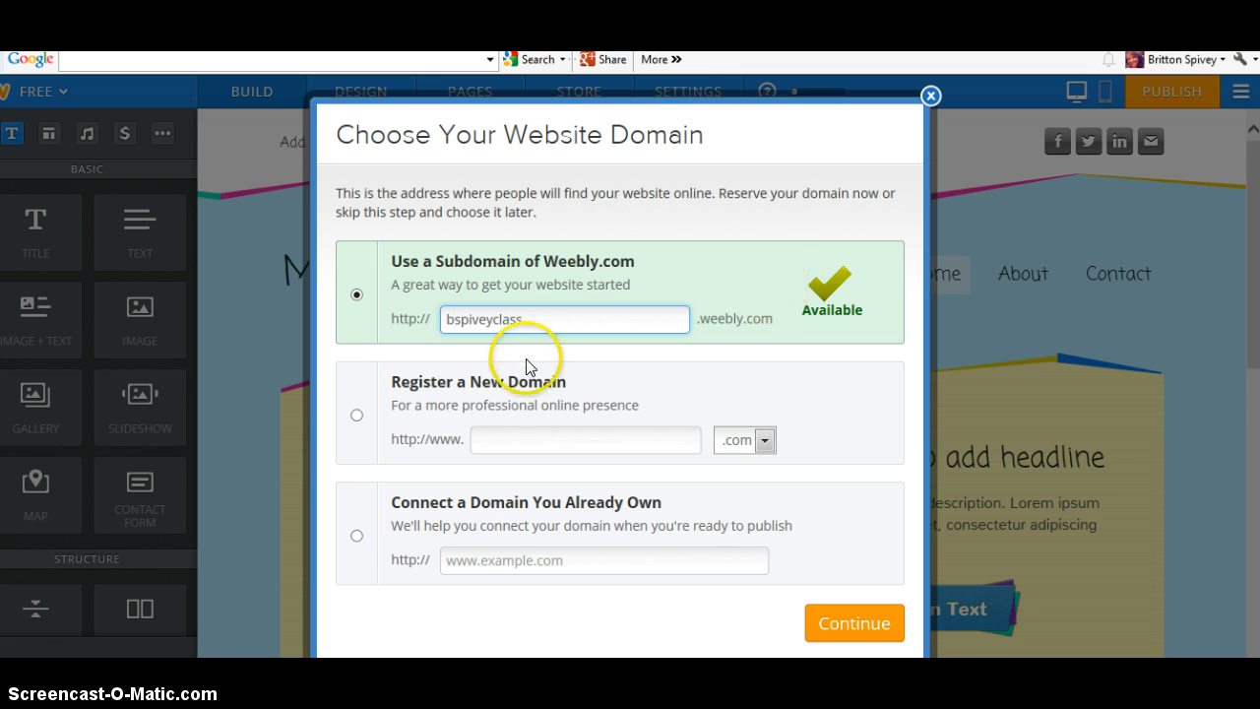
pyautogui.click(524, 319)
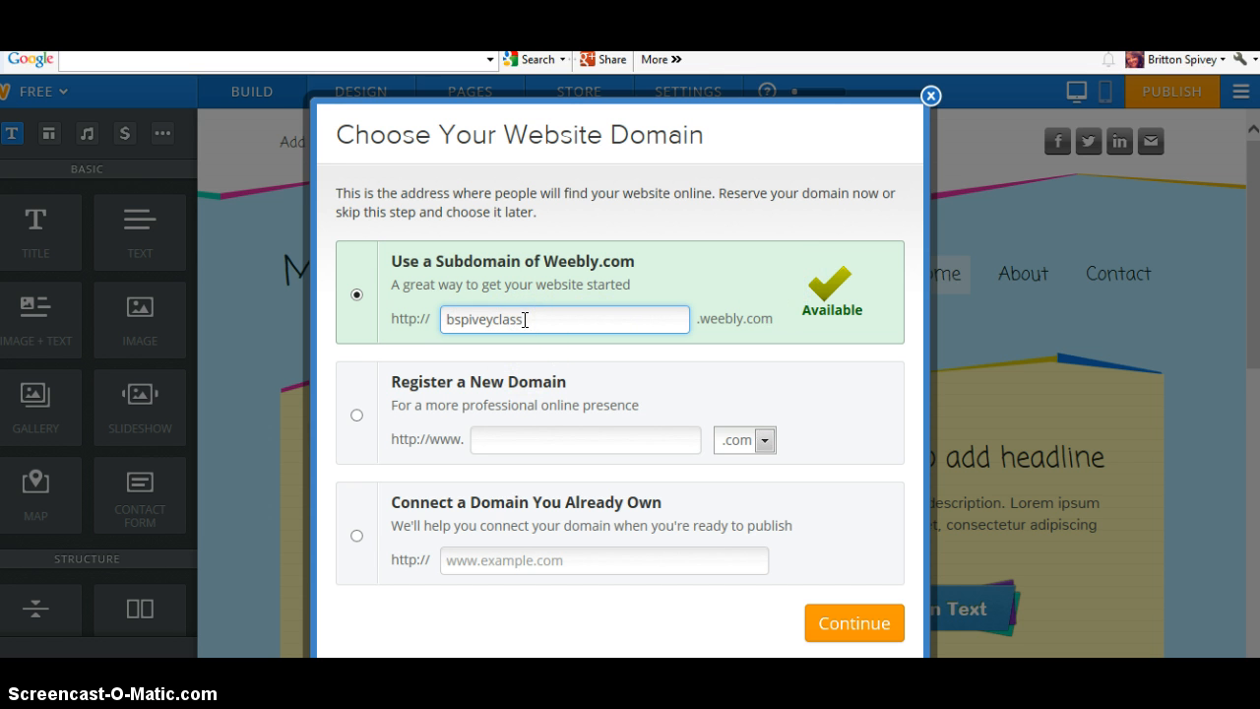
pyautogui.write('res')
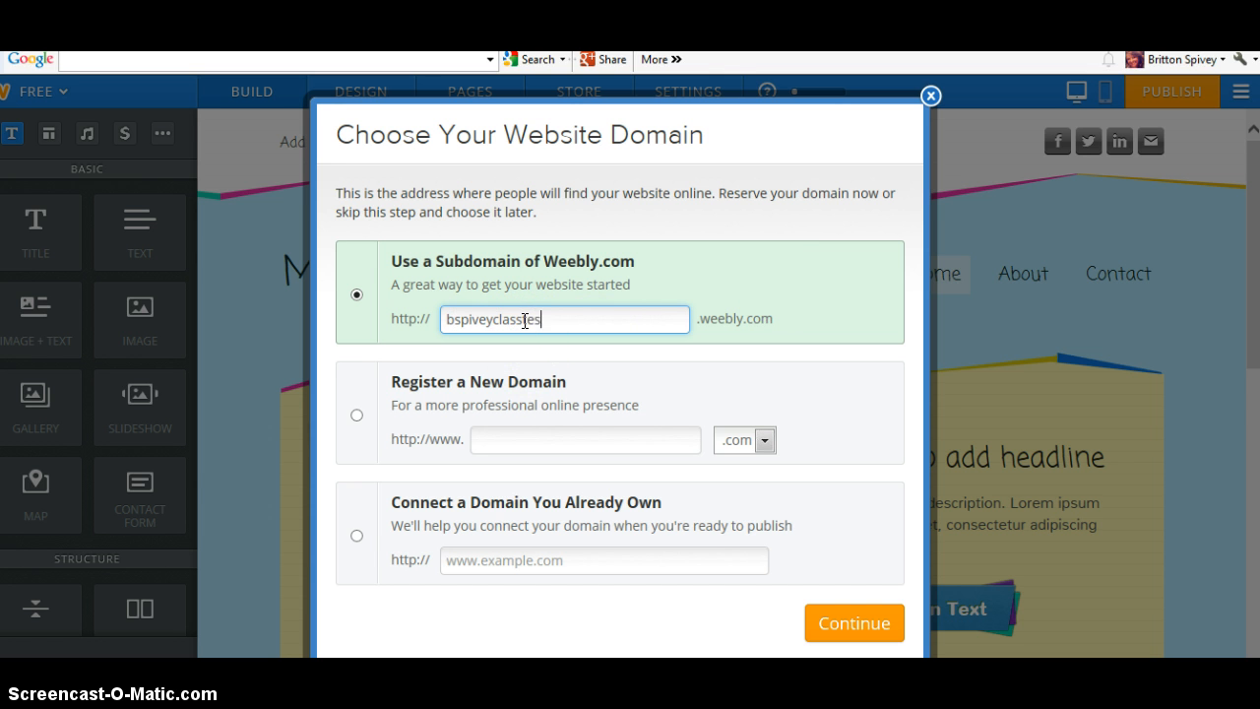
pyautogui.write('t')
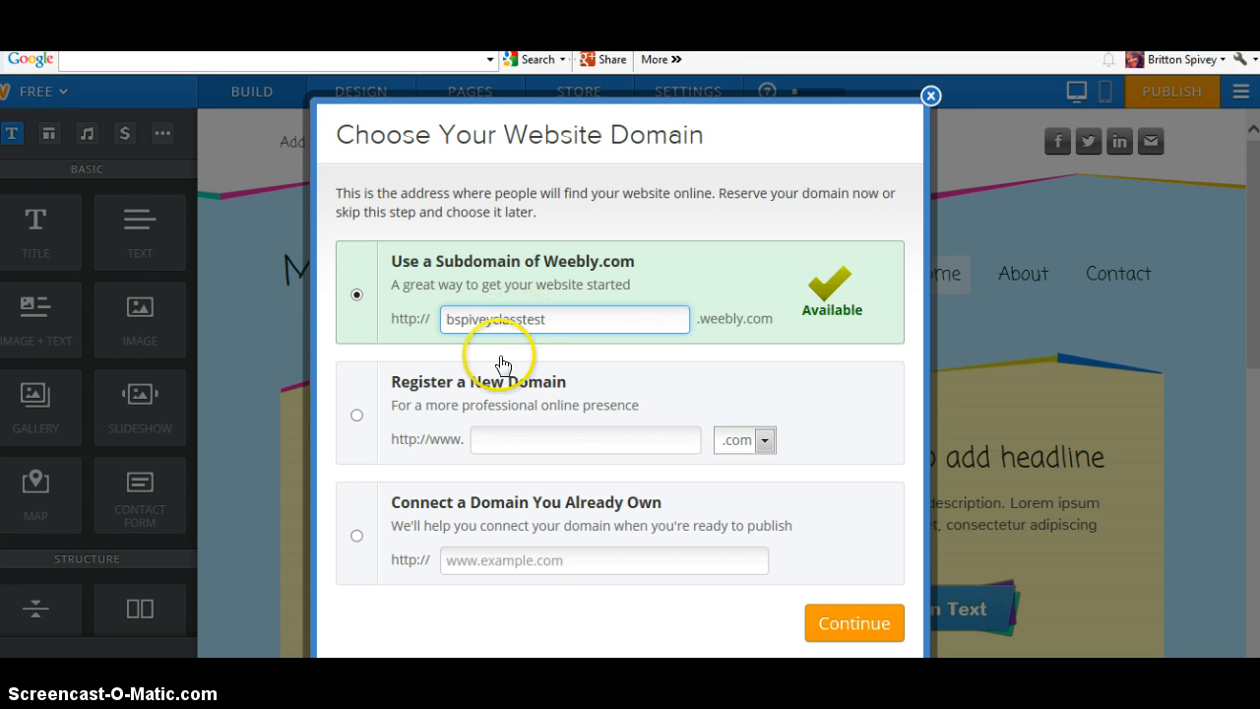
pyautogui.click(845, 631)
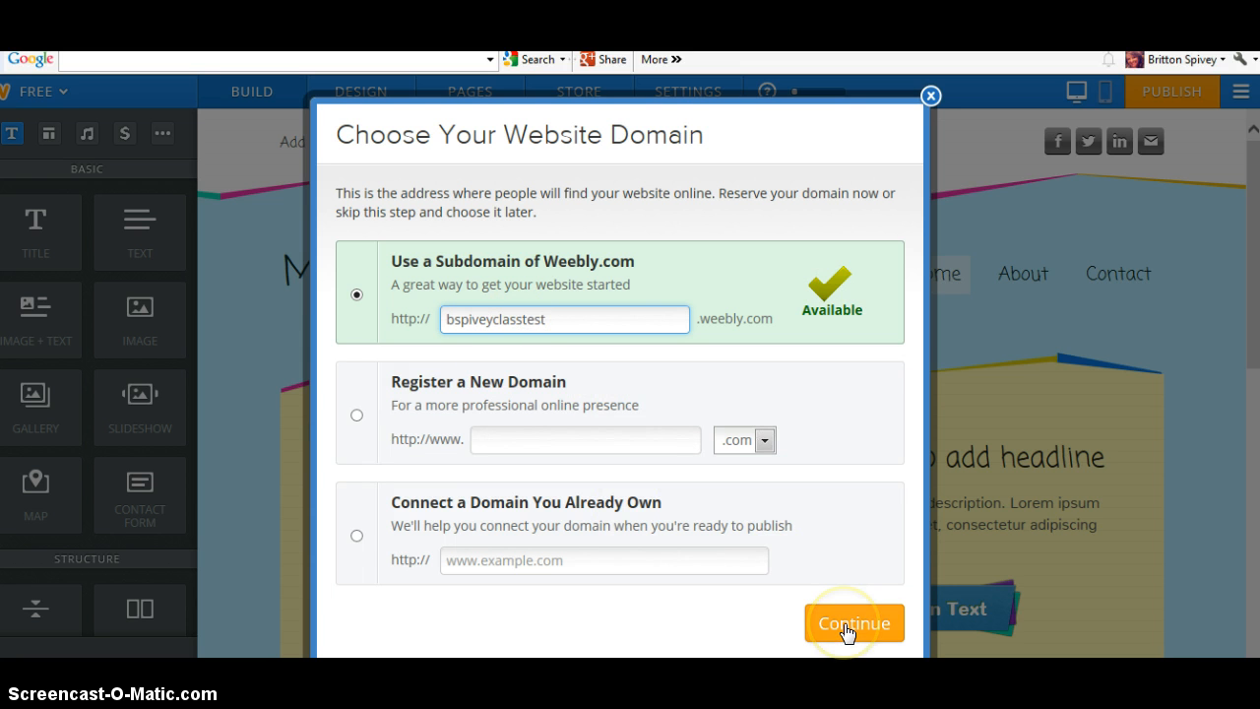
pyautogui.click(845, 631)
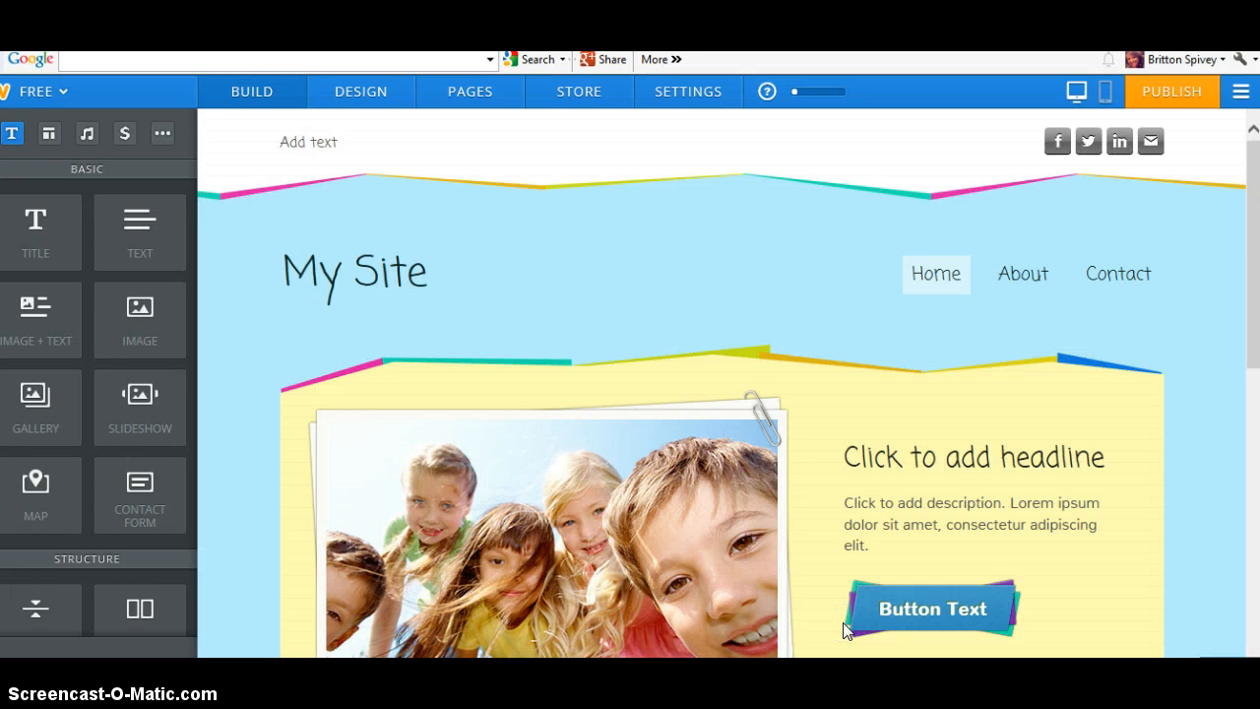
# Look over the header photo, Design themes and Pages settings, then return to Build
pyautogui.click(714, 498)
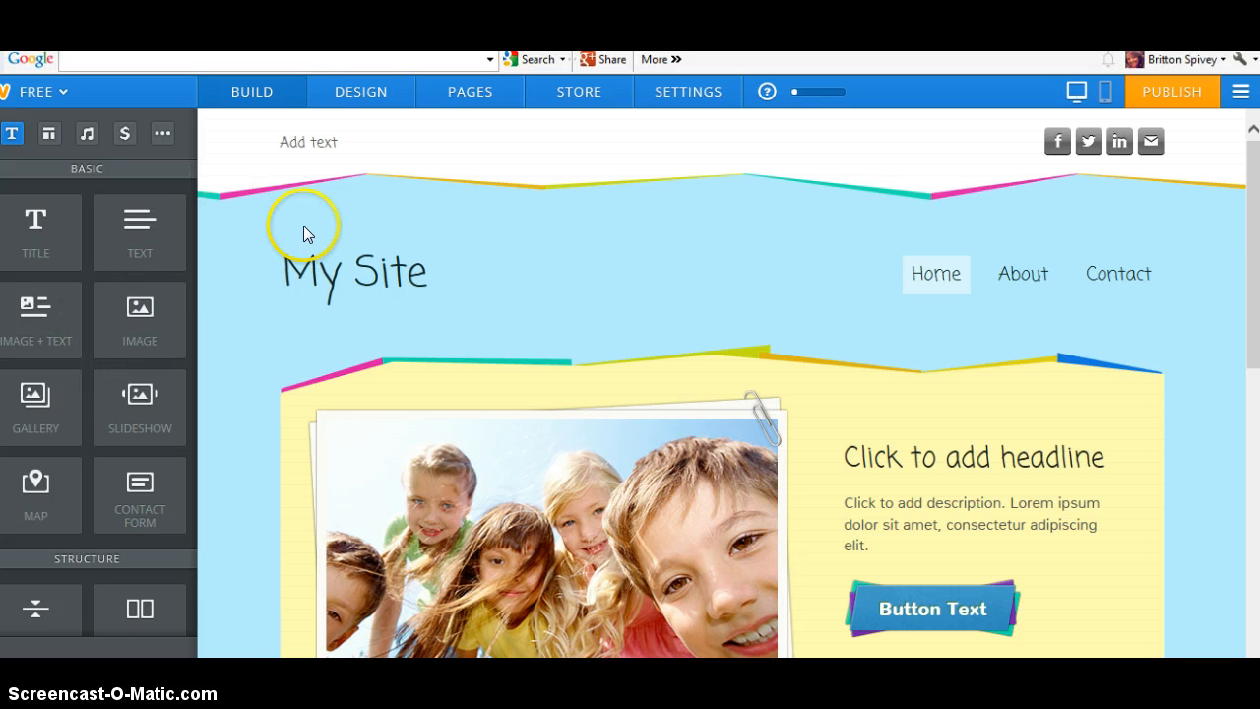
pyautogui.click(359, 91)
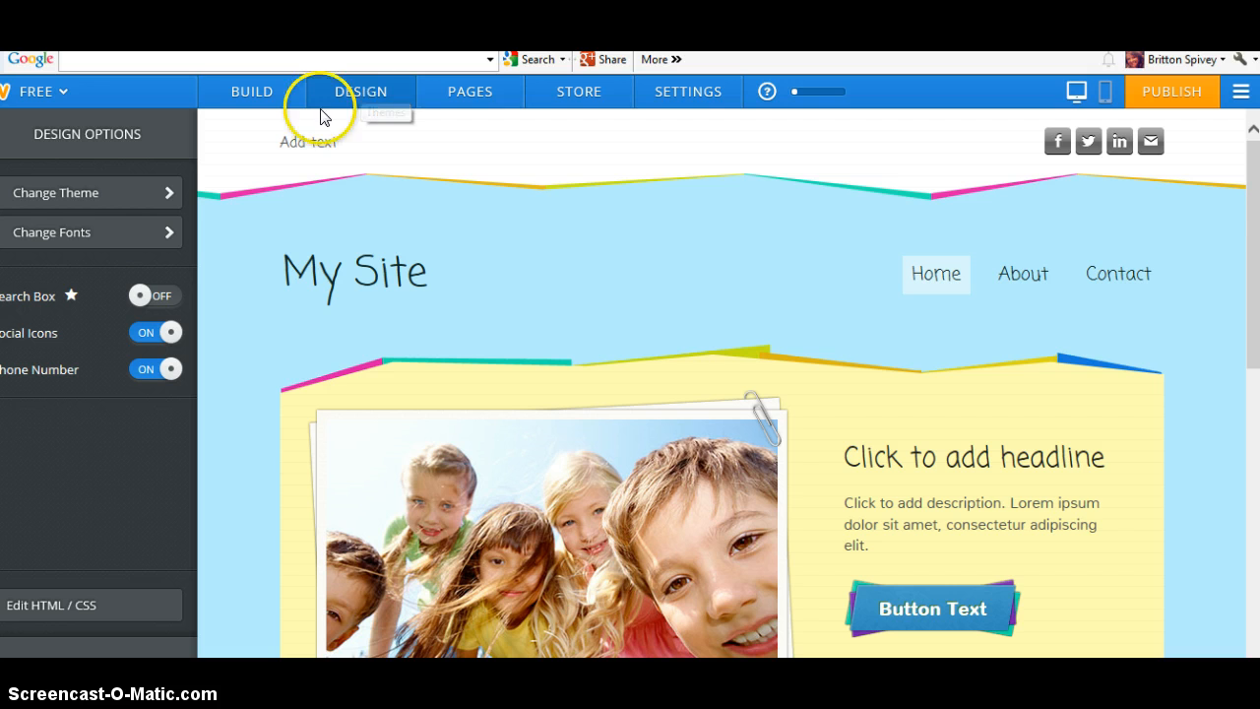
pyautogui.click(63, 194)
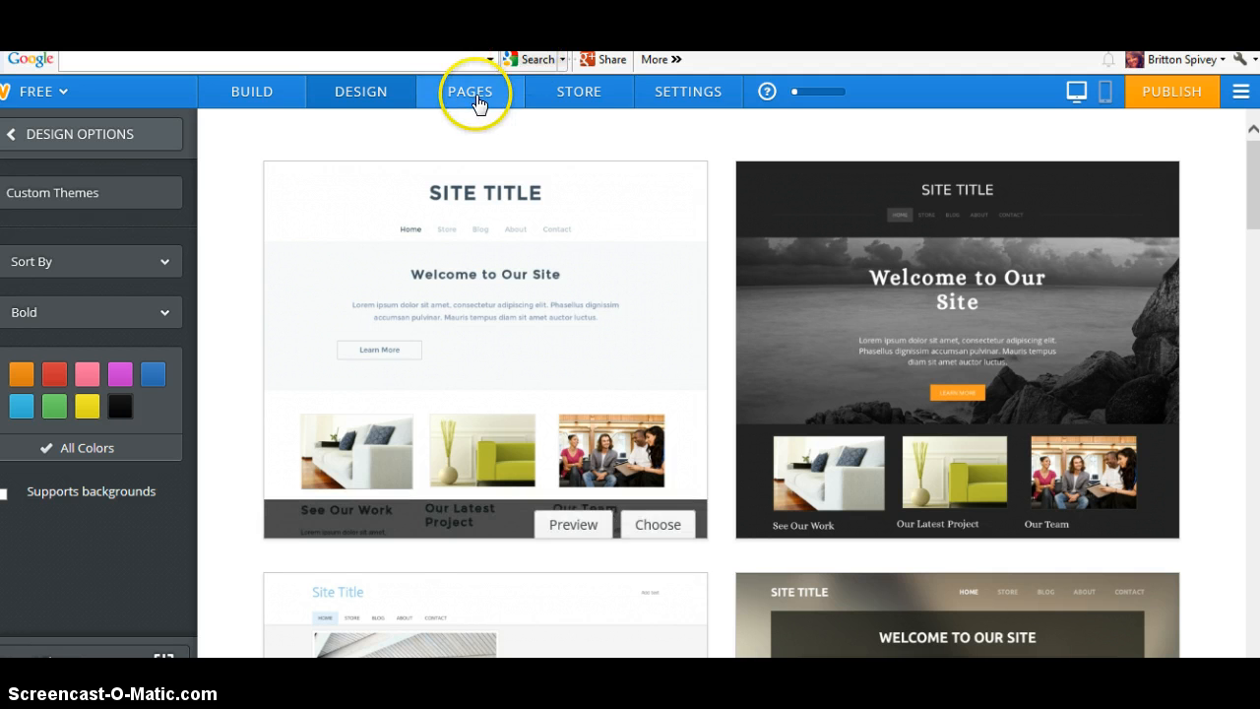
pyautogui.click(470, 92)
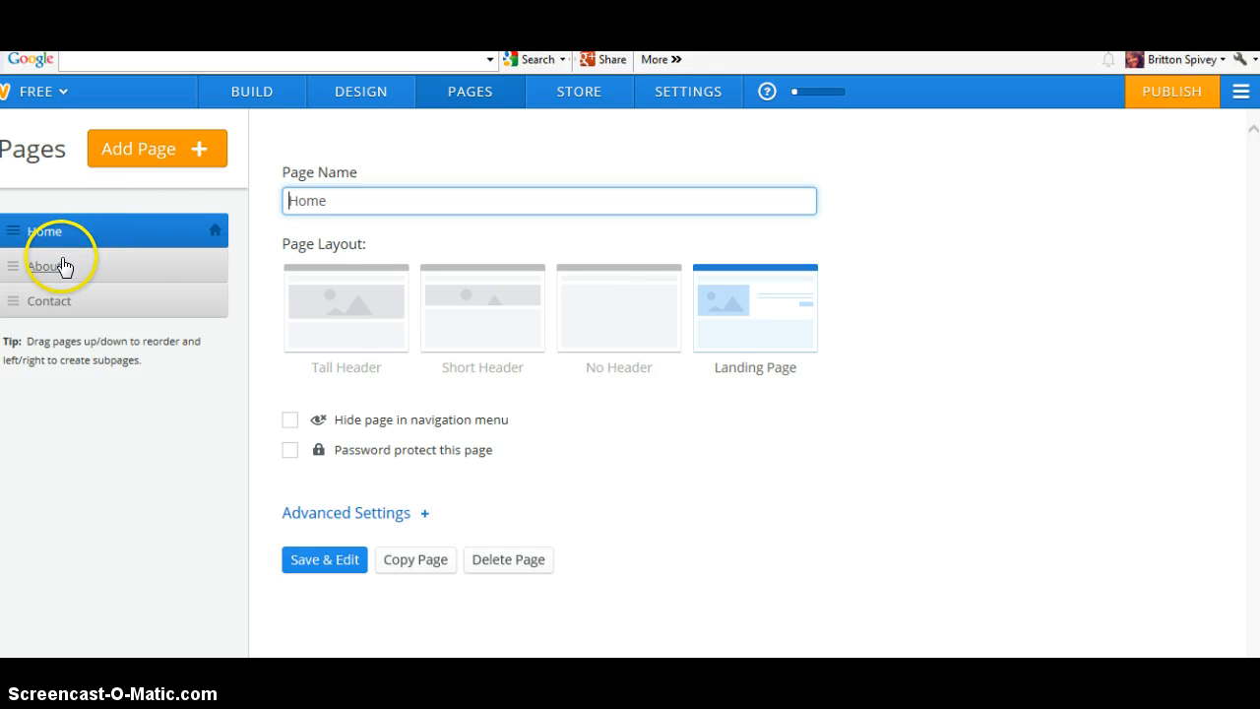
pyautogui.click(260, 98)
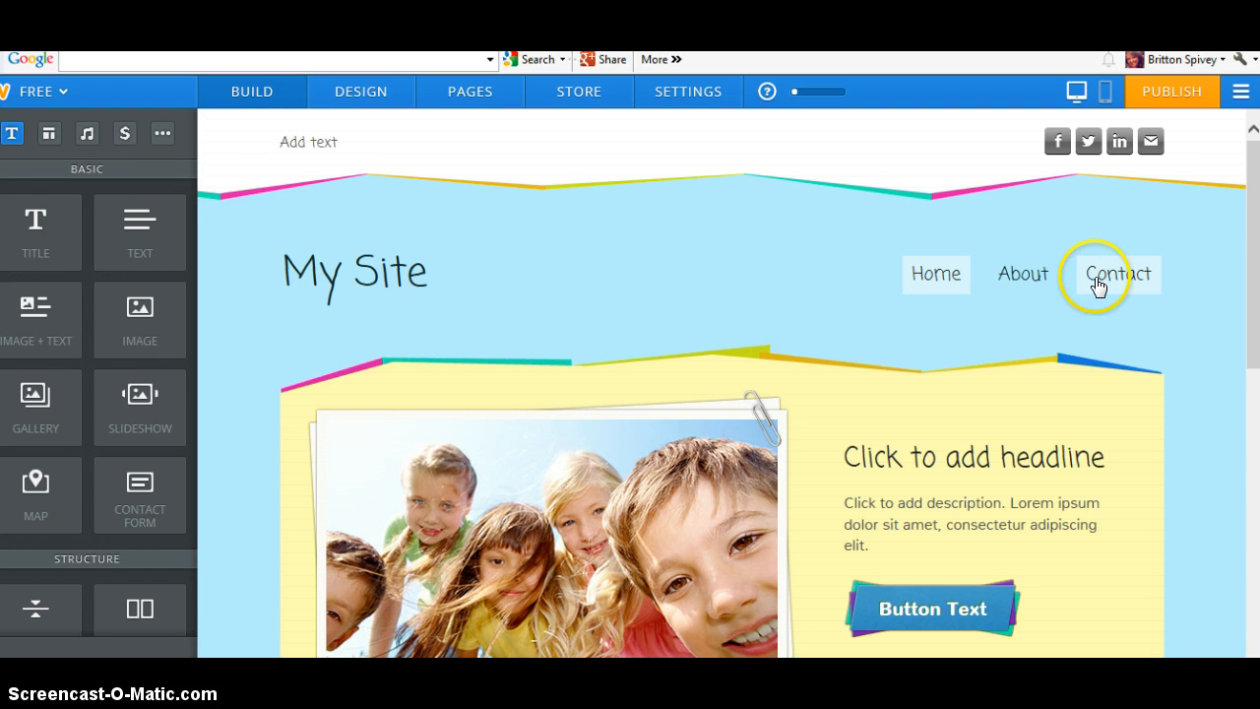
# Rename the About page to Reading and the Contact page to Grammar
pyautogui.click(490, 99)
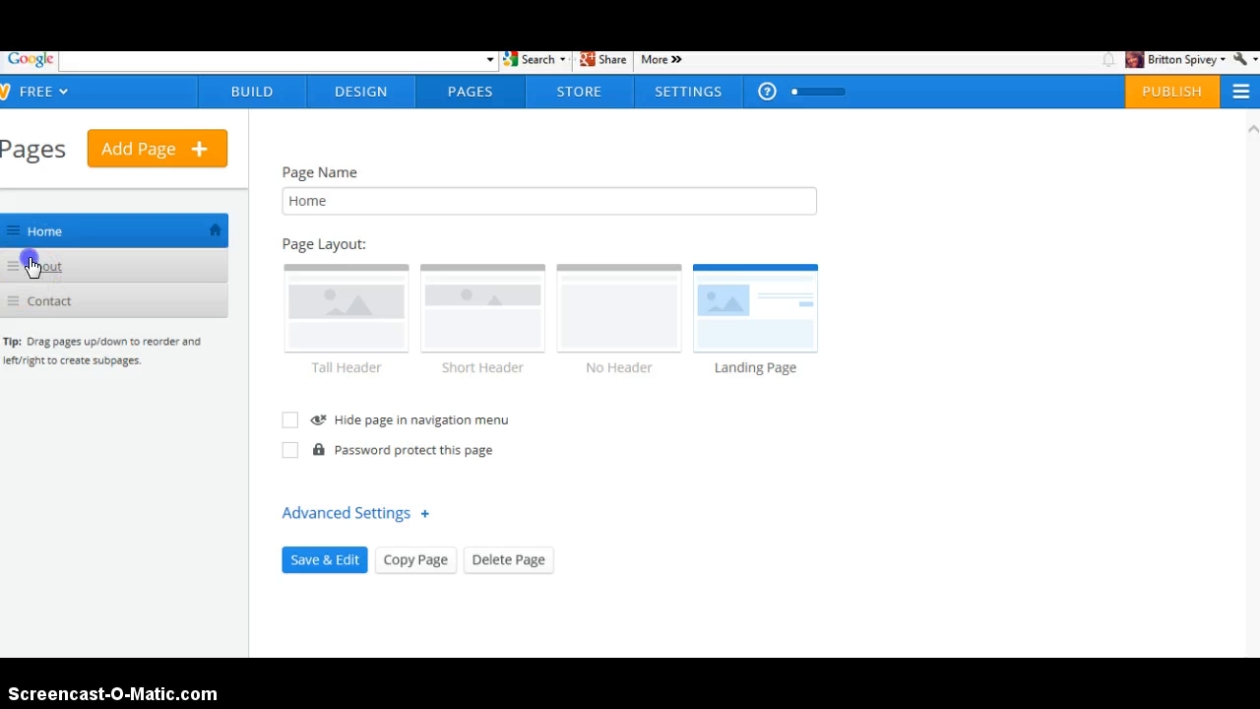
pyautogui.click(192, 258)
pyautogui.click(326, 200)
pyautogui.moveTo(329, 200); pyautogui.dragTo(281, 200)
pyautogui.press('BackSpace')
pyautogui.write('Reading')
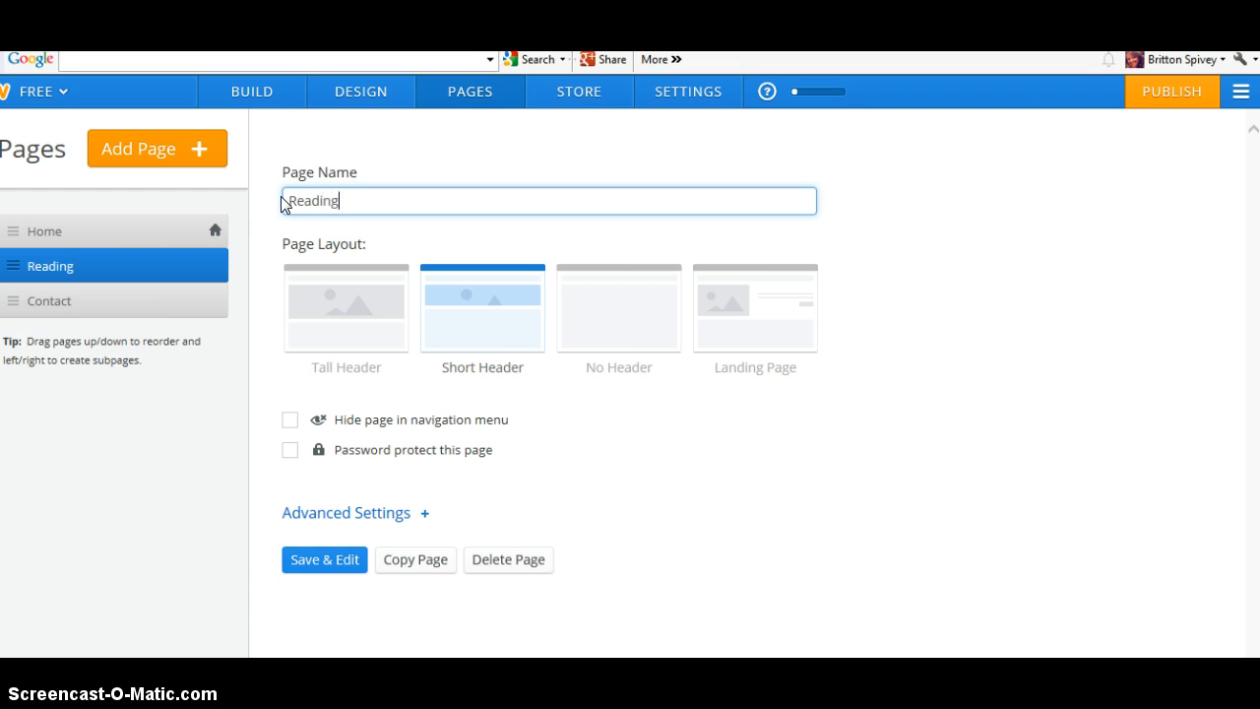
pyautogui.click(197, 264)
pyautogui.click(99, 303)
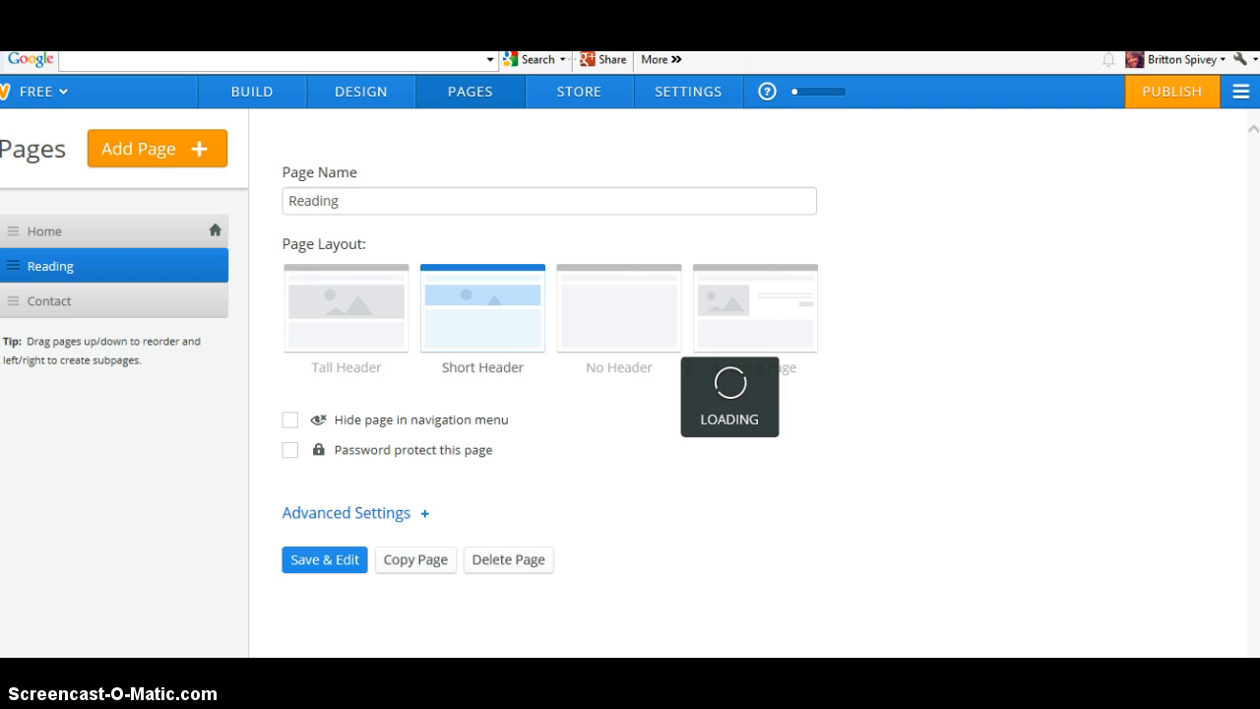
pyautogui.press('BackSpace')
pyautogui.press('BackSpace')
pyautogui.press('BackSpace')
pyautogui.press('BackSpace')
pyautogui.press('BackSpace')
pyautogui.press('BackSpace')
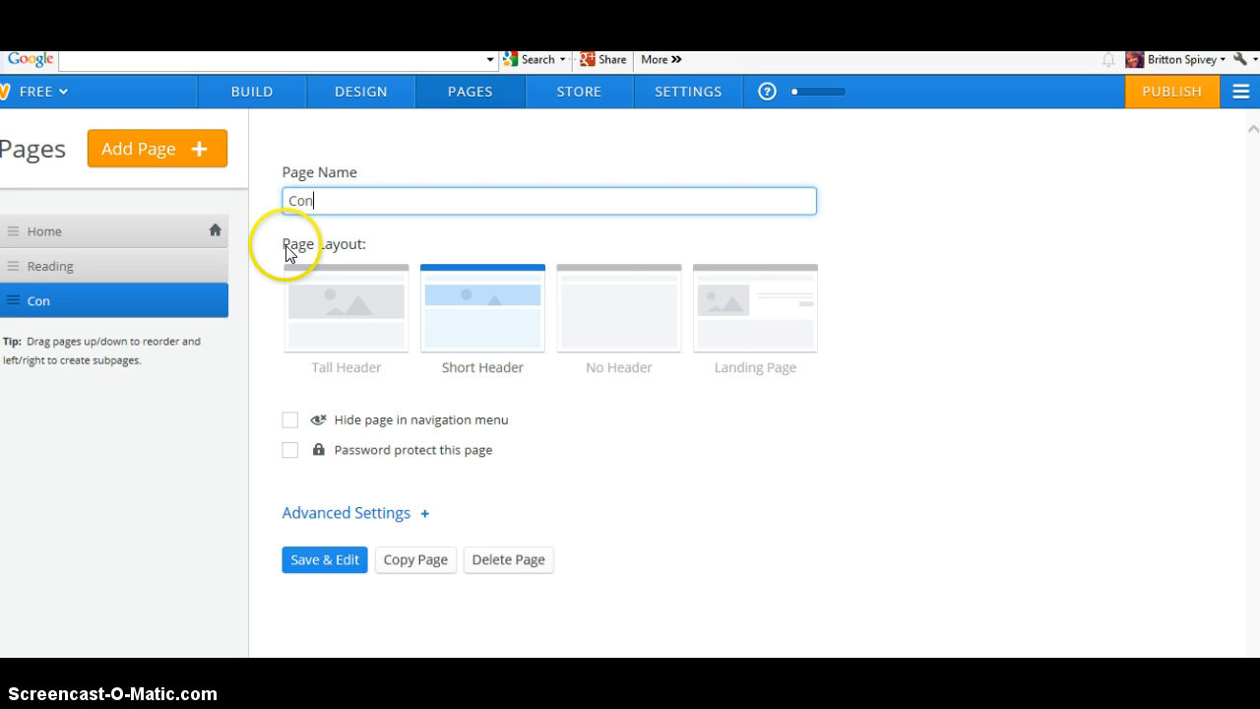
pyautogui.write('Grammar')
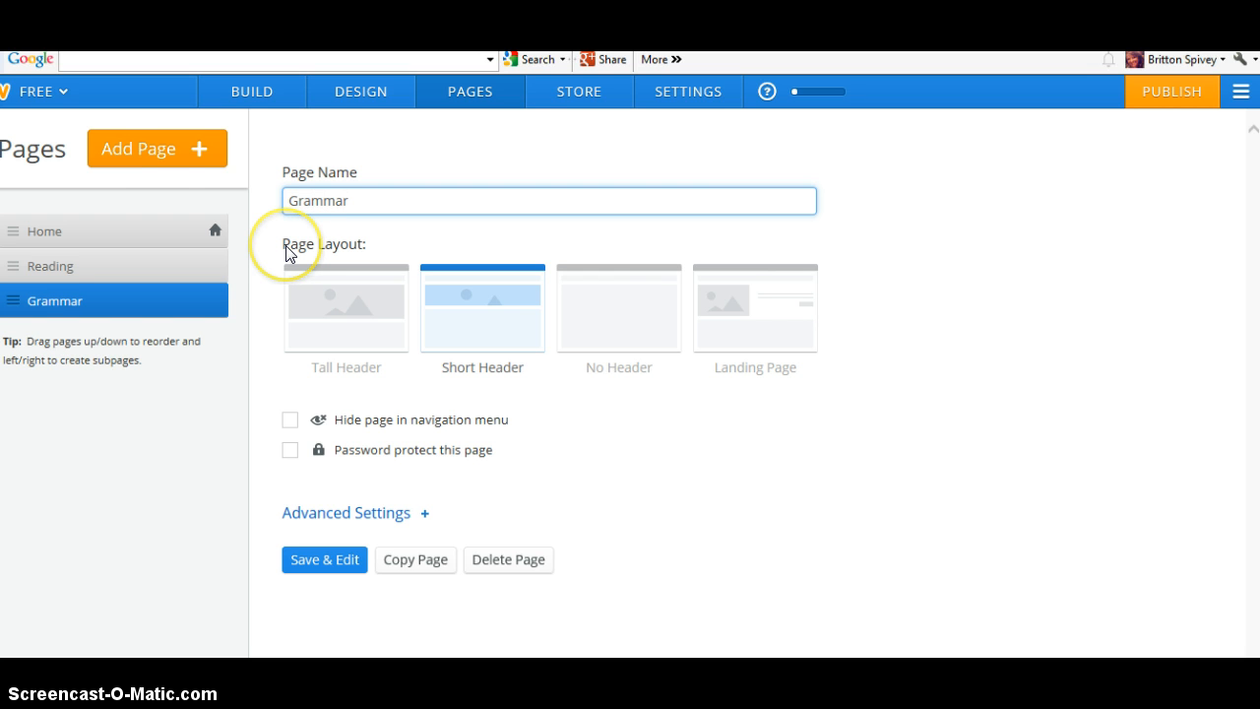
# Add a standard page named Math with the tall header layout
pyautogui.click(169, 158)
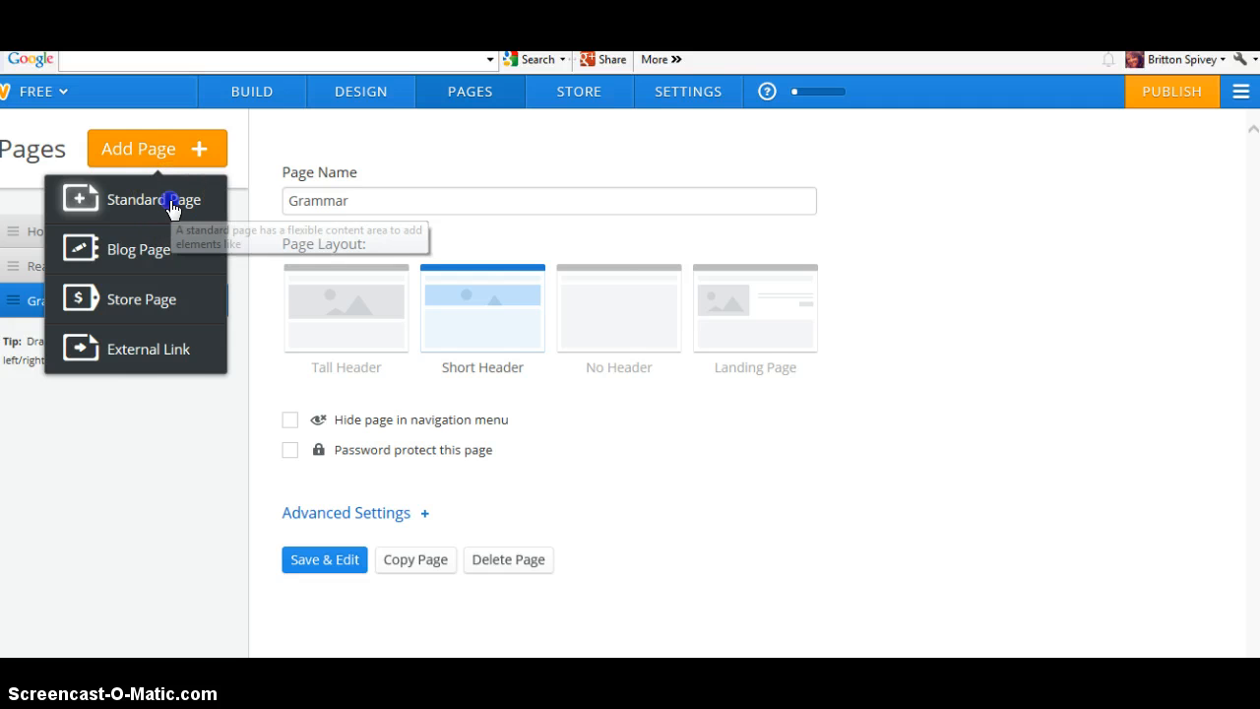
pyautogui.click(171, 204)
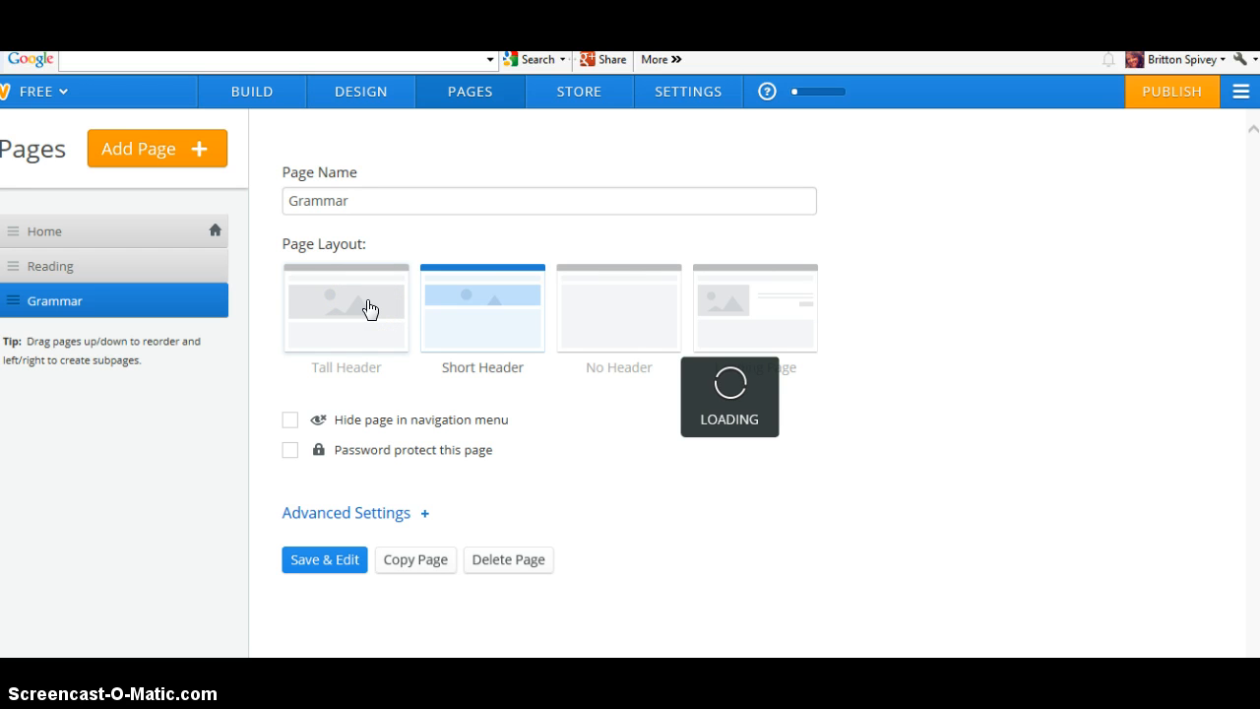
pyautogui.click(308, 342)
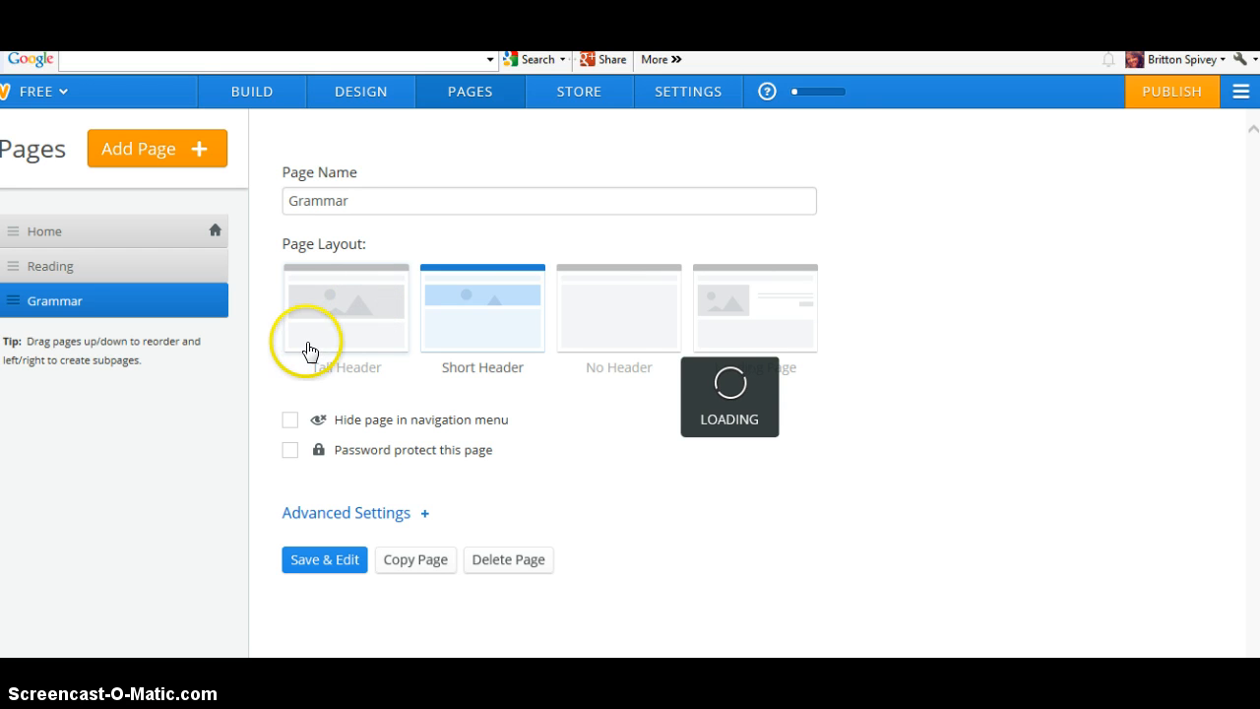
pyautogui.click(302, 205)
pyautogui.write('Math')
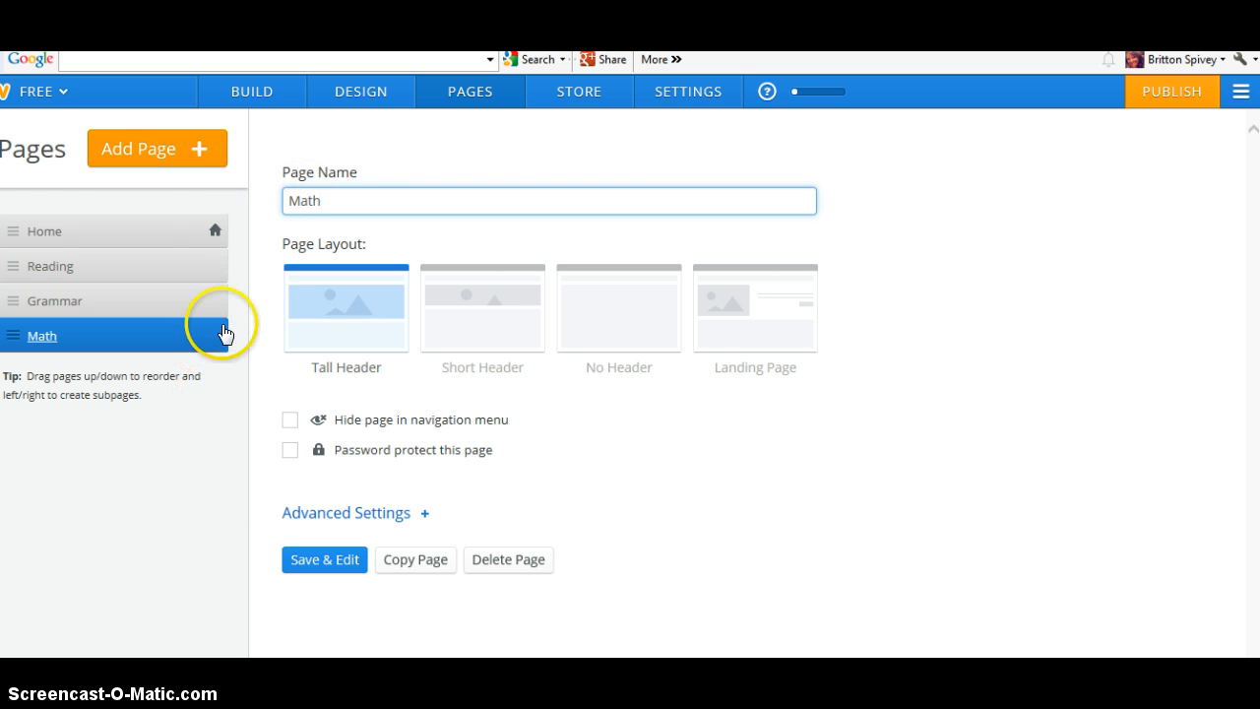
# Add an 'addition' page below Math and nest it under Math
pyautogui.click(173, 157)
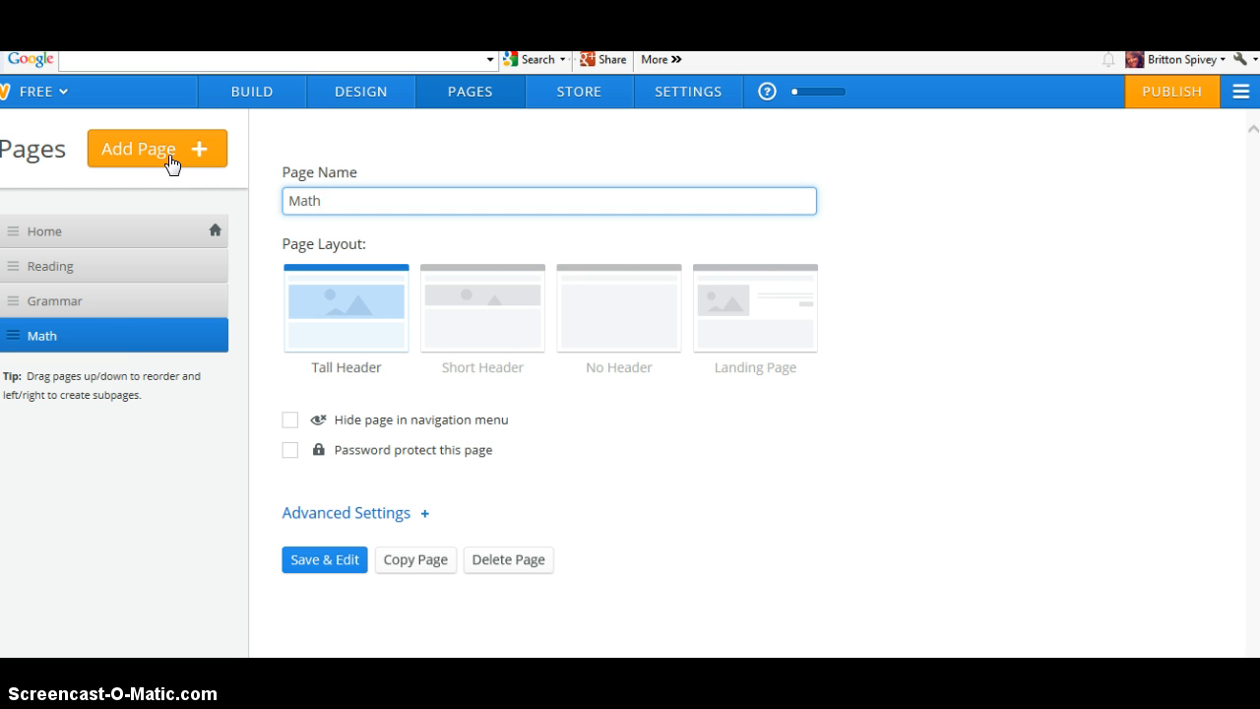
pyautogui.click(125, 308)
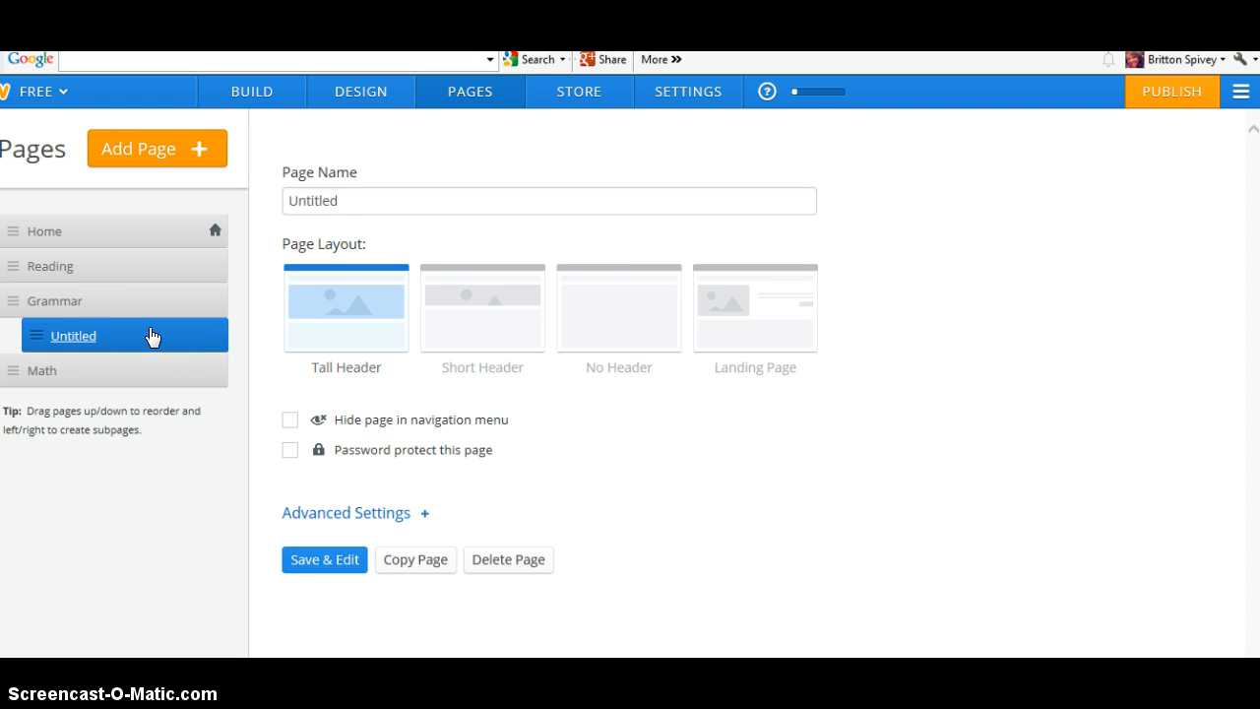
pyautogui.moveTo(153, 337); pyautogui.dragTo(117, 388)
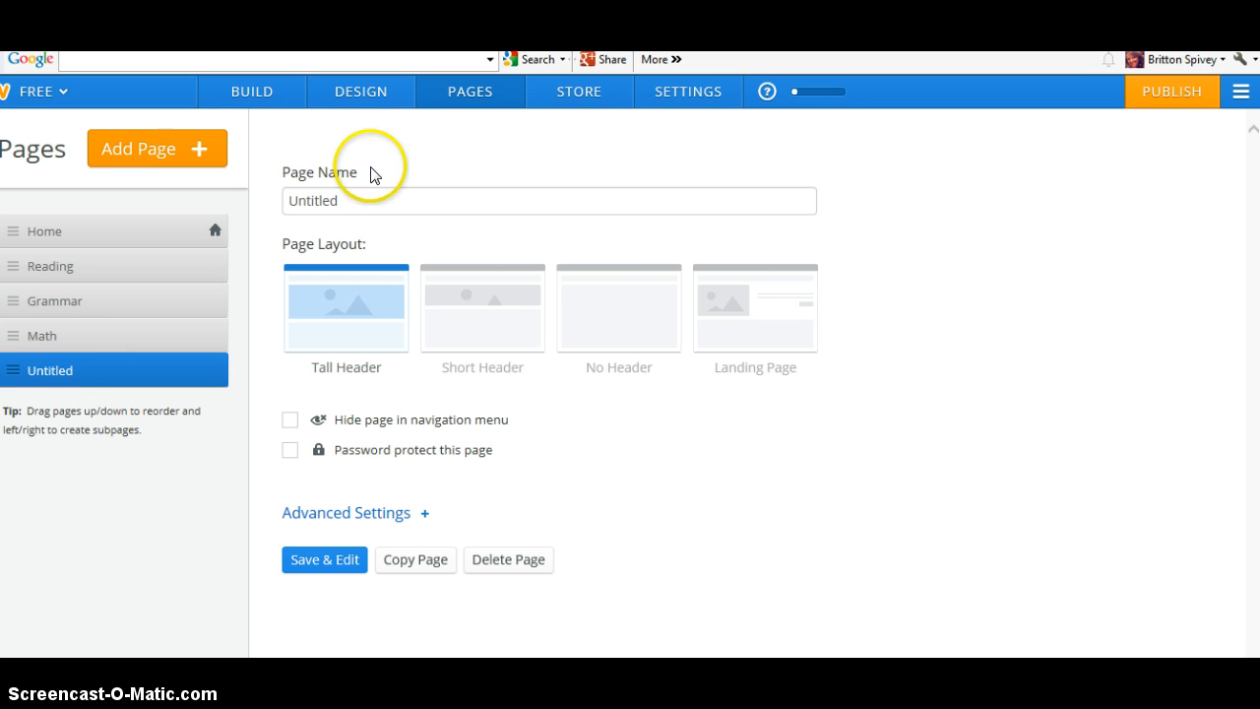
pyautogui.moveTo(348, 192); pyautogui.dragTo(292, 200)
pyautogui.press('BackSpace')
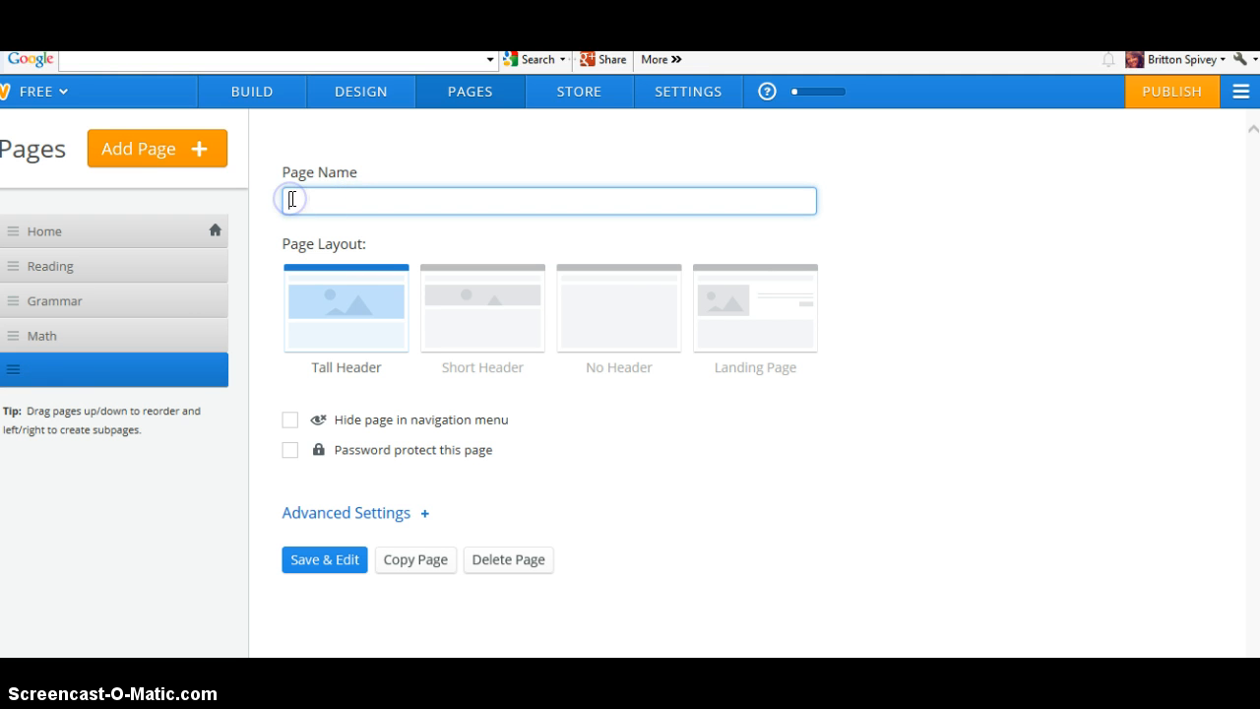
pyautogui.write('addition')
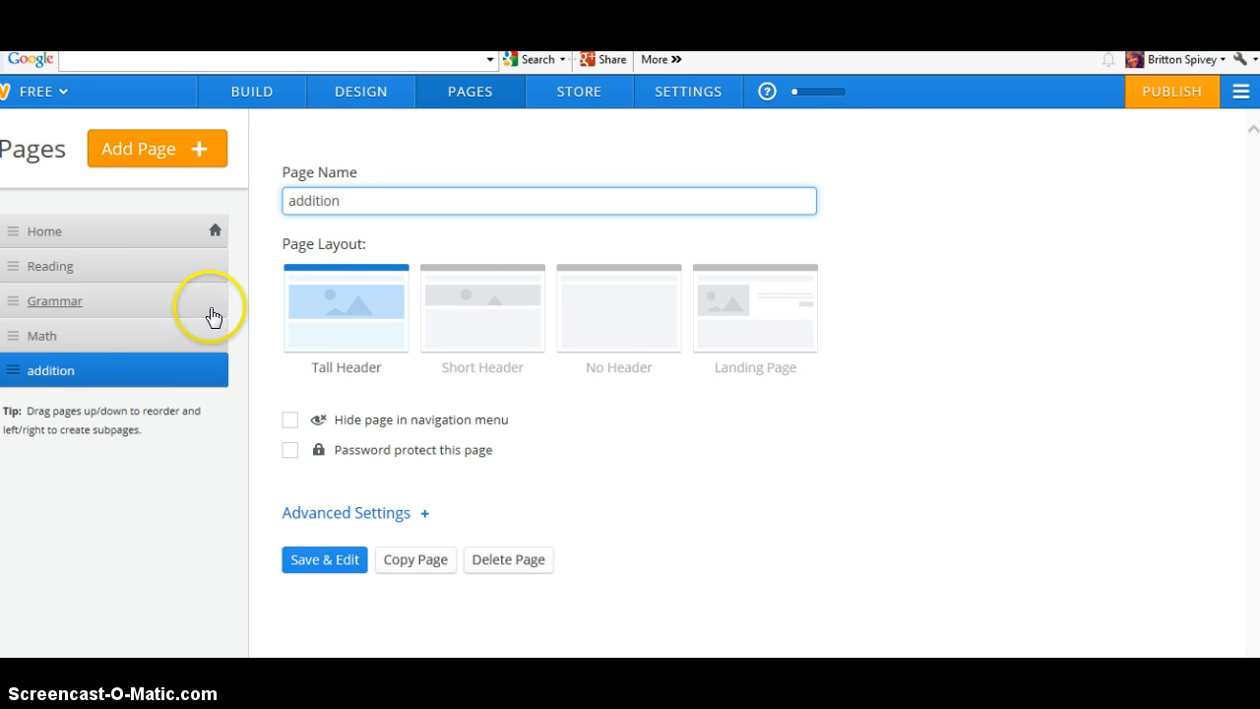
pyautogui.moveTo(93, 375); pyautogui.dragTo(116, 374)
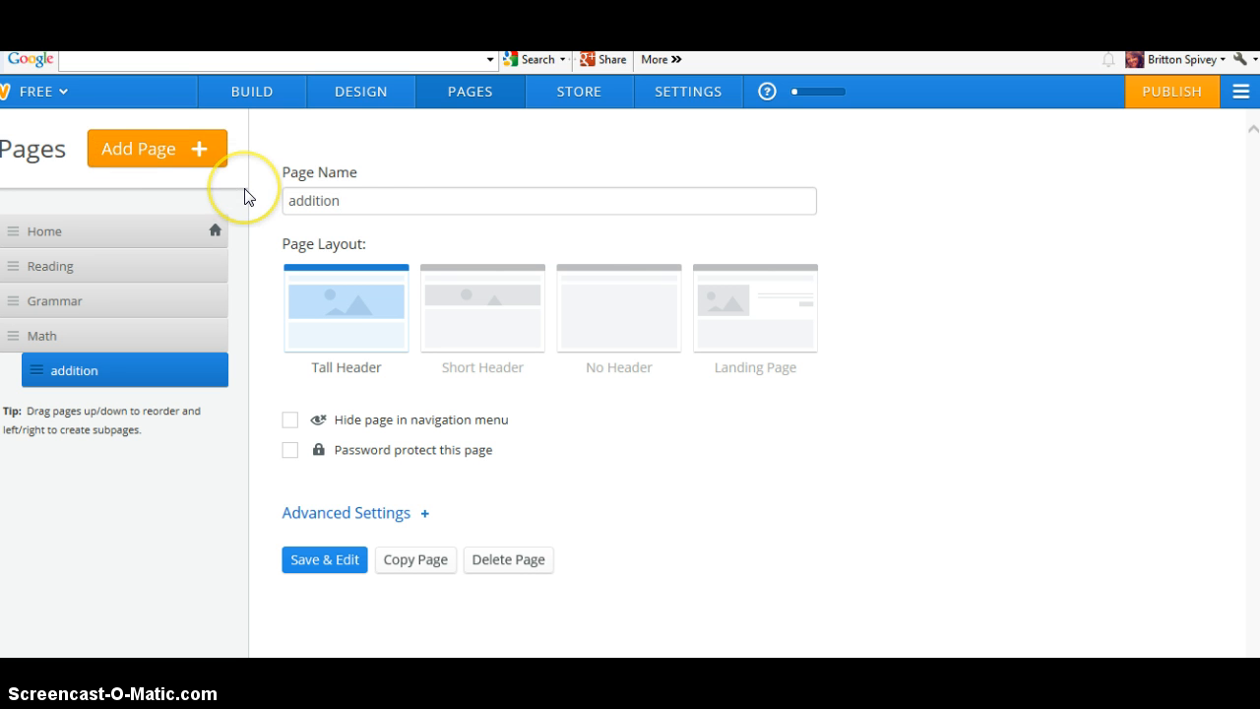
# Add a '3 digit addition' page nested under the addition page
pyautogui.click(128, 148)
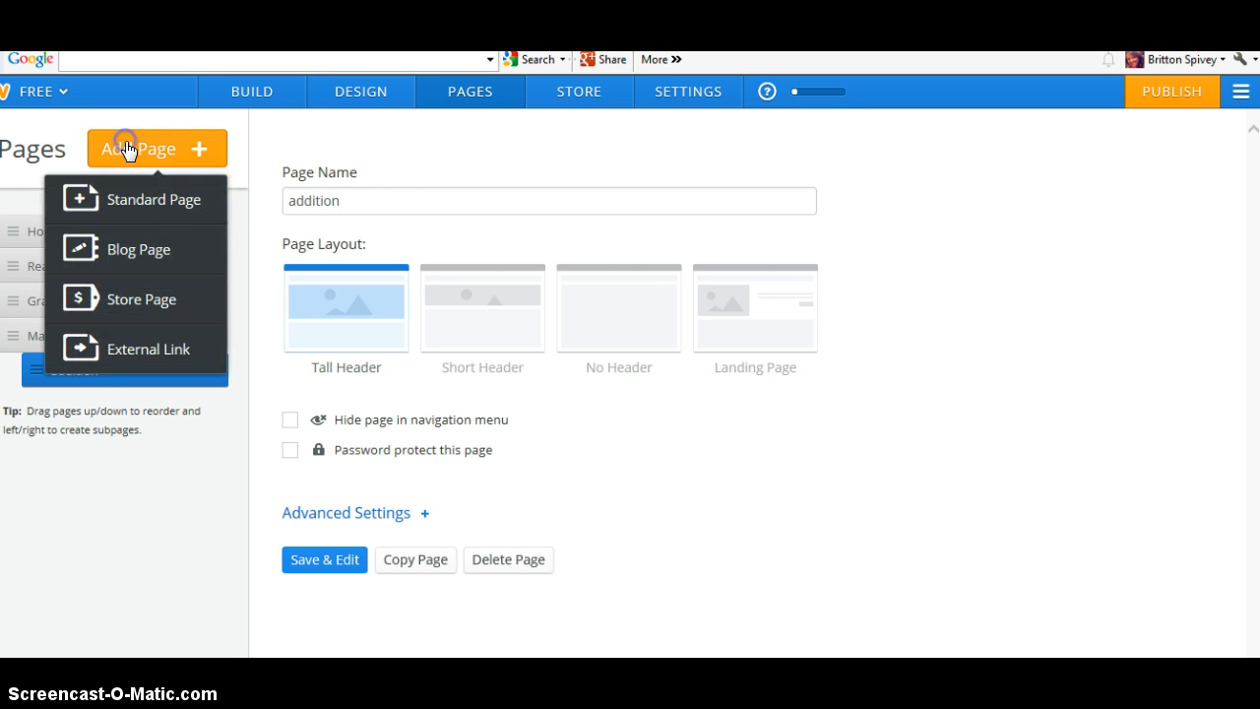
pyautogui.click(108, 213)
pyautogui.click(295, 203)
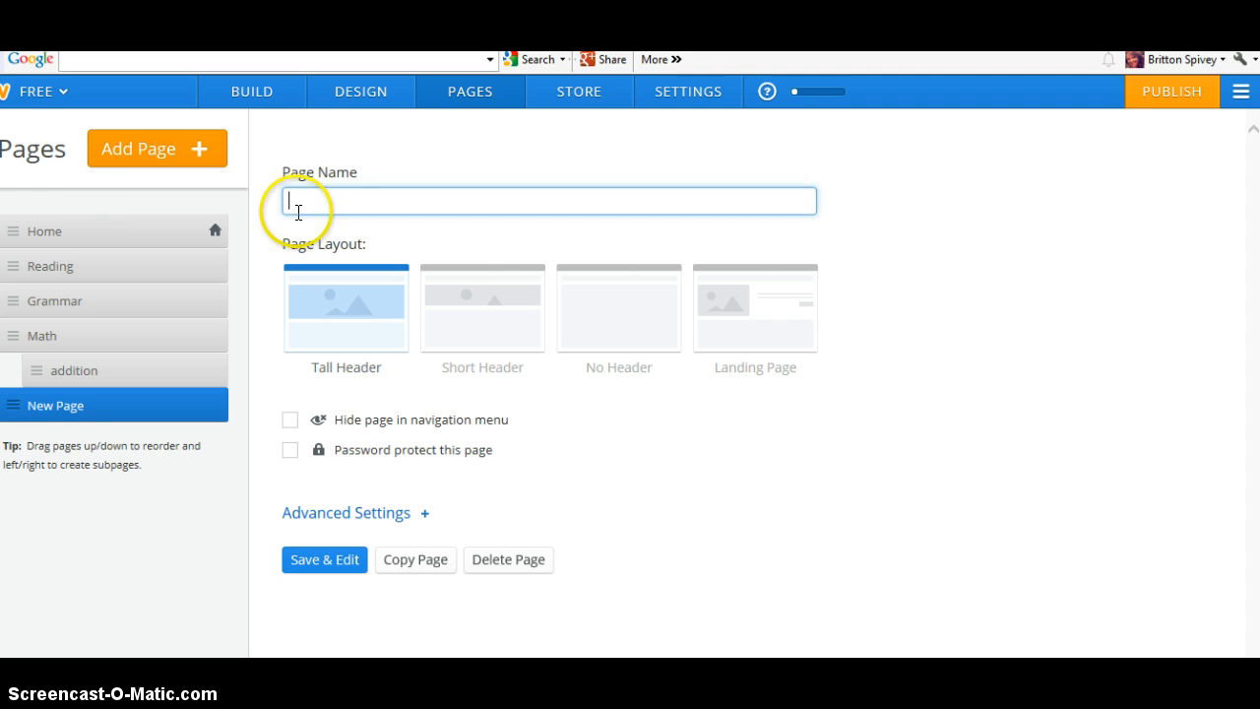
pyautogui.write('3')
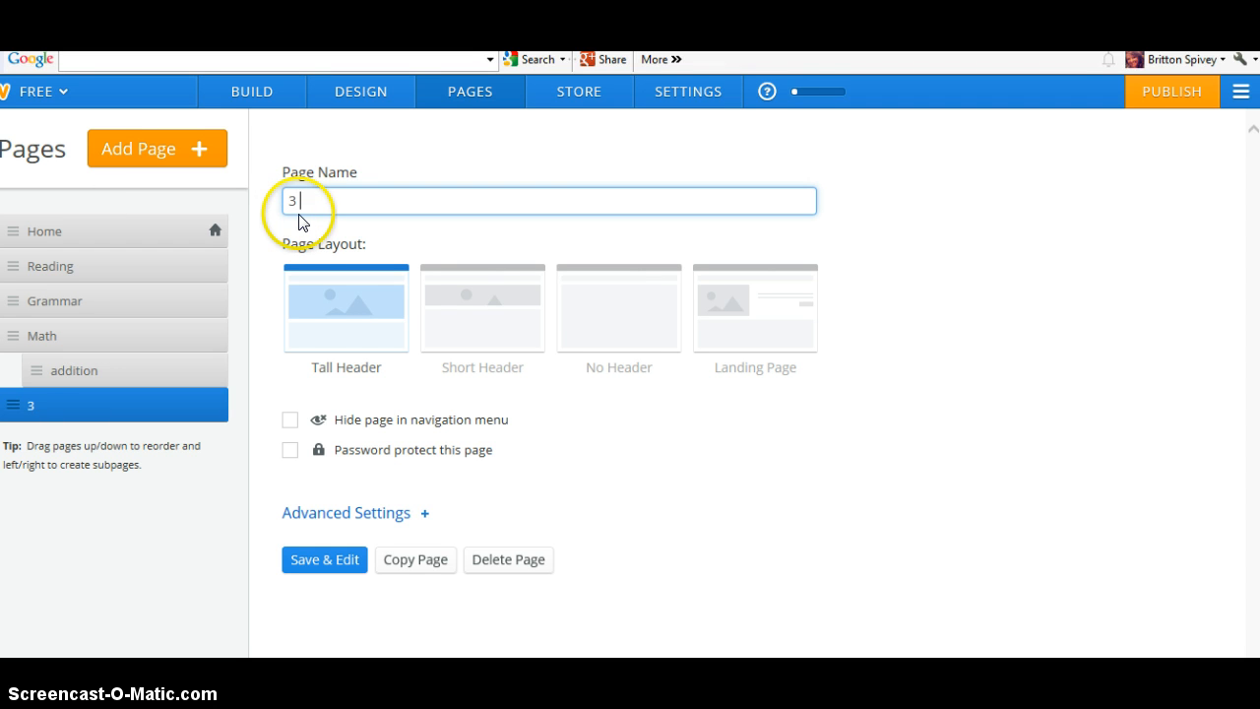
pyautogui.write(' digit addition')
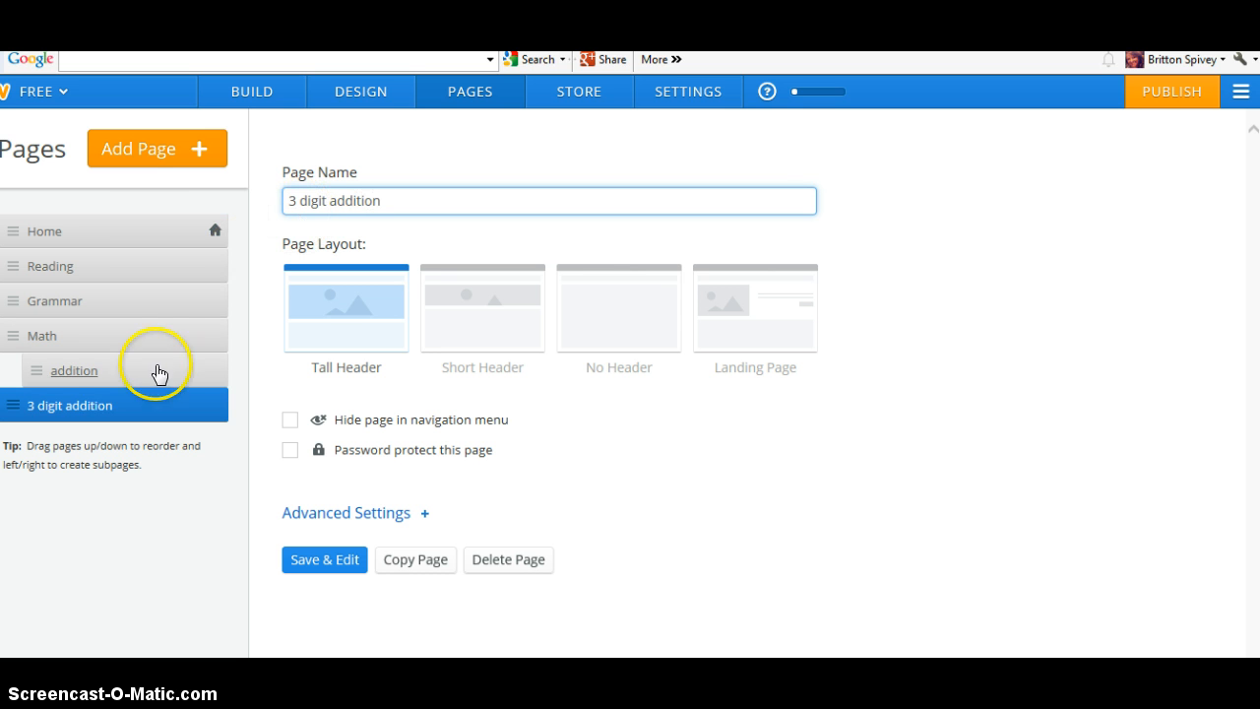
pyautogui.click(133, 404)
pyautogui.moveTo(133, 404); pyautogui.dragTo(190, 411)
pyautogui.click(194, 489)
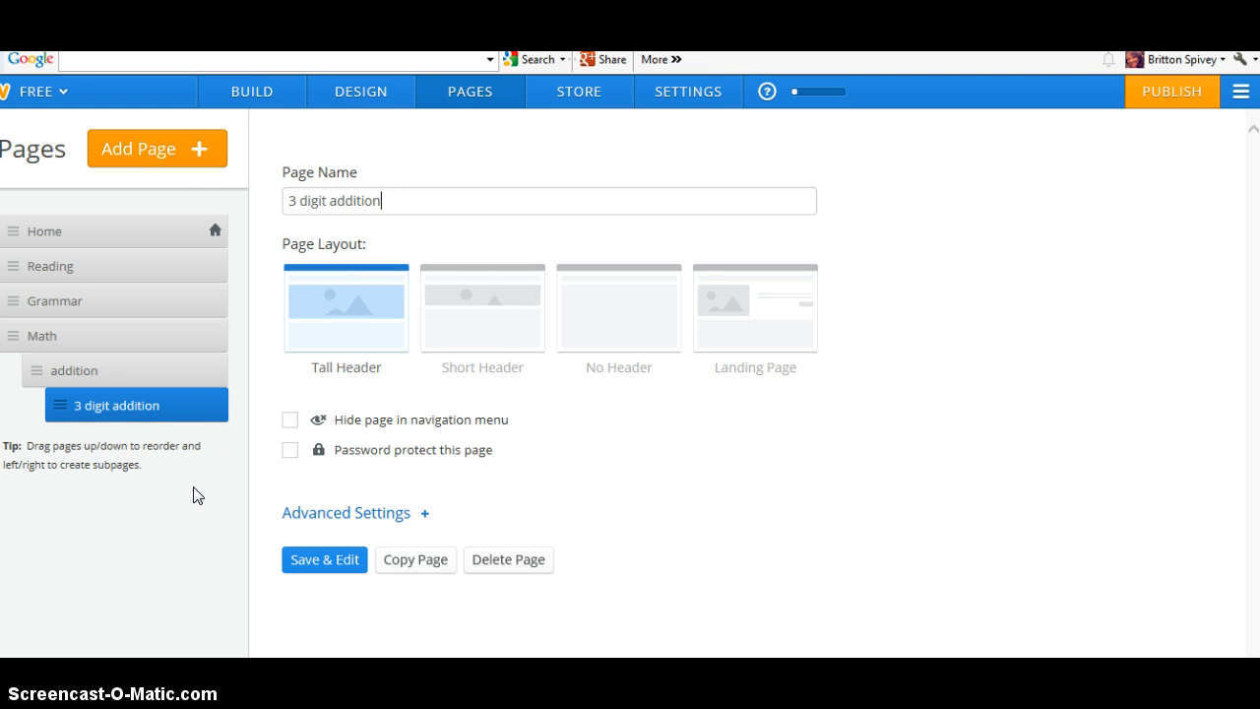
# Return to the editor and check the Math menu's subpages in the navigation
pyautogui.click(271, 100)
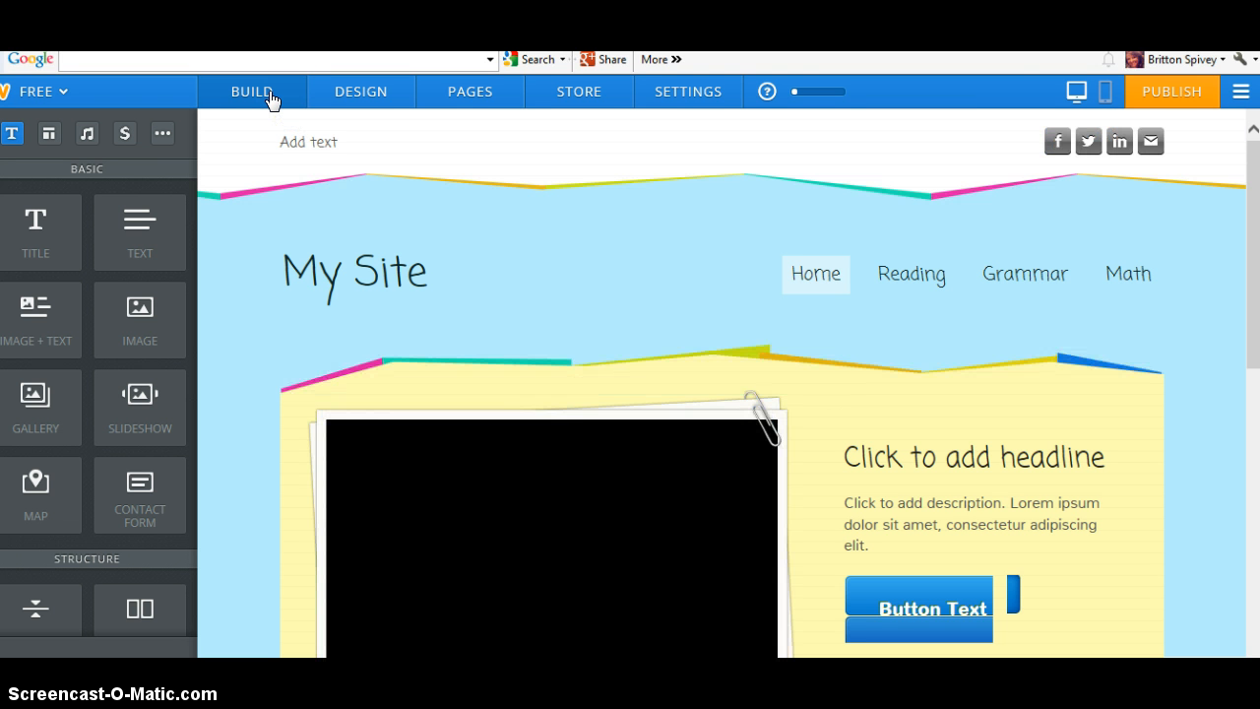
pyautogui.click(280, 114)
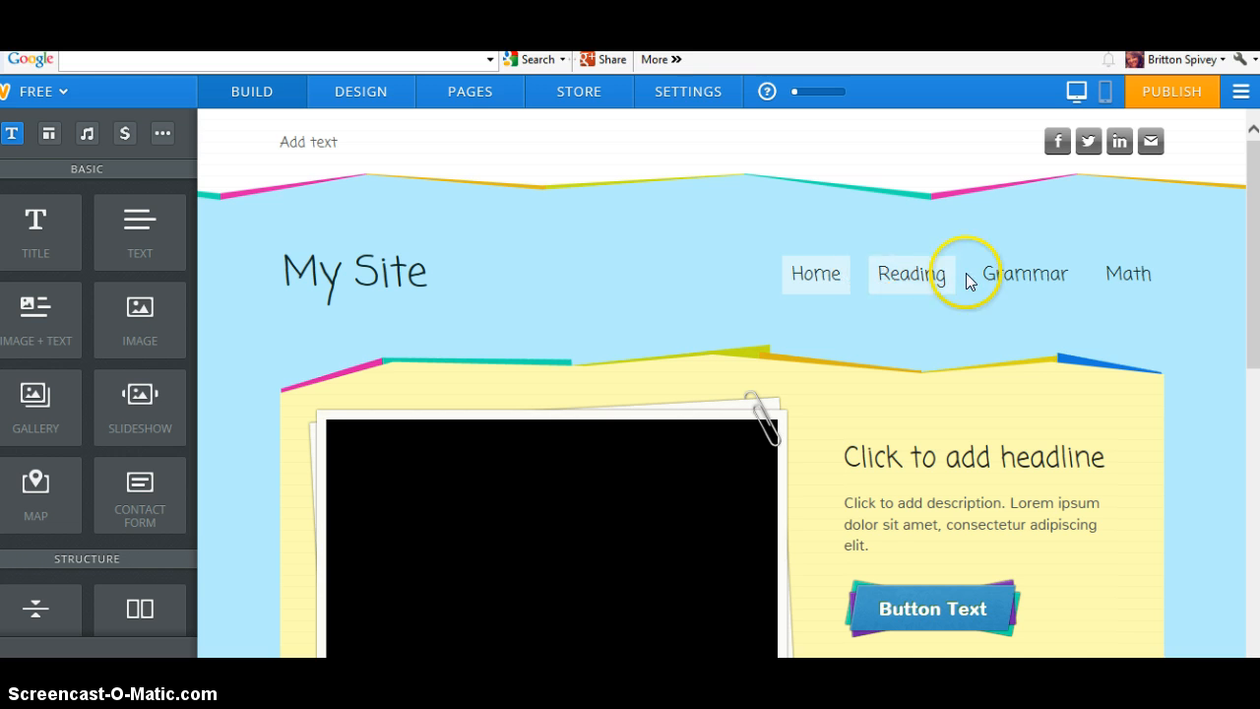
pyautogui.moveTo(1130, 280)
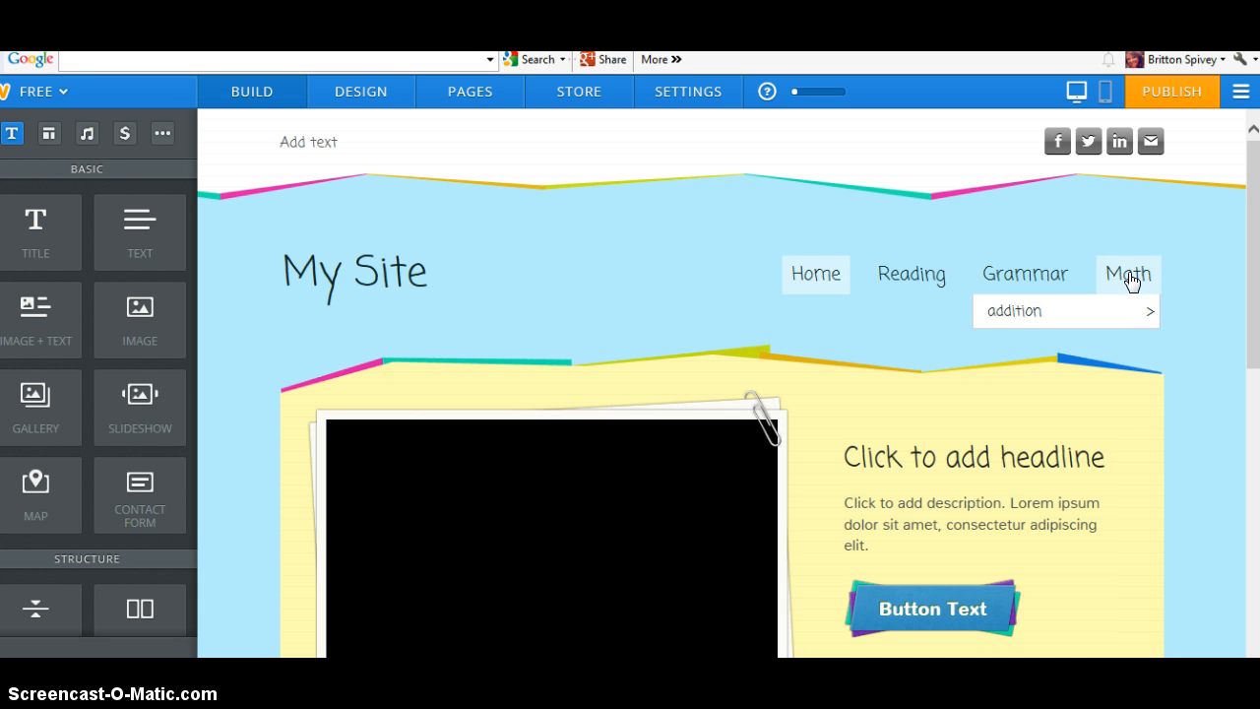
pyautogui.moveTo(1134, 316)
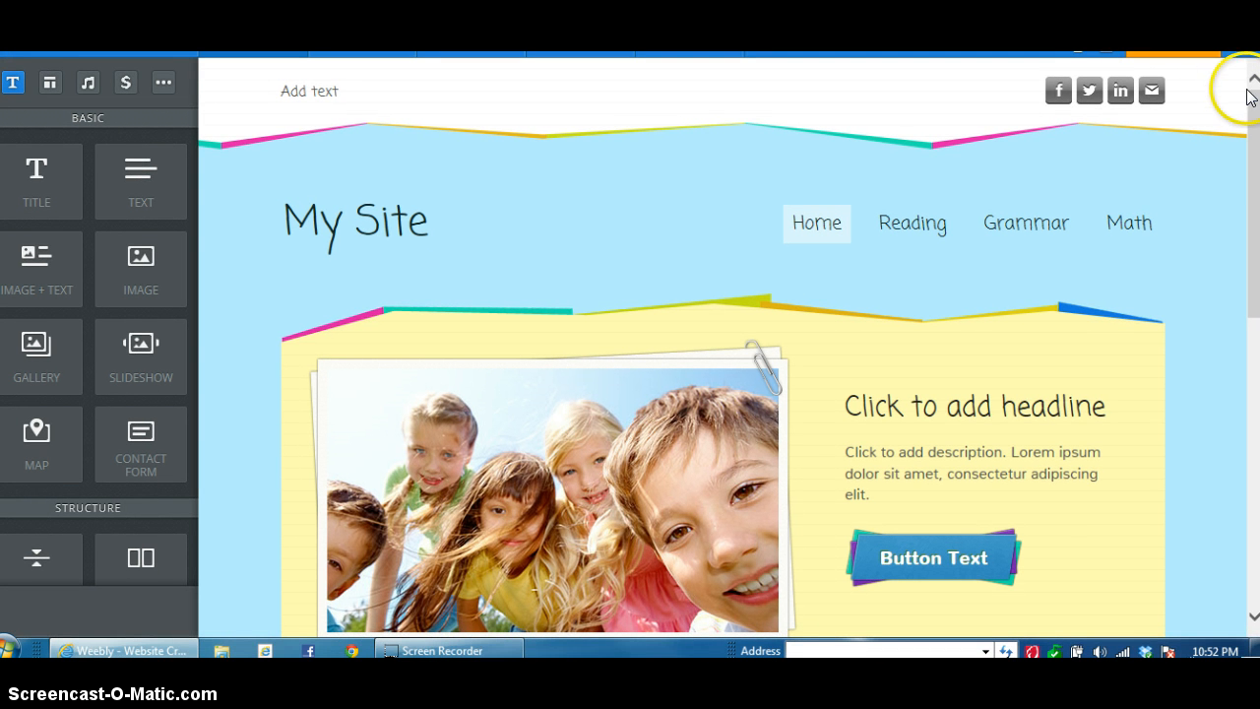
pyautogui.click(1252, 132)
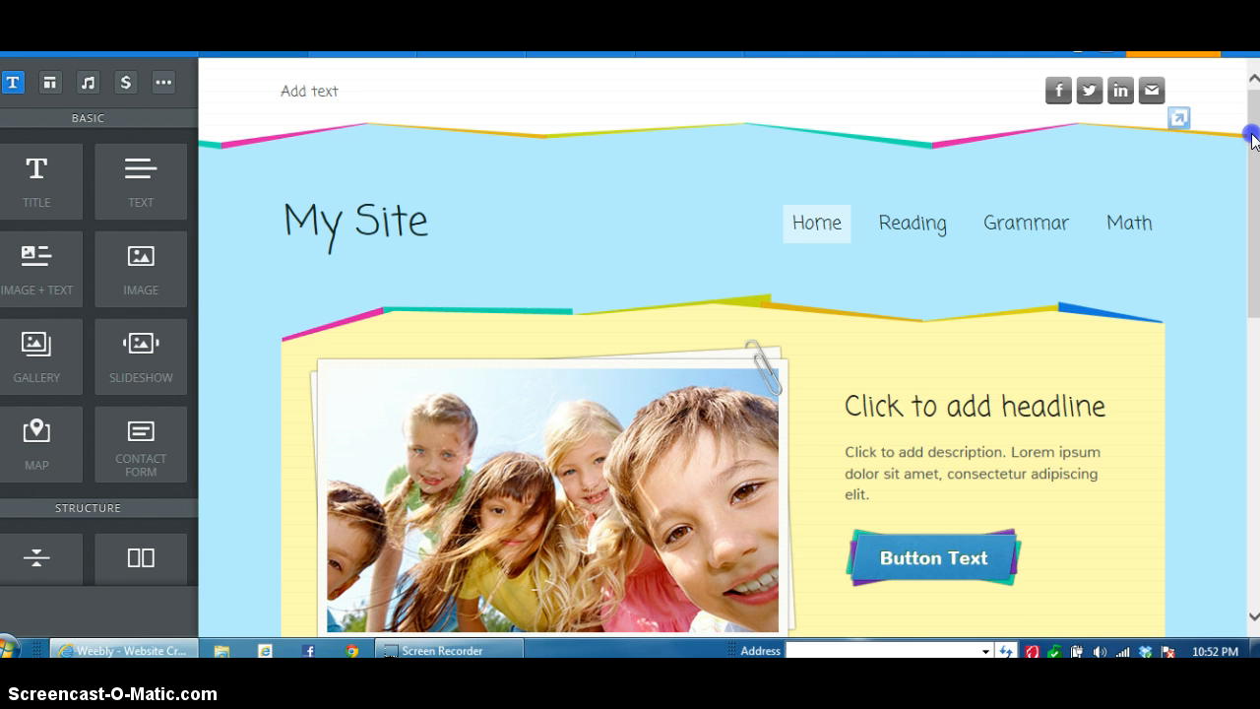
pyautogui.moveTo(440, 526)
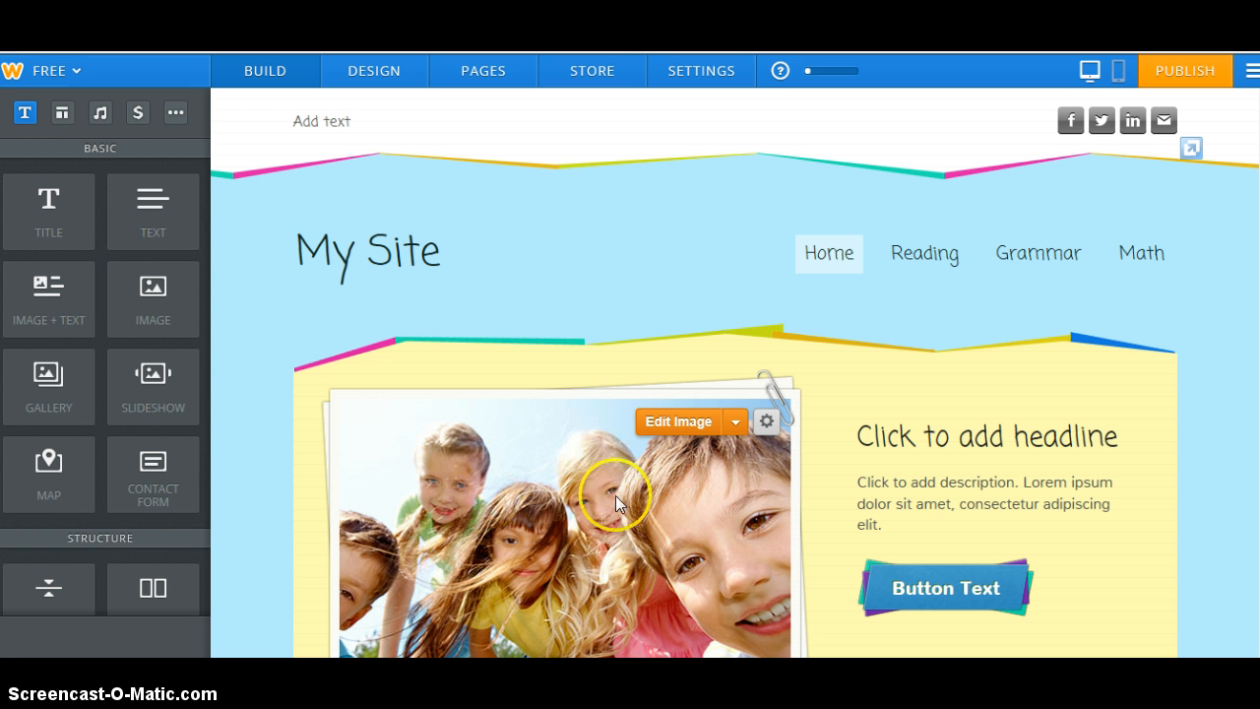
# Upload the classroom group photo from the computer into the header picture
pyautogui.click(684, 431)
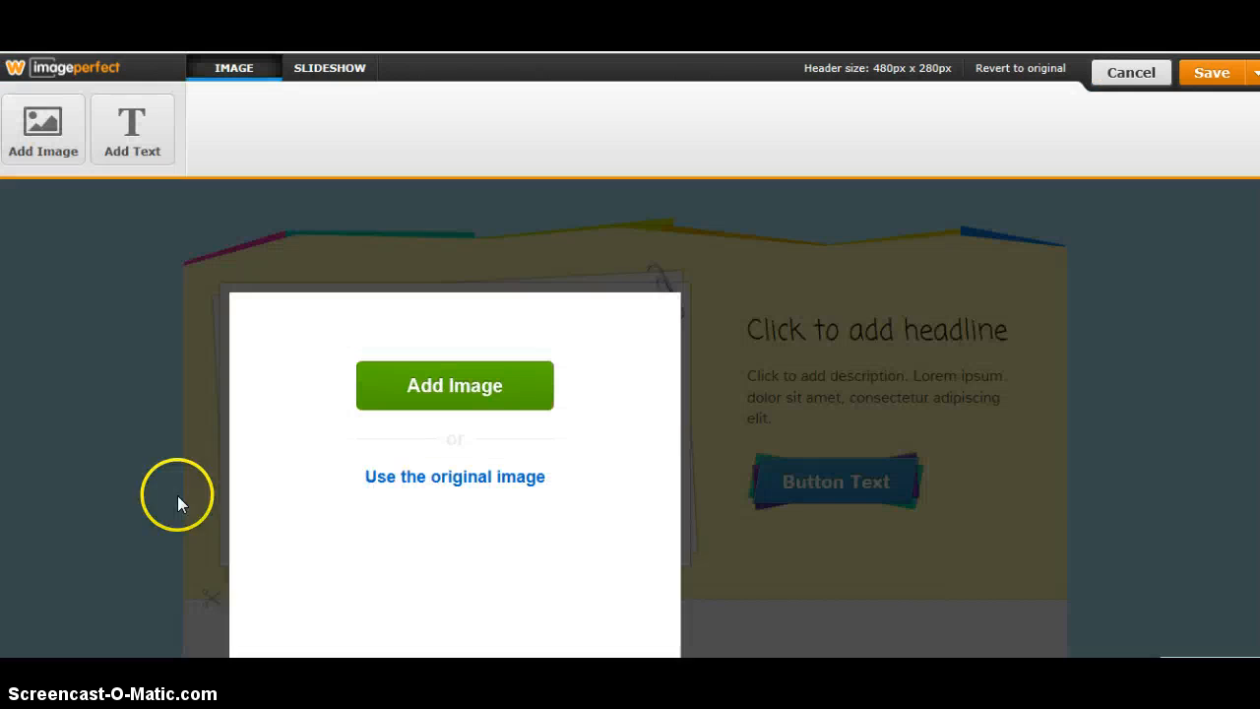
pyautogui.click(411, 392)
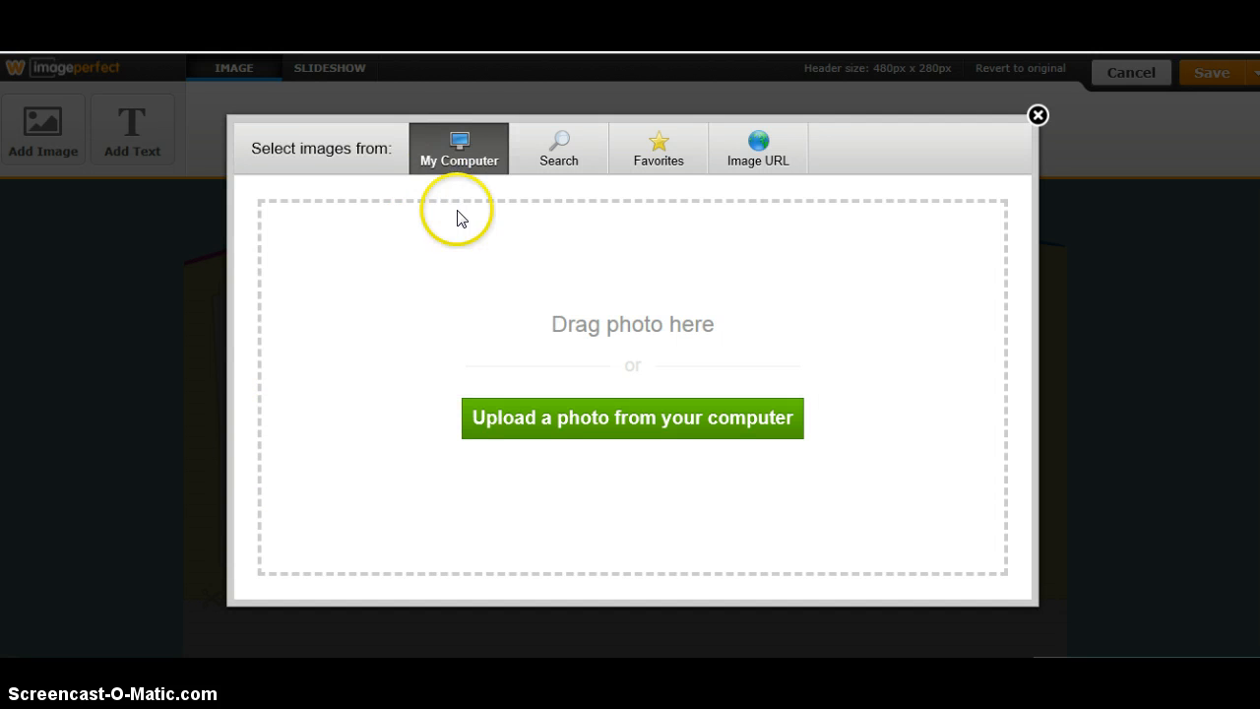
pyautogui.click(541, 418)
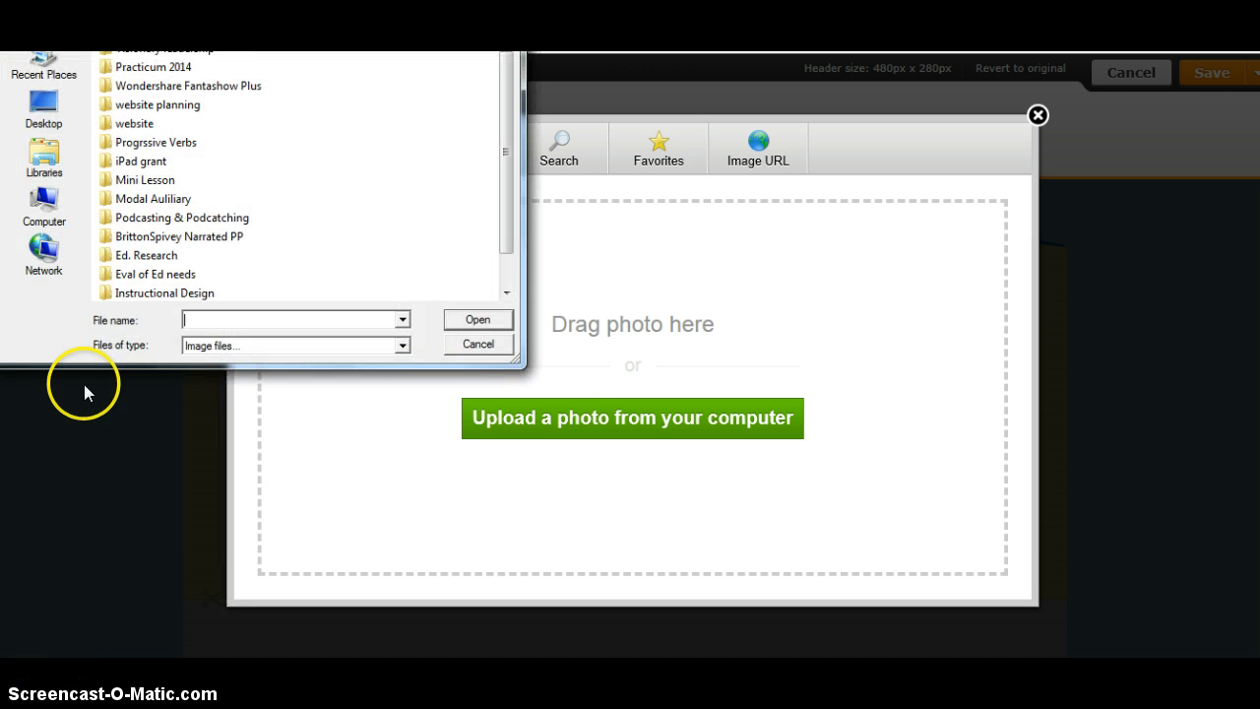
pyautogui.click(46, 176)
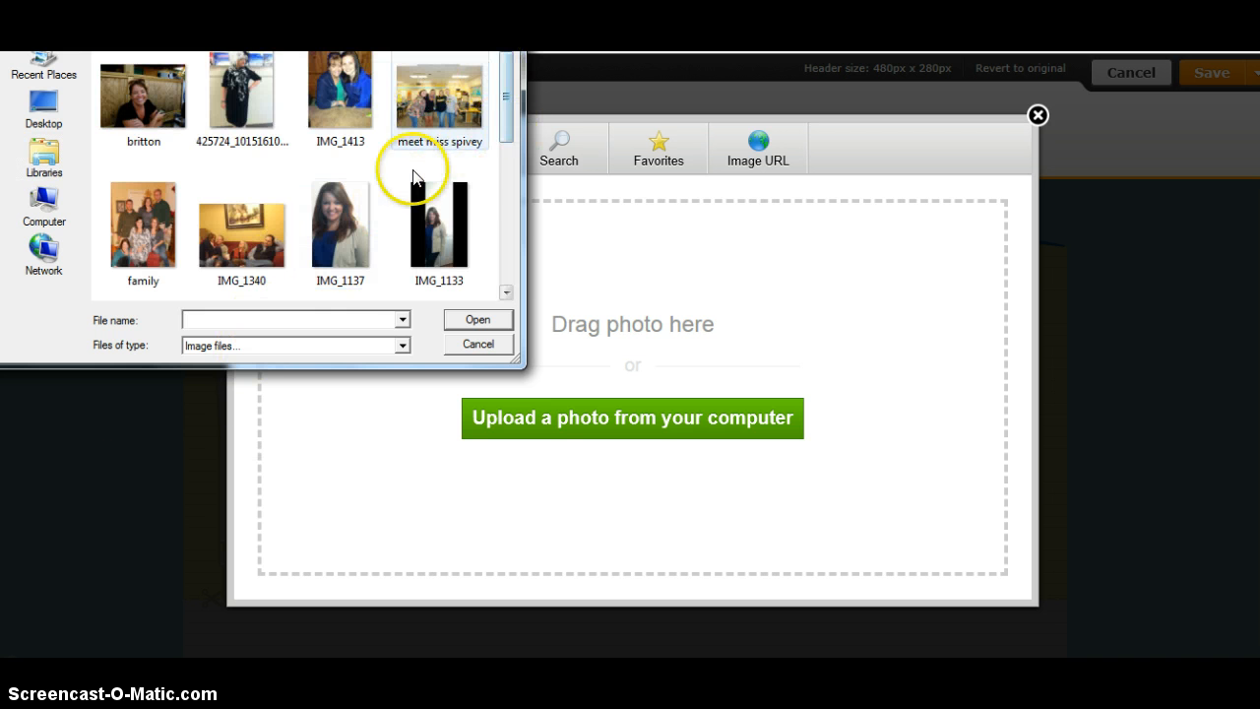
pyautogui.click(464, 99)
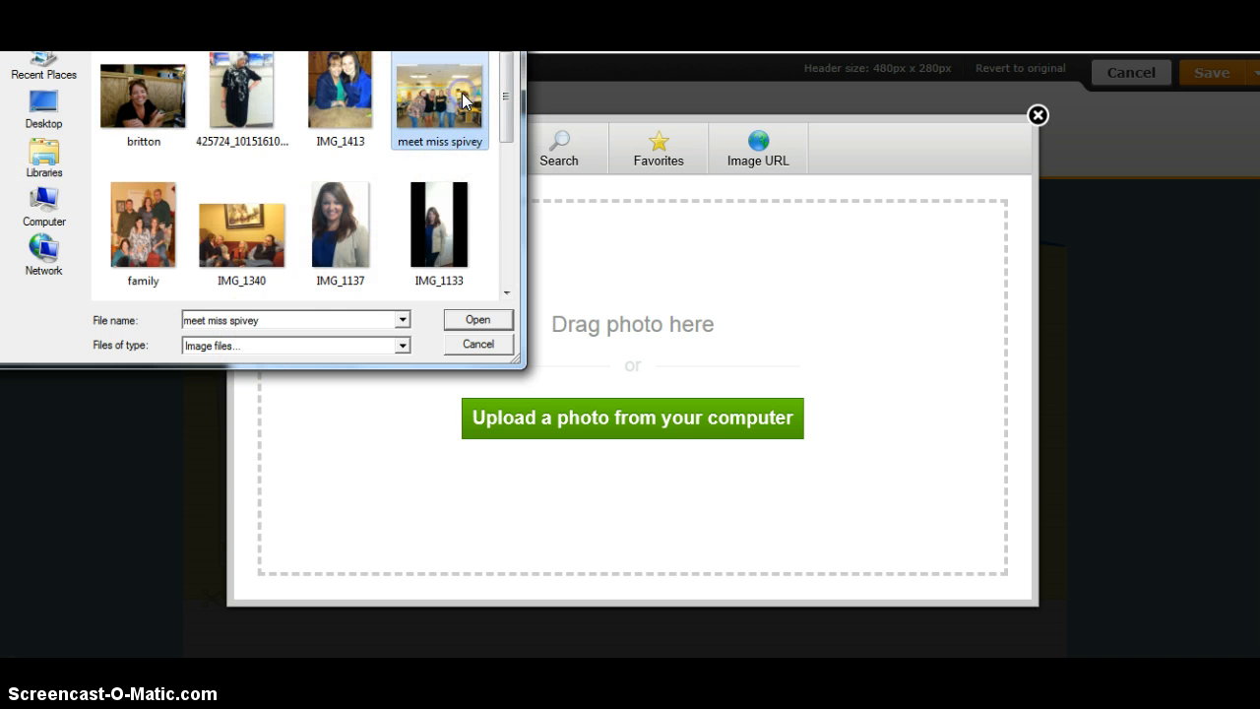
pyautogui.click(476, 323)
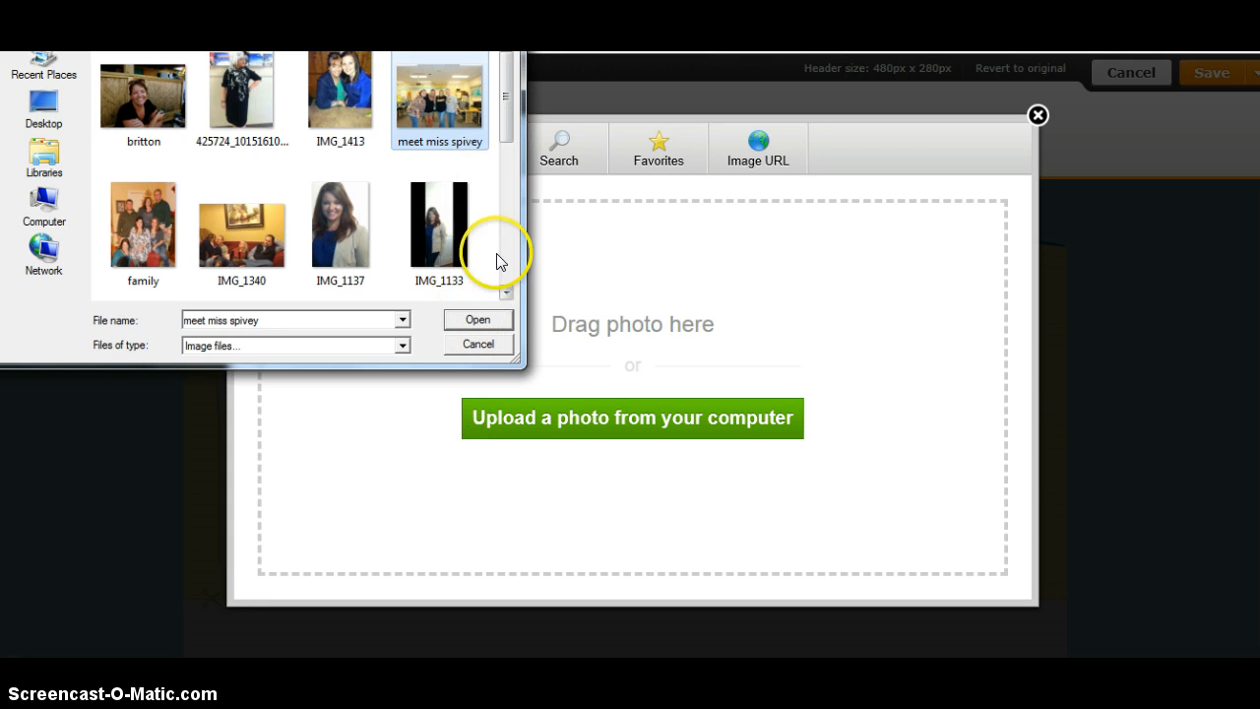
pyautogui.click(497, 315)
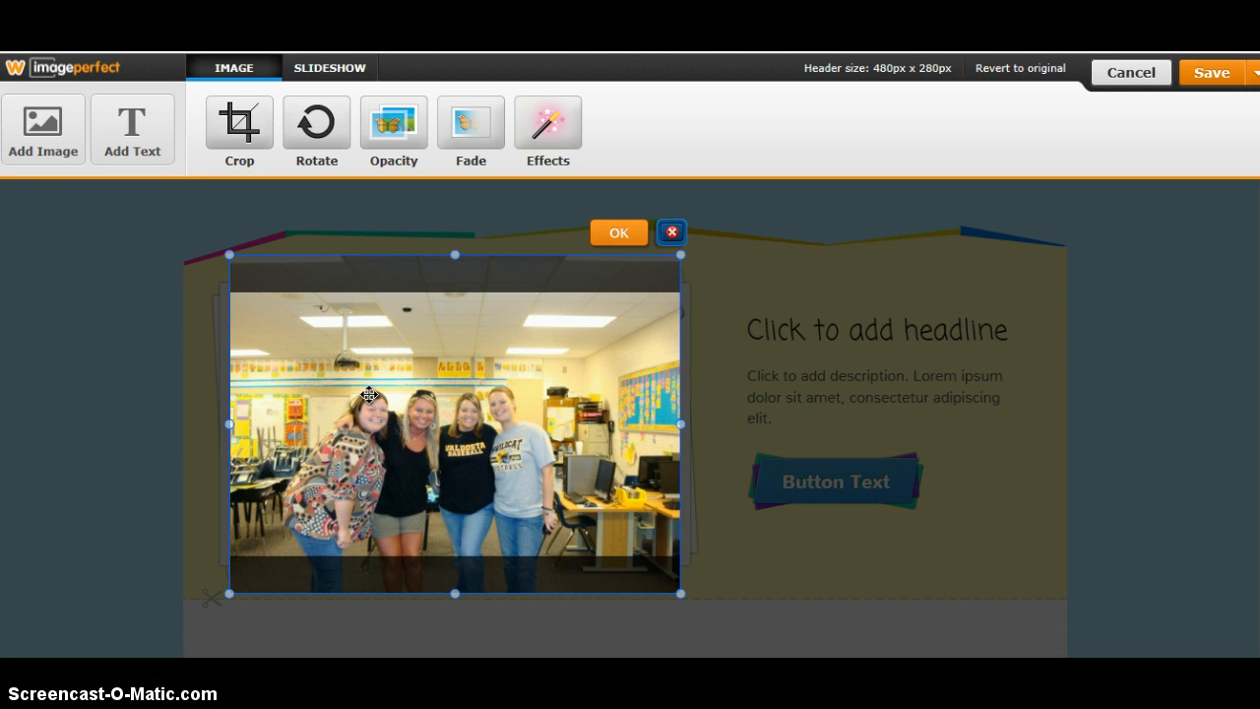
# Accept the photo's placement and save the header to this page only
pyautogui.click(619, 232)
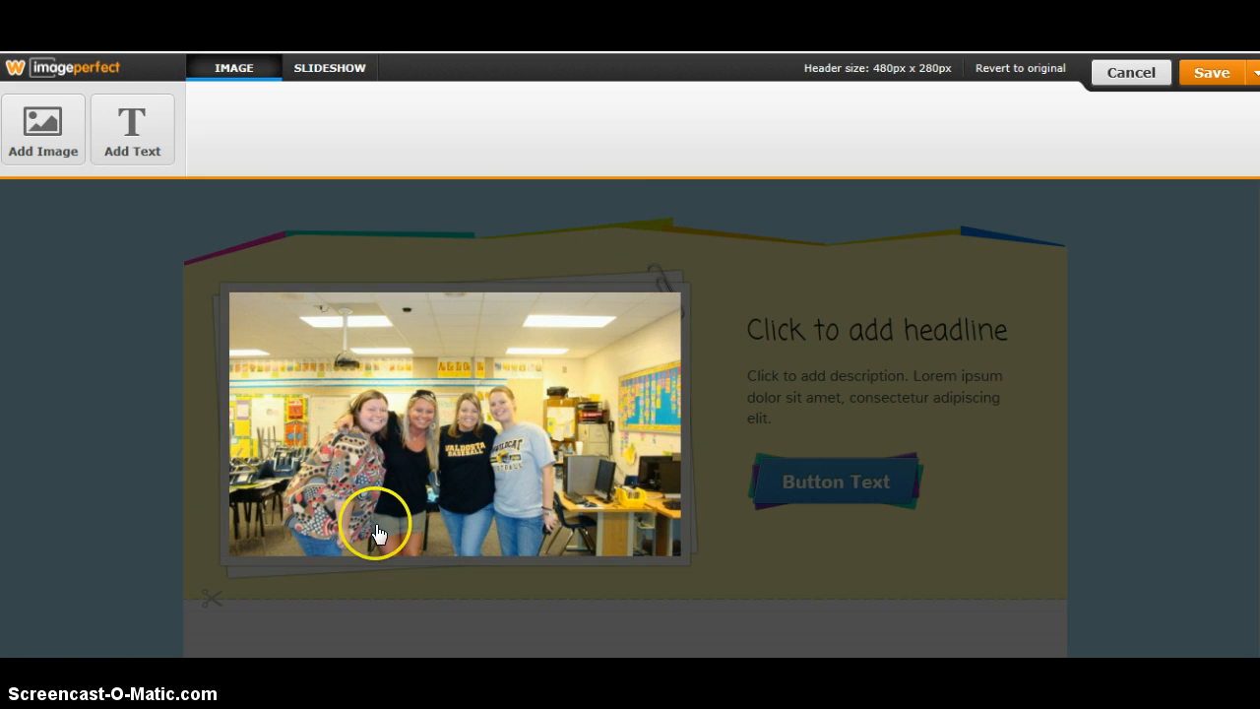
pyautogui.click(1217, 87)
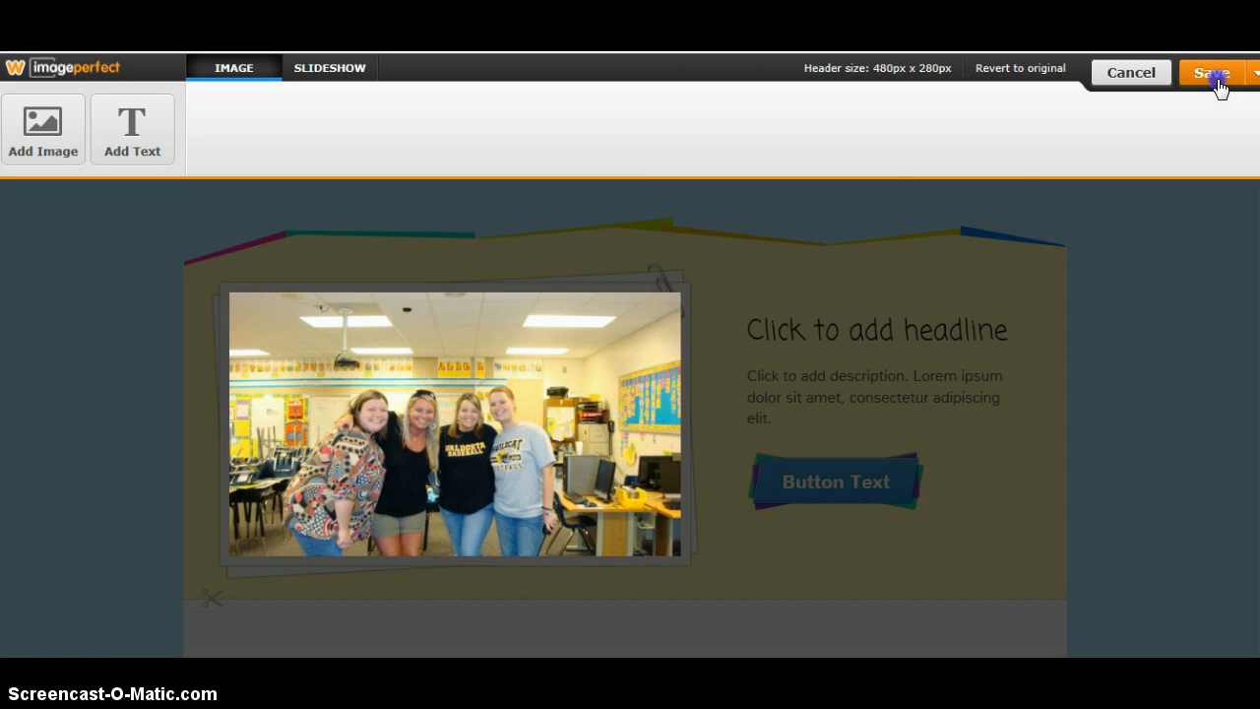
pyautogui.click(1147, 114)
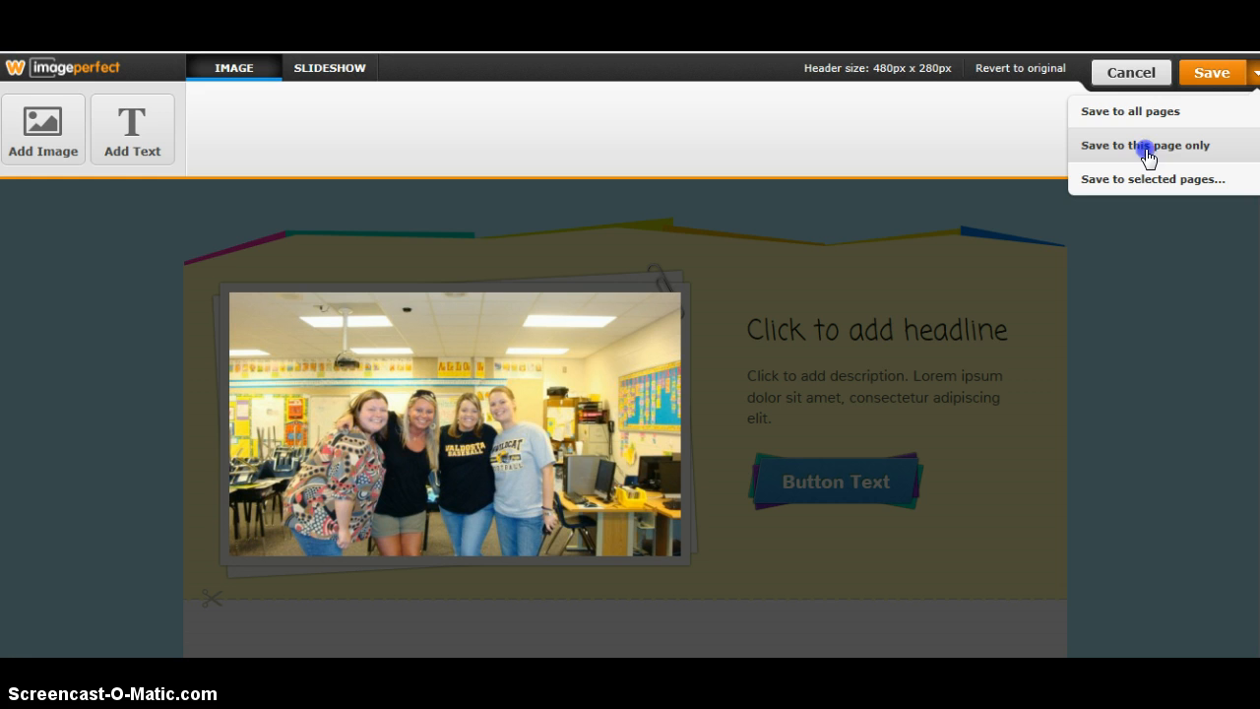
pyautogui.click(1147, 148)
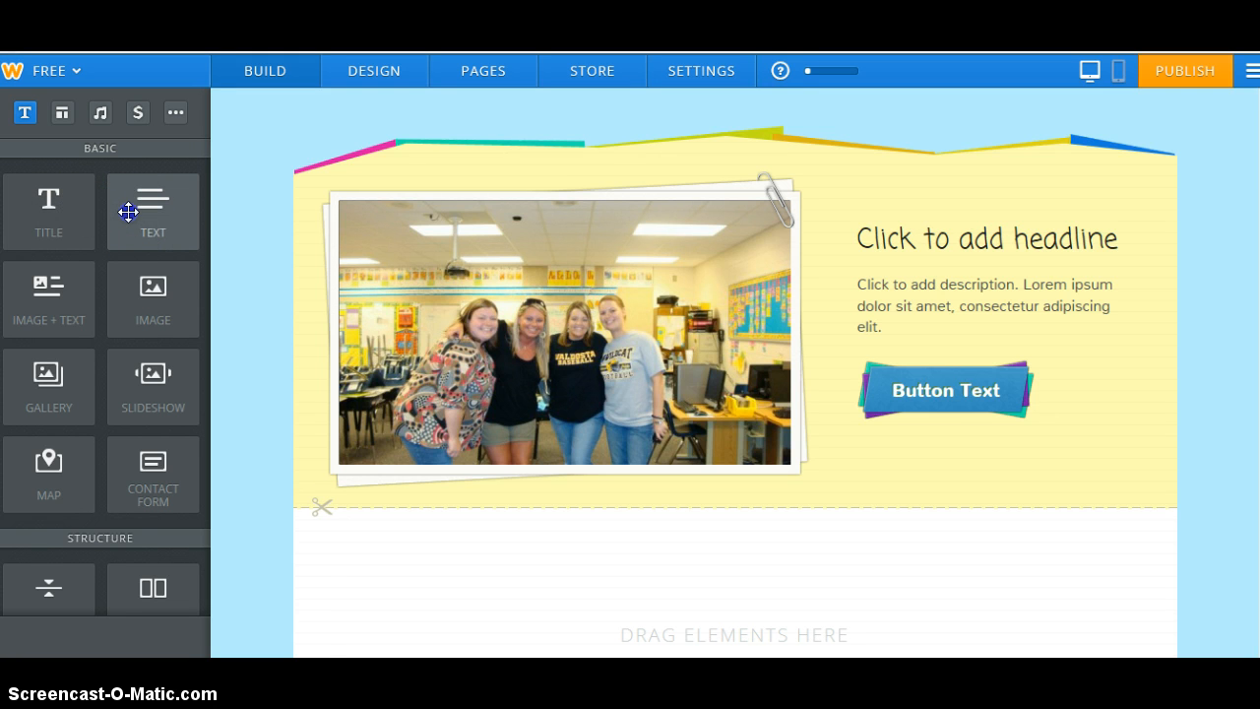
# Place a Text block under the header and enter the class welcome line
pyautogui.moveTo(133, 220); pyautogui.dragTo(384, 582)
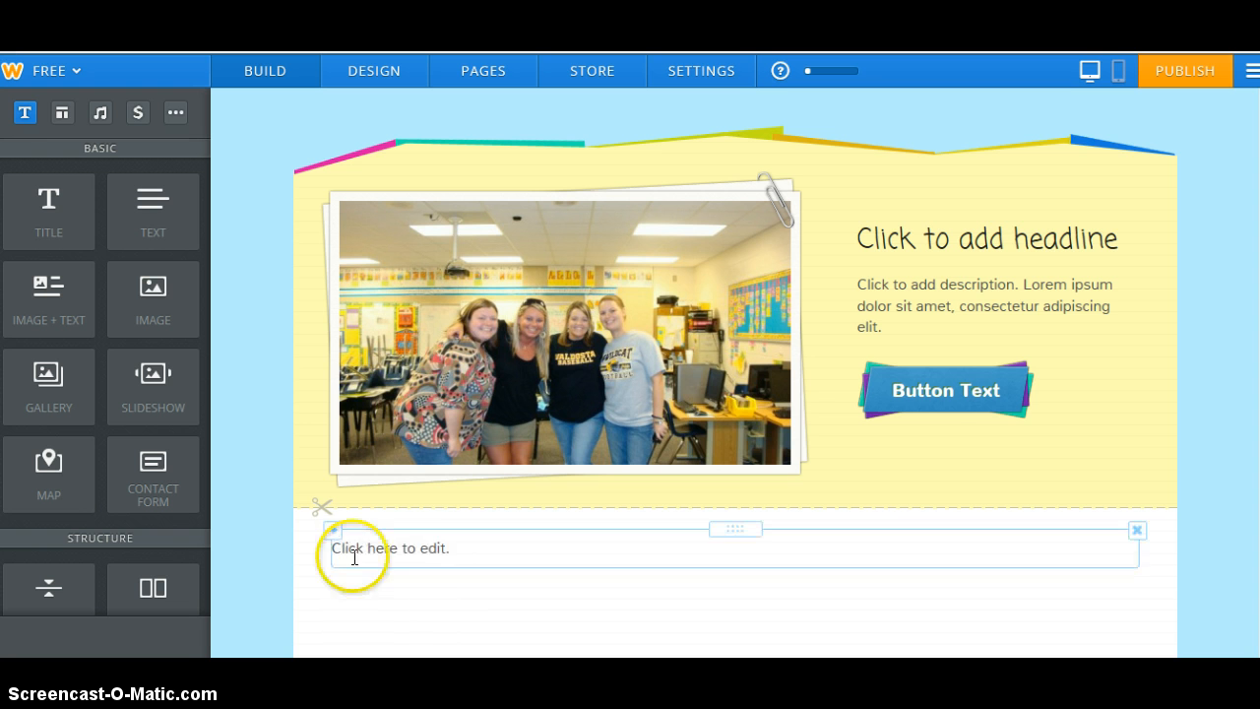
pyautogui.click(425, 544)
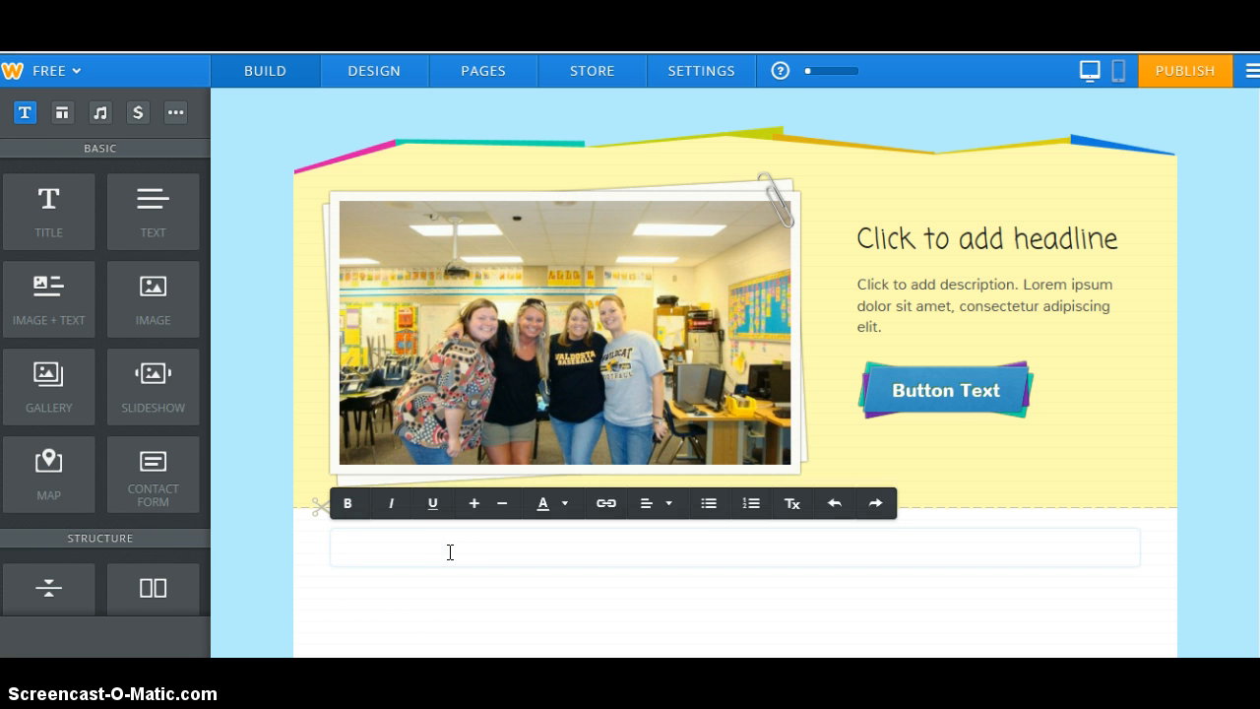
pyautogui.press('Return')
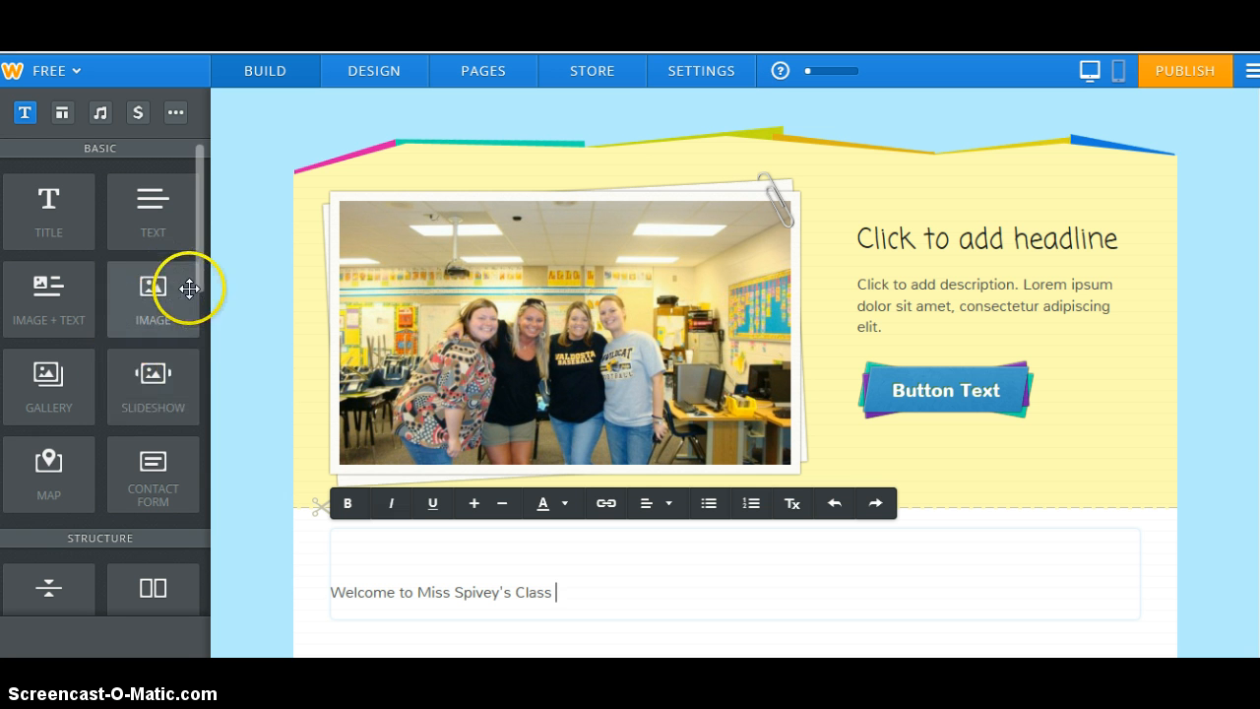
pyautogui.moveTo(199, 274); pyautogui.dragTo(197, 253)
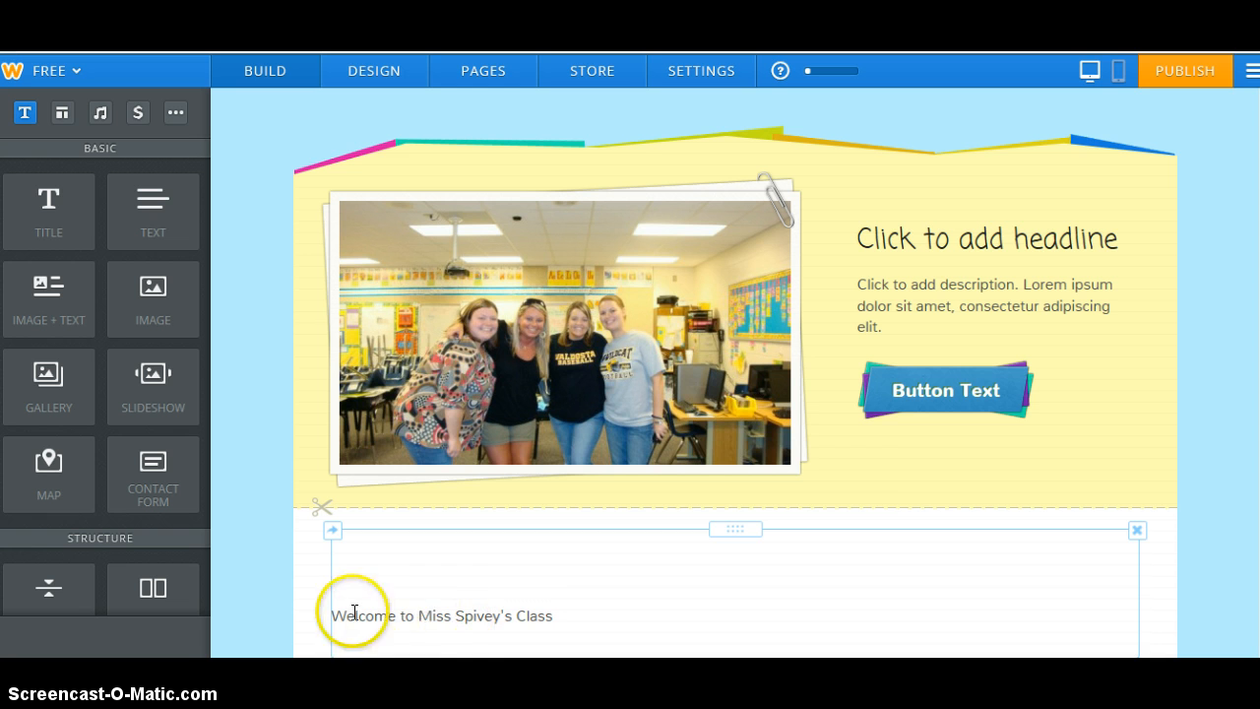
pyautogui.moveTo(354, 612); pyautogui.dragTo(570, 624)
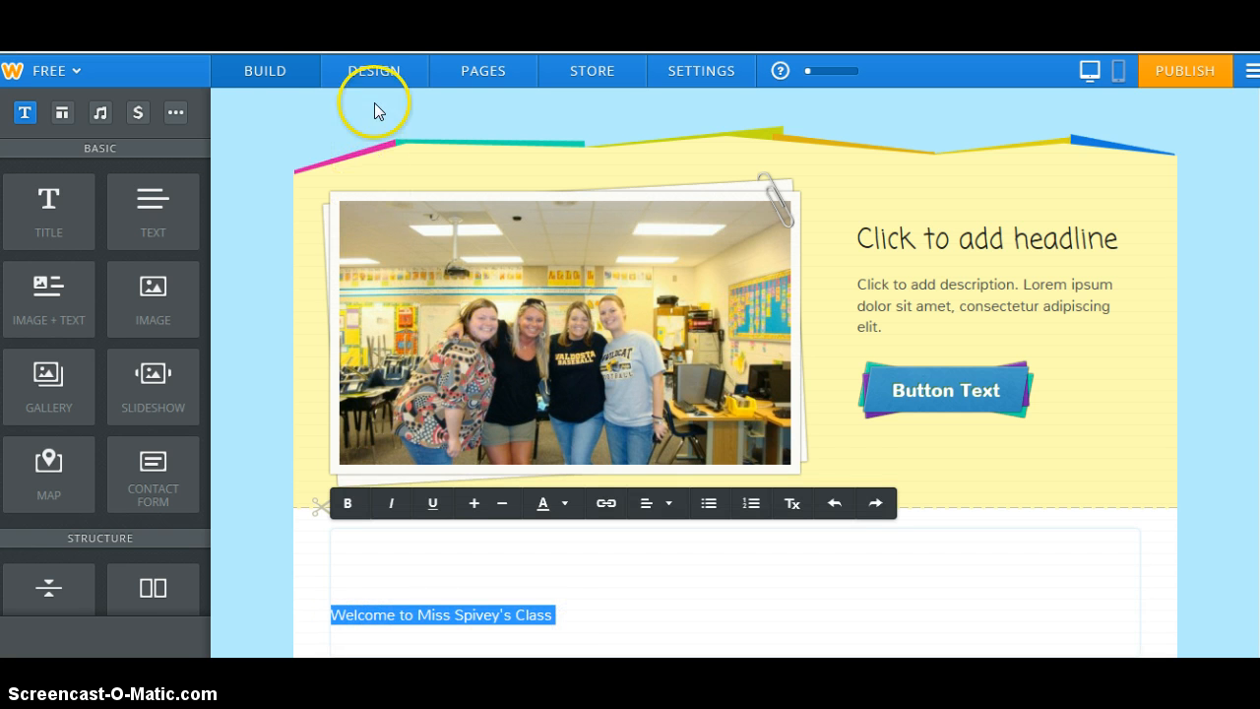
# Change the site's paragraph text font to Arial and enlarge it to size 21
pyautogui.click(368, 69)
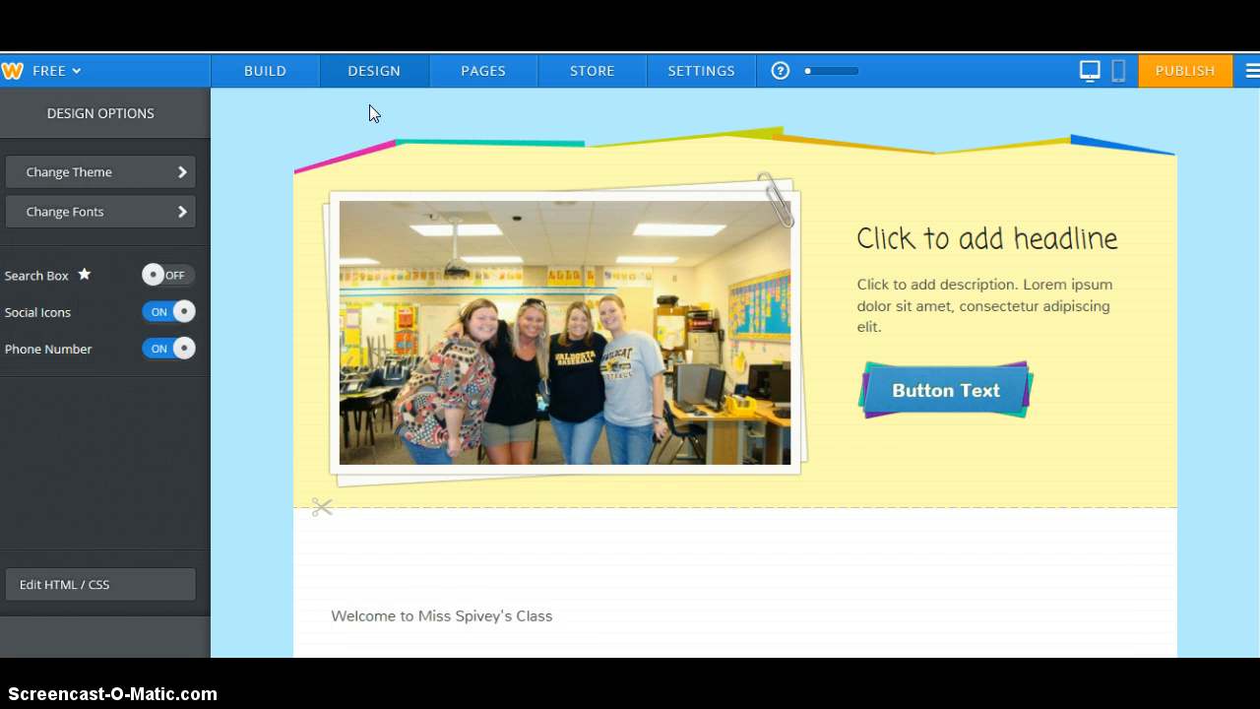
pyautogui.click(175, 208)
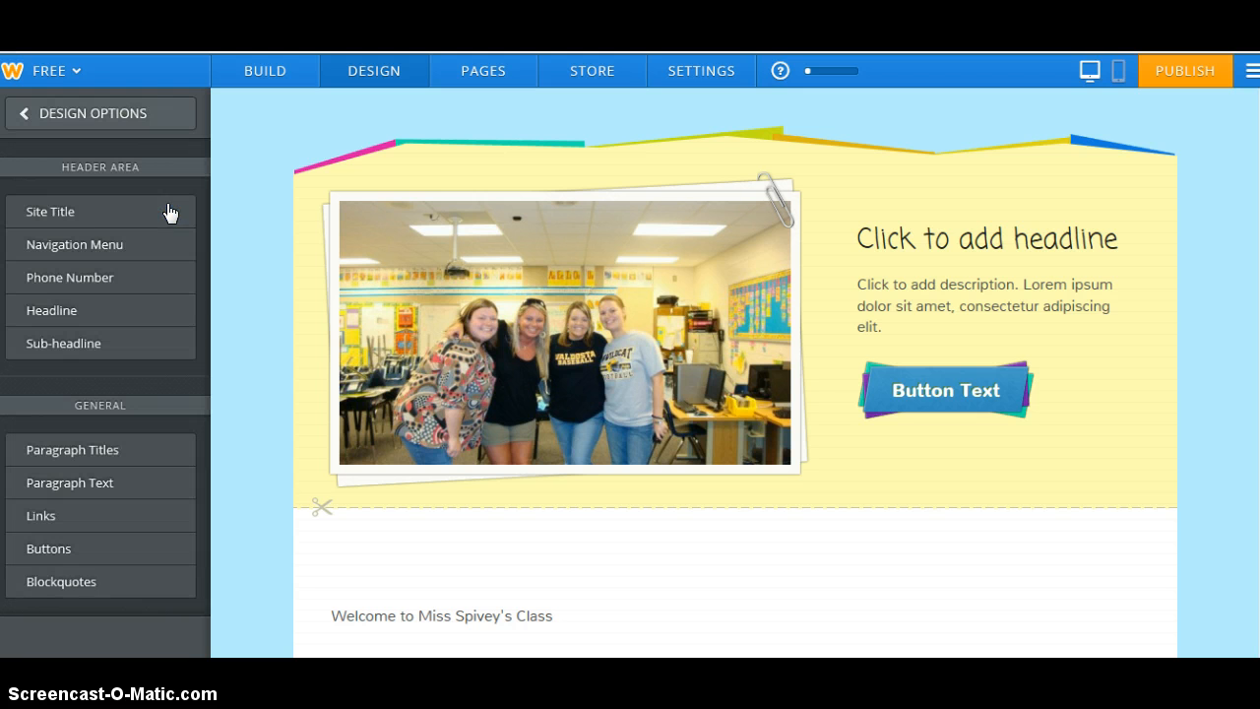
pyautogui.click(103, 489)
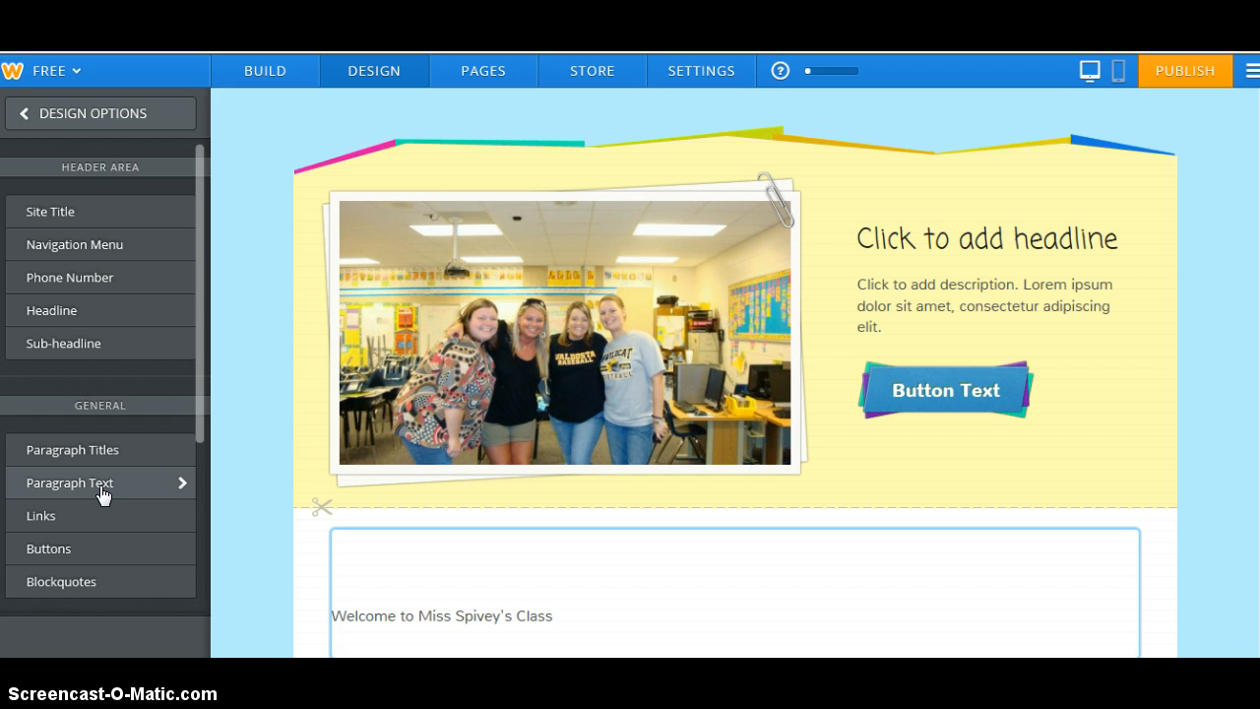
pyautogui.click(103, 492)
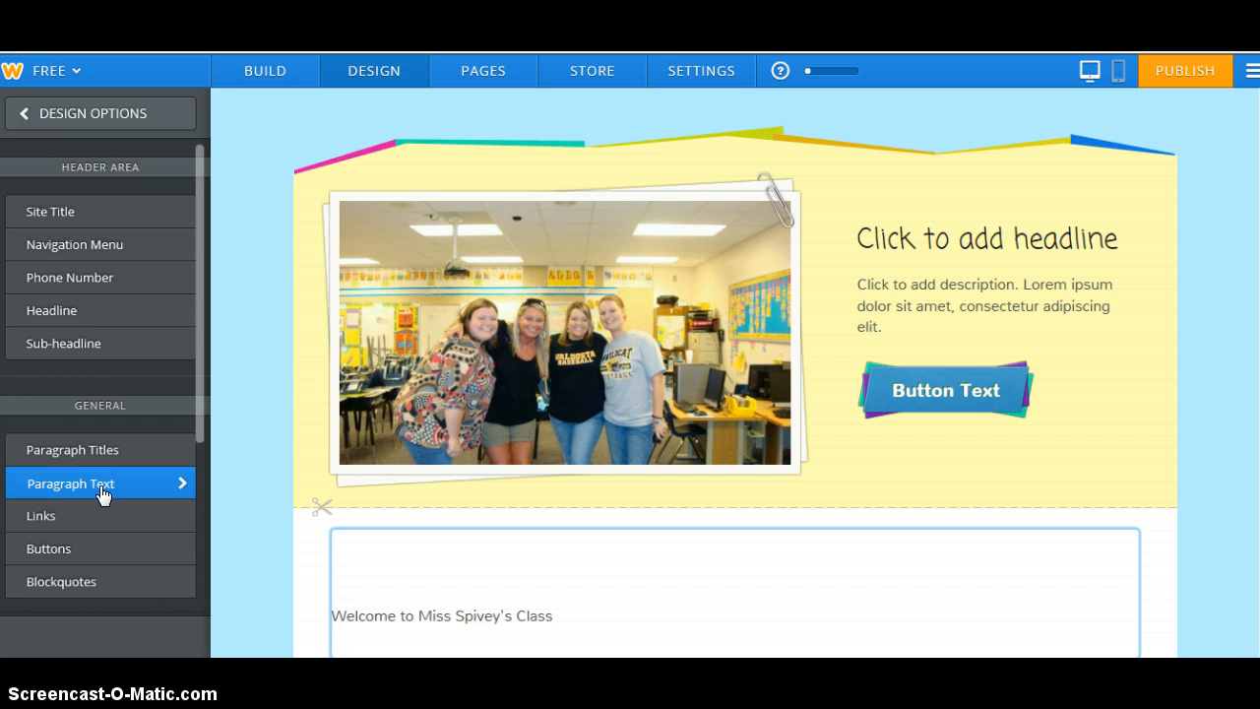
pyautogui.click(98, 486)
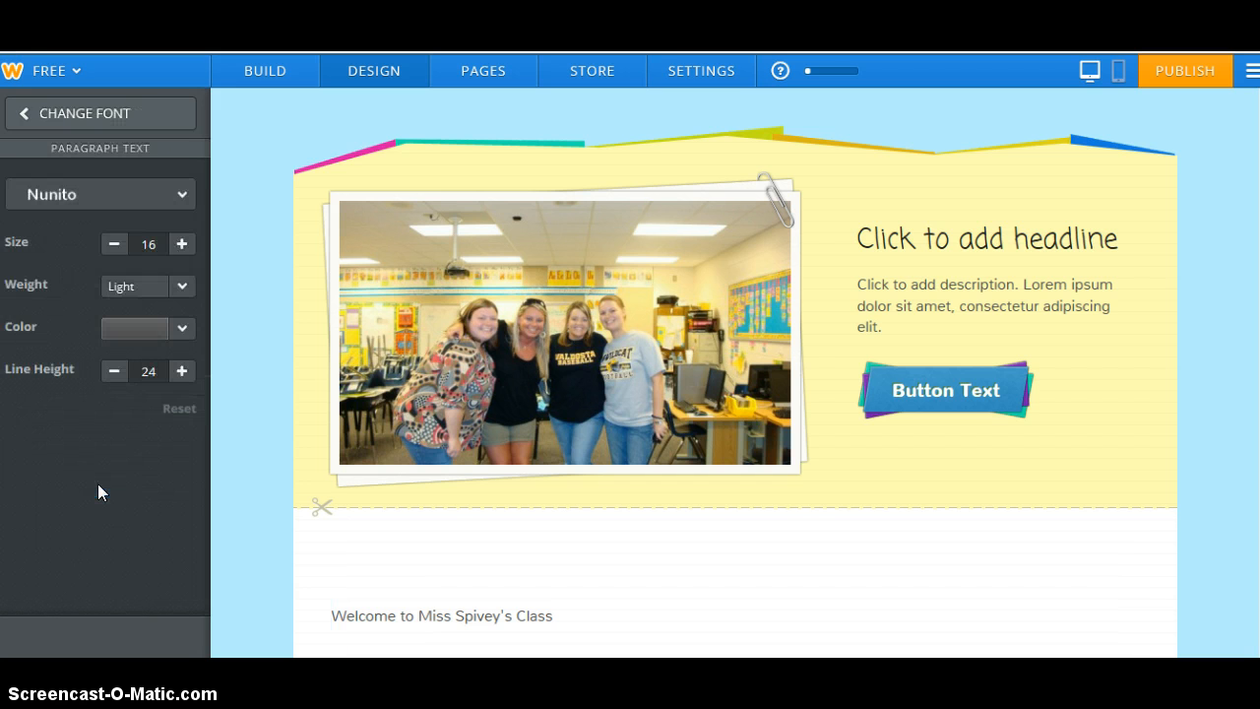
pyautogui.click(184, 196)
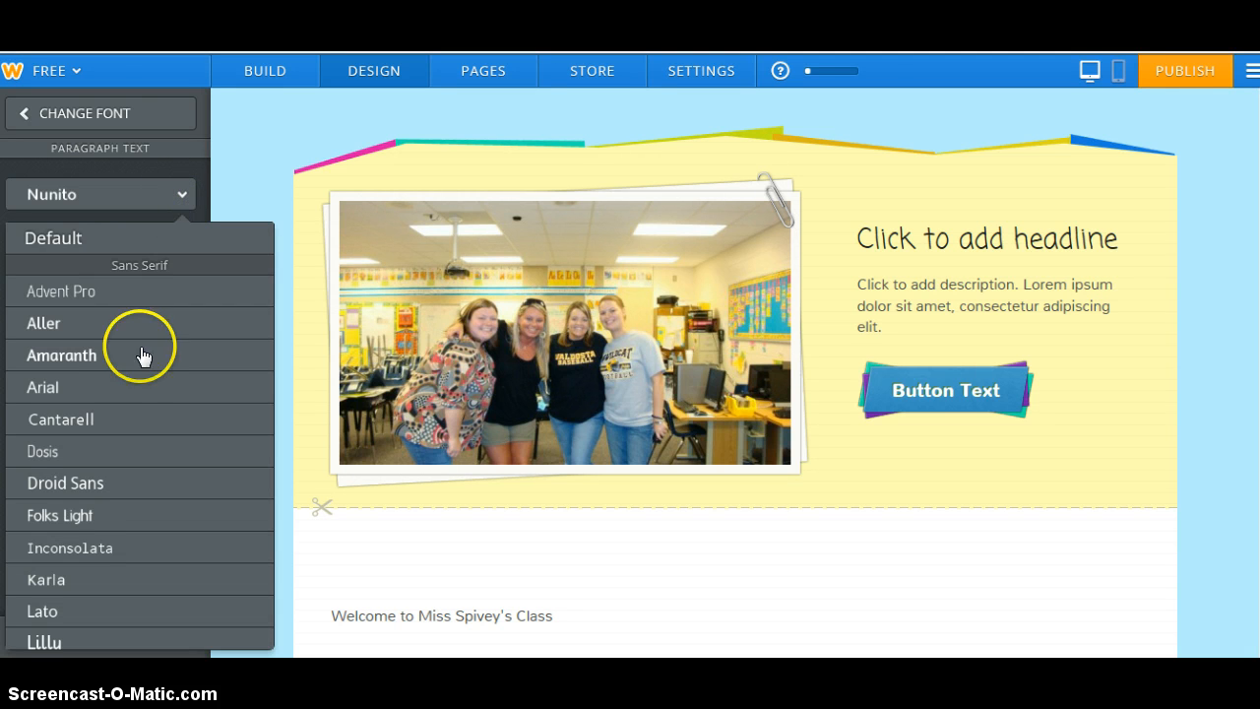
pyautogui.click(119, 393)
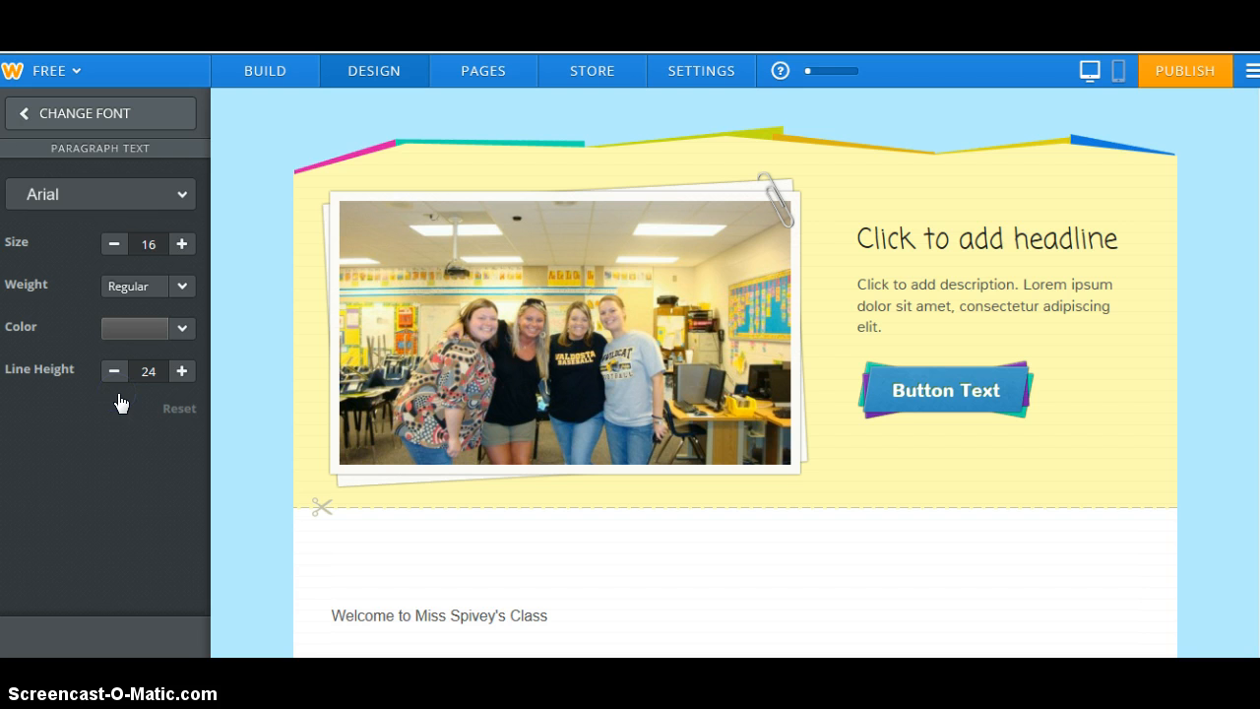
pyautogui.click(181, 243)
pyautogui.click(182, 243)
pyautogui.click(181, 243)
pyautogui.click(182, 243)
pyautogui.click(181, 243)
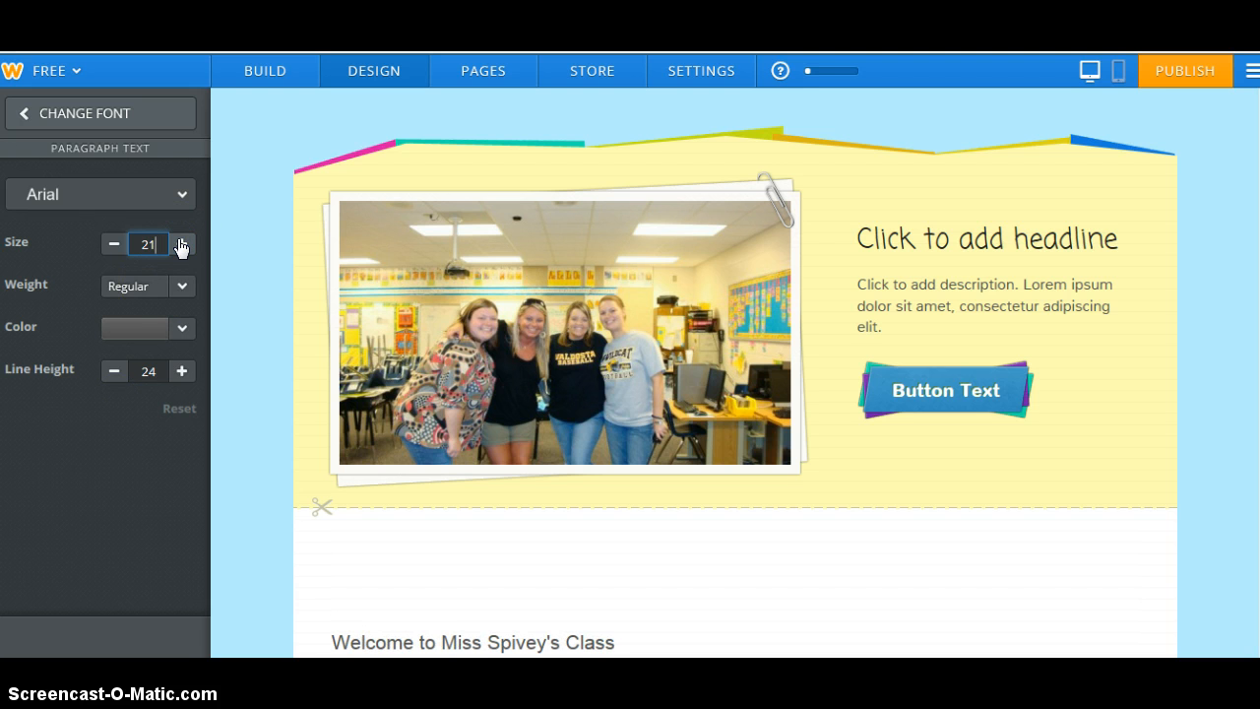
pyautogui.click(267, 78)
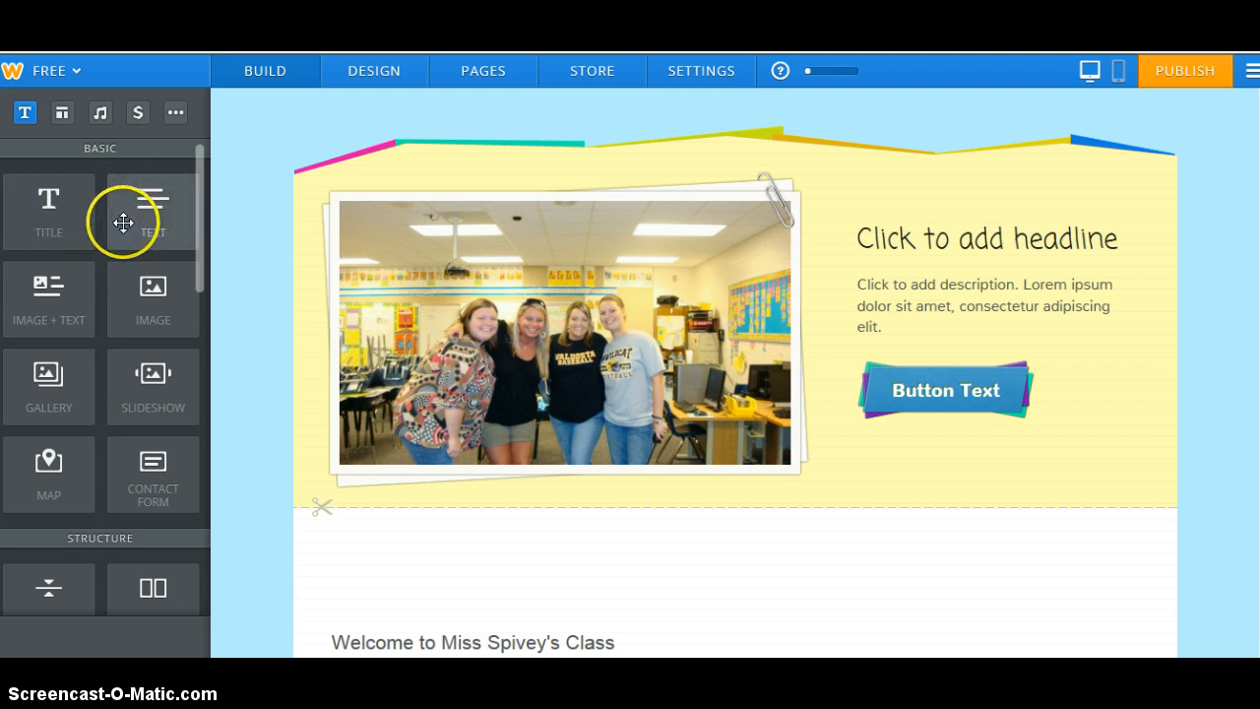
# Drag a Button element from the Structure section to just below the welcome line
pyautogui.moveTo(199, 209); pyautogui.dragTo(197, 314)
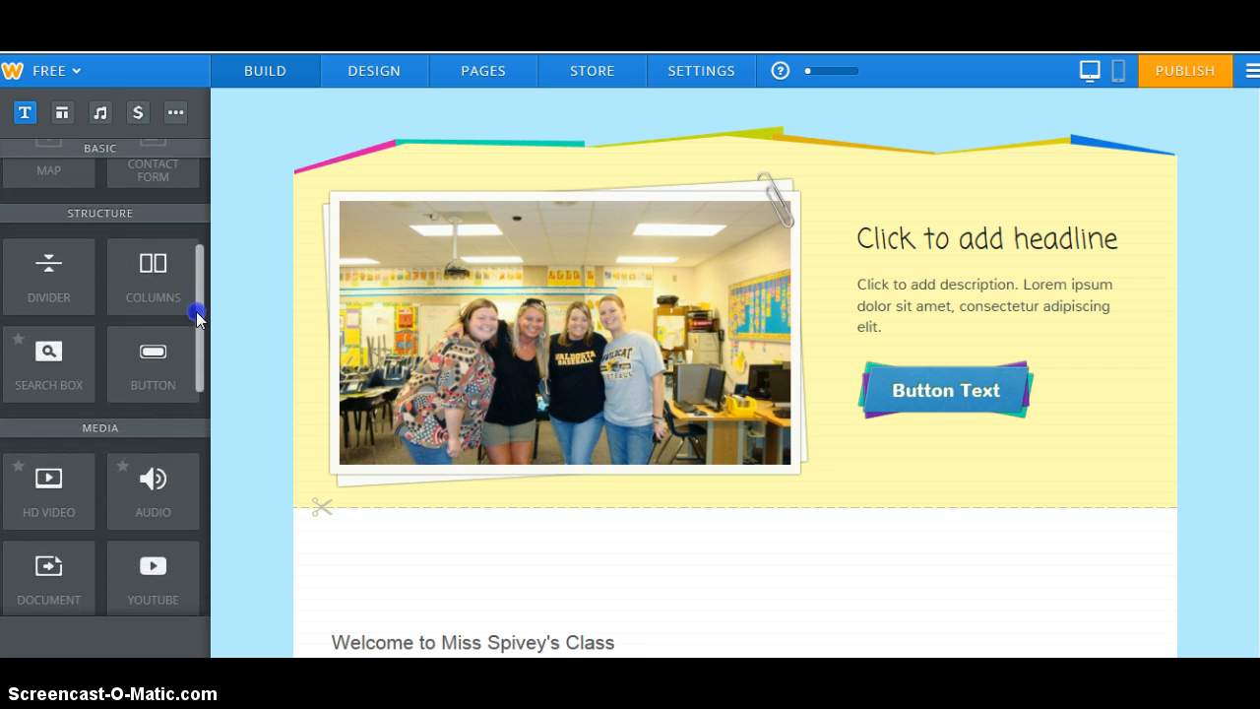
pyautogui.moveTo(148, 369); pyautogui.dragTo(902, 366)
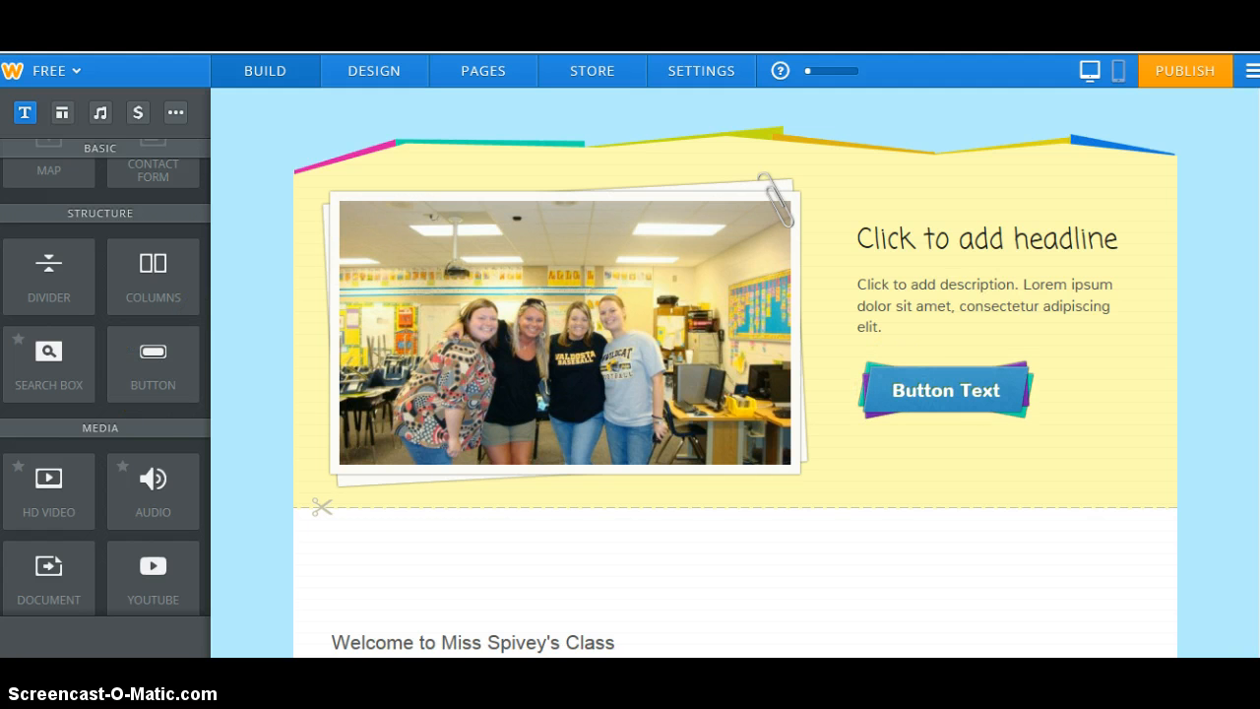
pyautogui.scroll(-3, 735, 380)
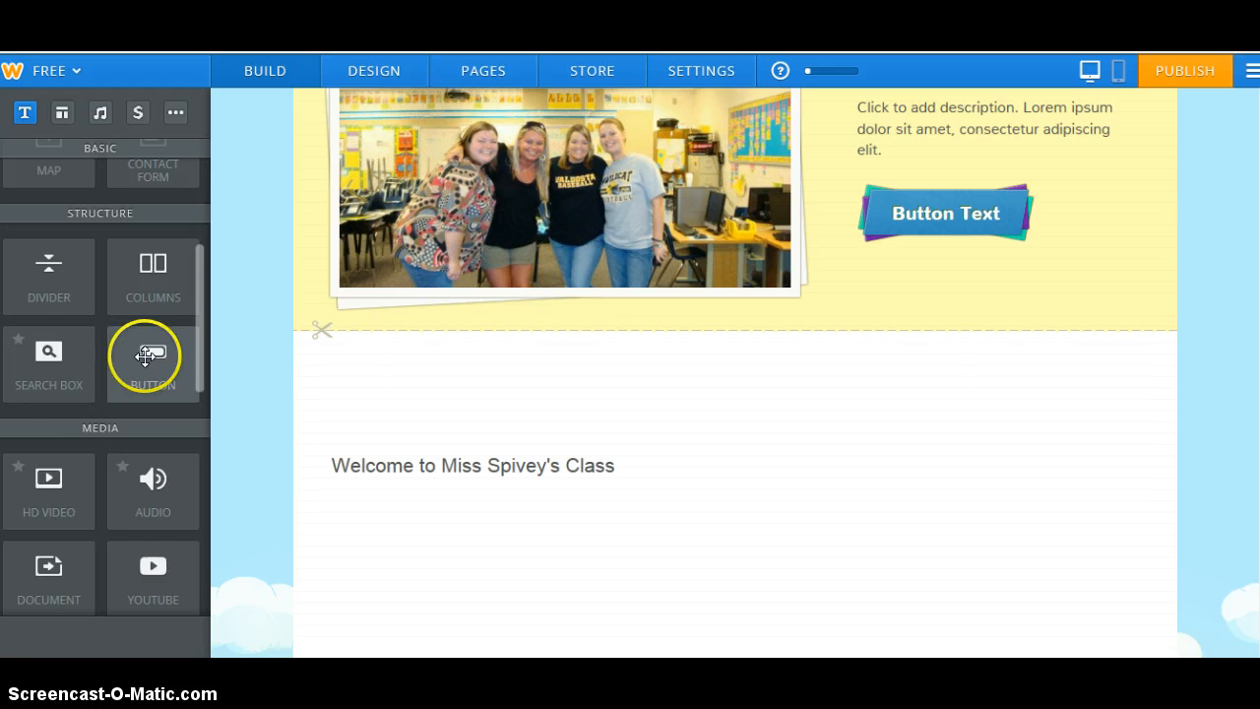
pyautogui.moveTo(144, 357); pyautogui.dragTo(389, 566)
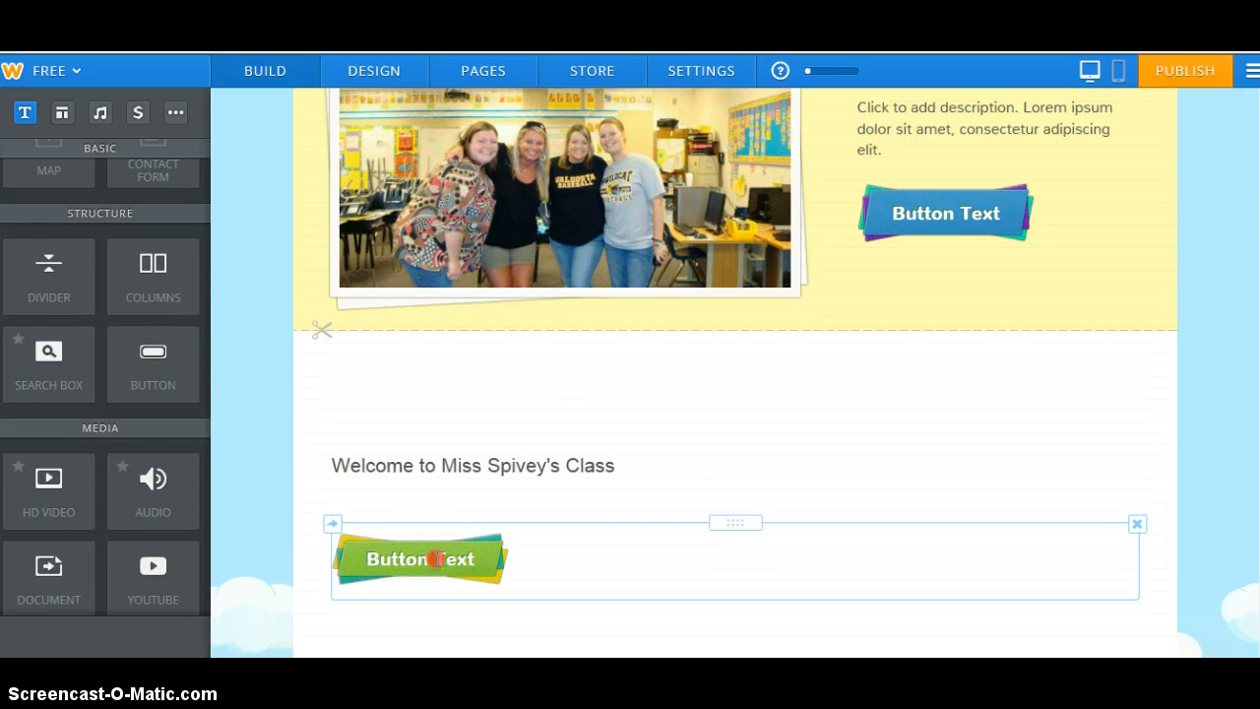
# Relabel the new button from 'Button Text' to 'more pics'
pyautogui.doubleClick(438, 559)
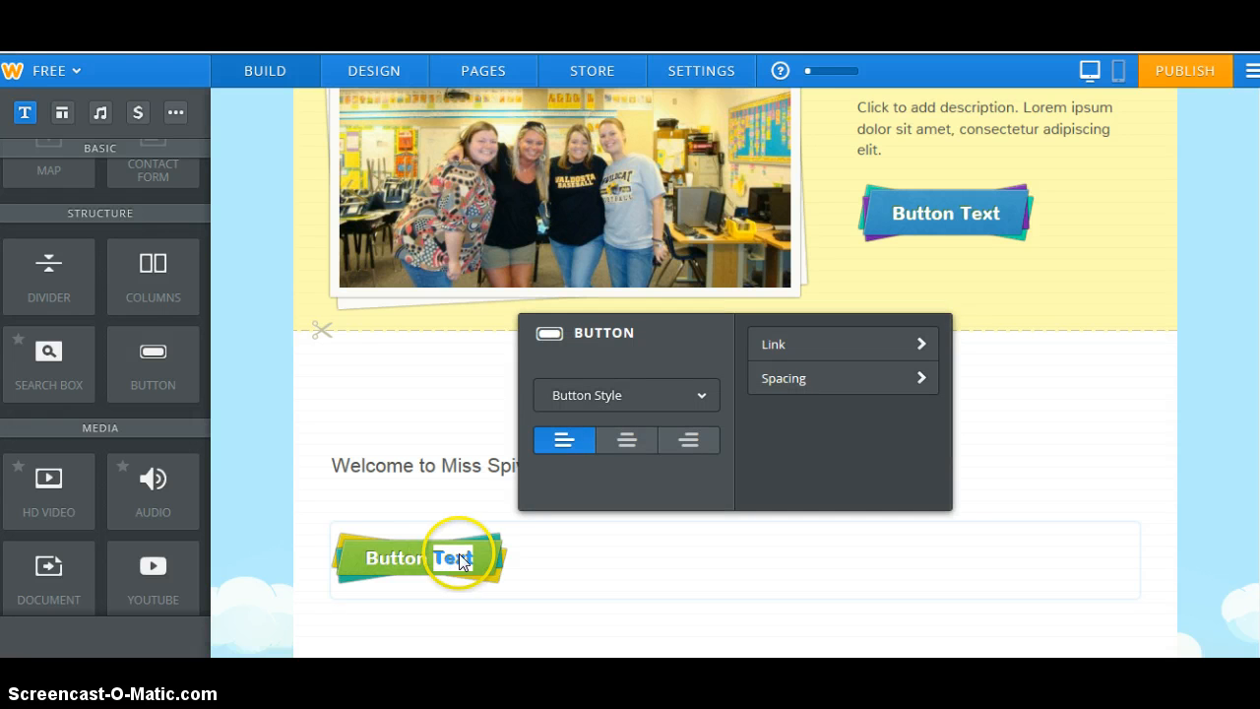
pyautogui.doubleClick(465, 557)
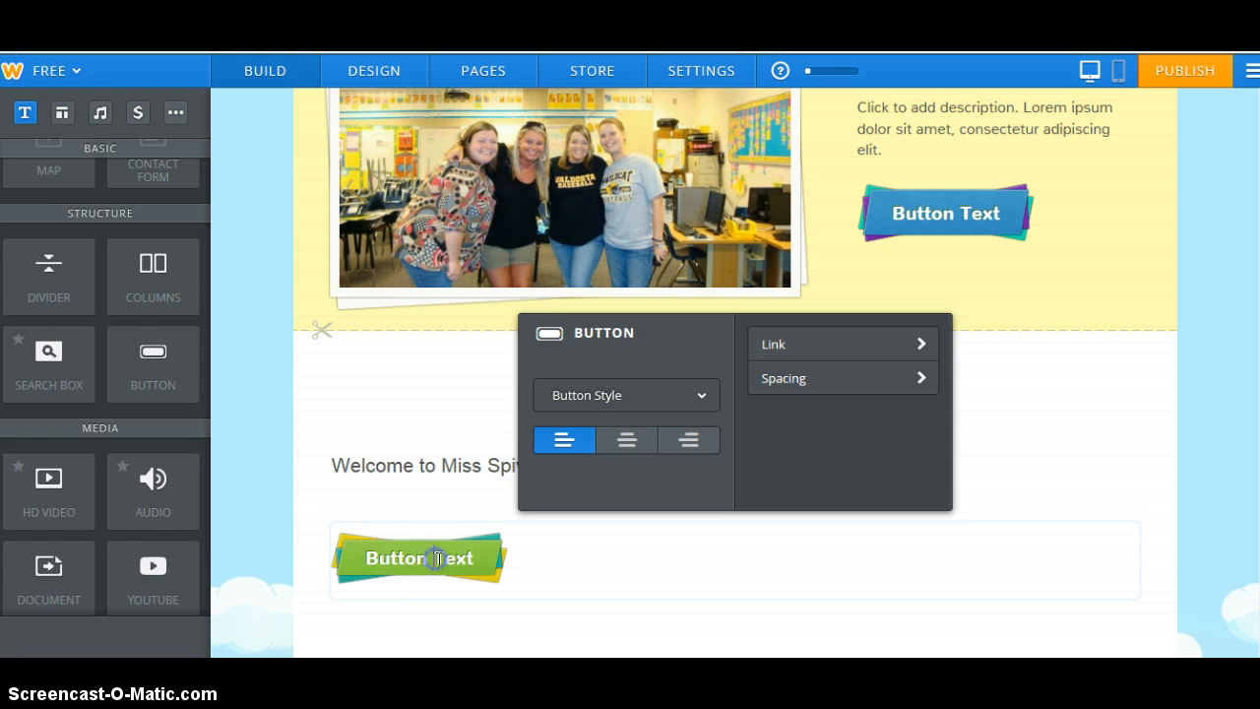
pyautogui.click(472, 559)
pyautogui.press('BackSpace')
pyautogui.press('BackSpace')
pyautogui.press('BackSpace')
pyautogui.press('BackSpace')
pyautogui.press('BackSpace')
pyautogui.press('BackSpace')
pyautogui.press('BackSpace')
pyautogui.press('BackSpace')
pyautogui.press('BackSpace')
pyautogui.press('BackSpace')
pyautogui.press('BackSpace')
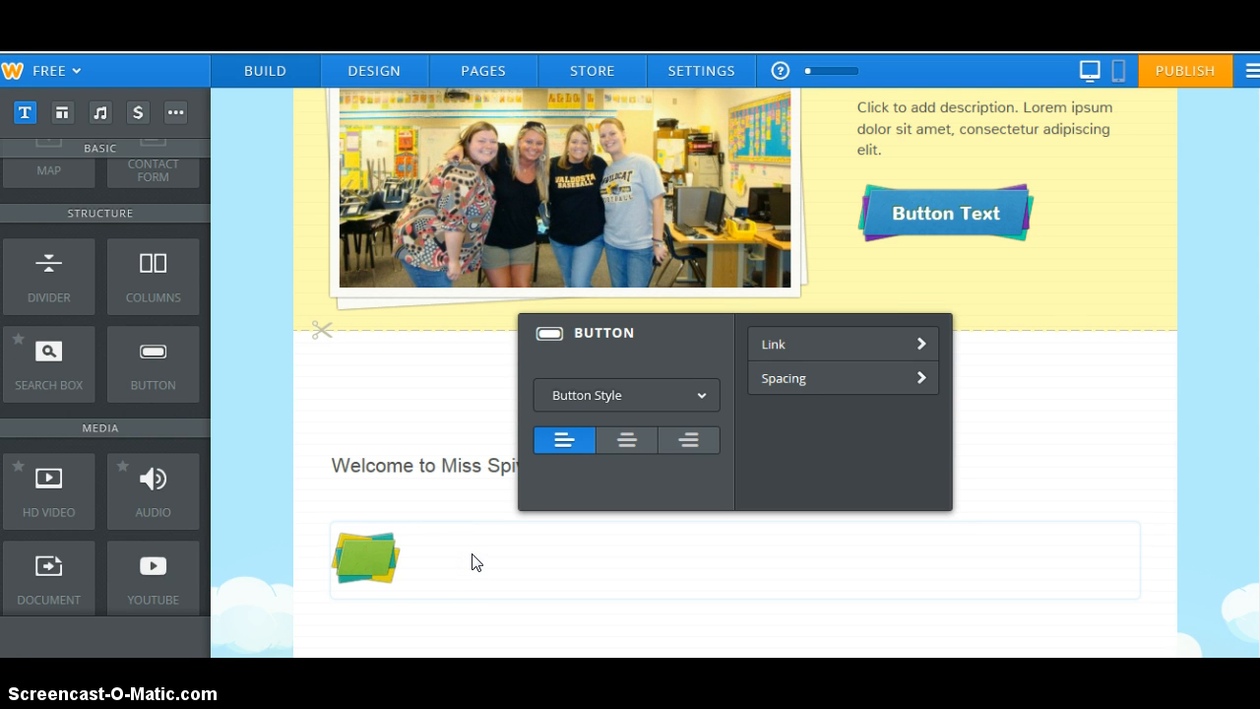
pyautogui.write('more pics')
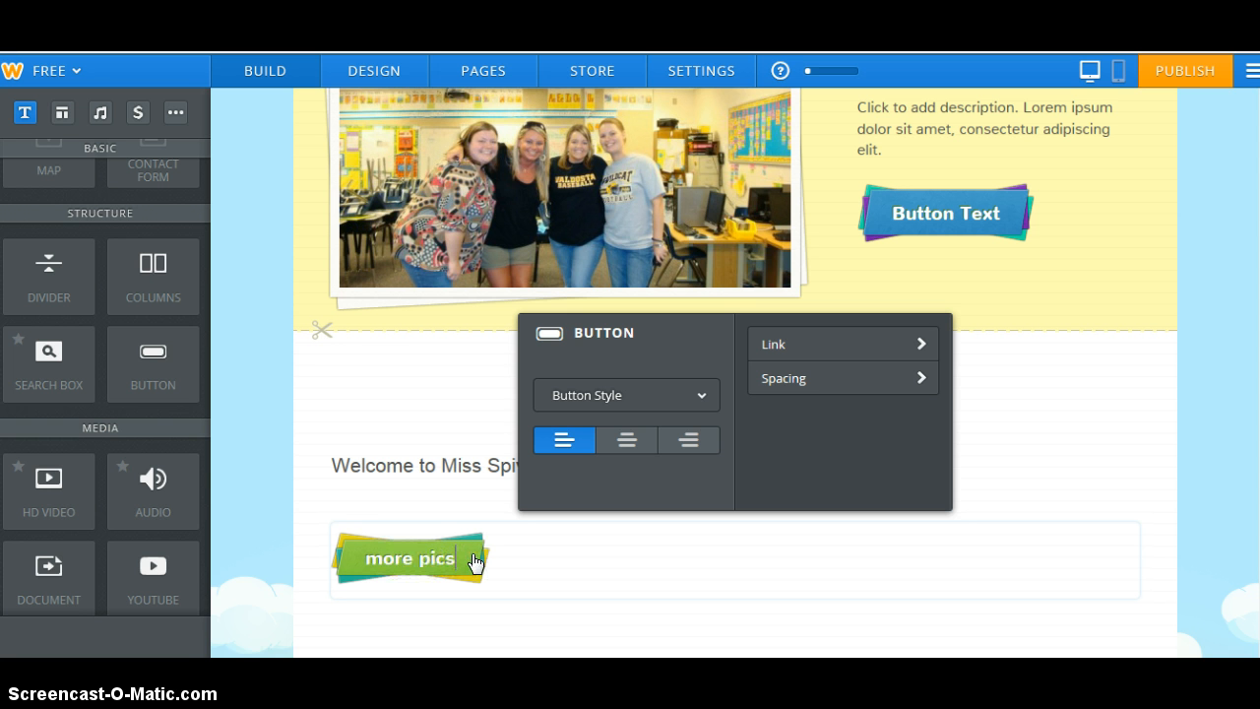
# Set the button's link to open in a new window and close its settings
pyautogui.click(360, 496)
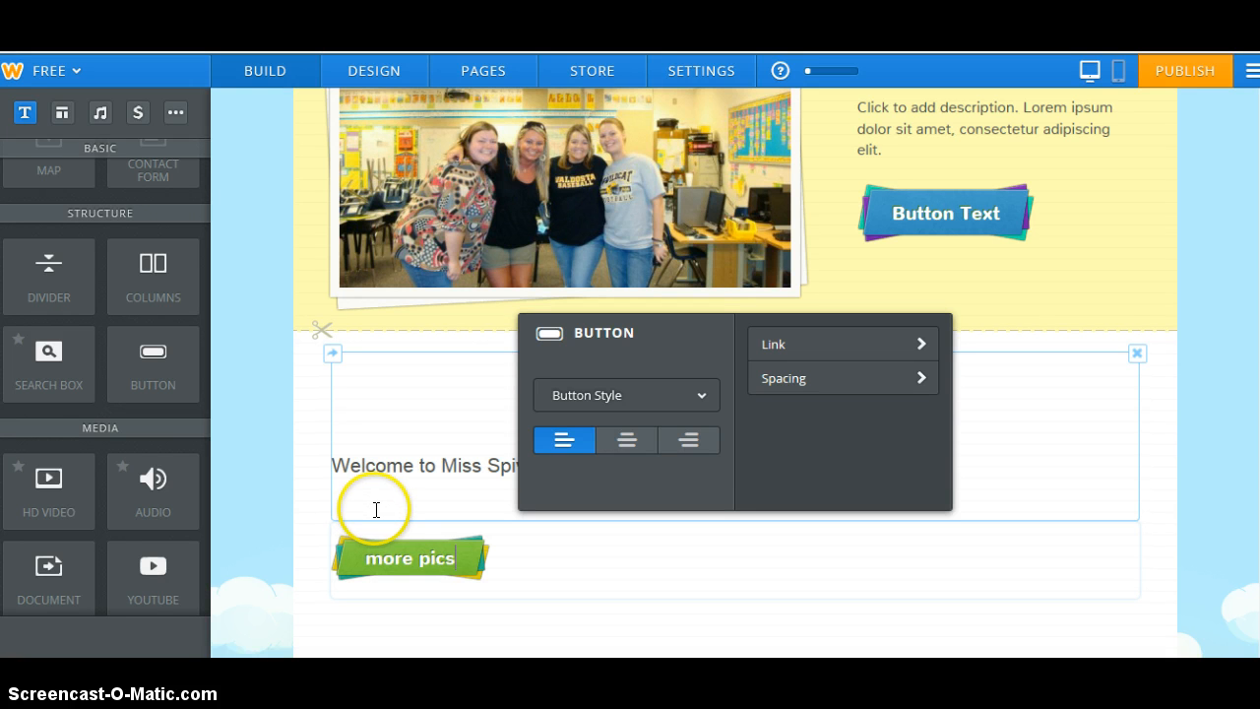
pyautogui.click(795, 342)
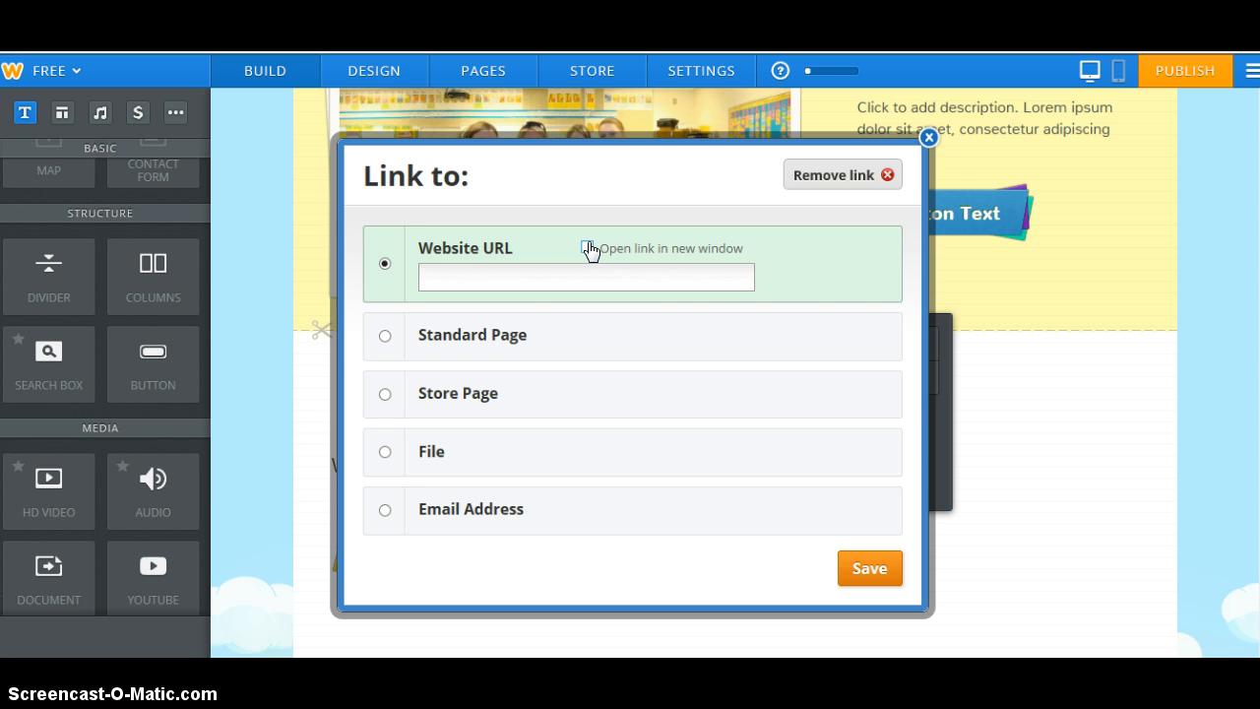
pyautogui.click(587, 248)
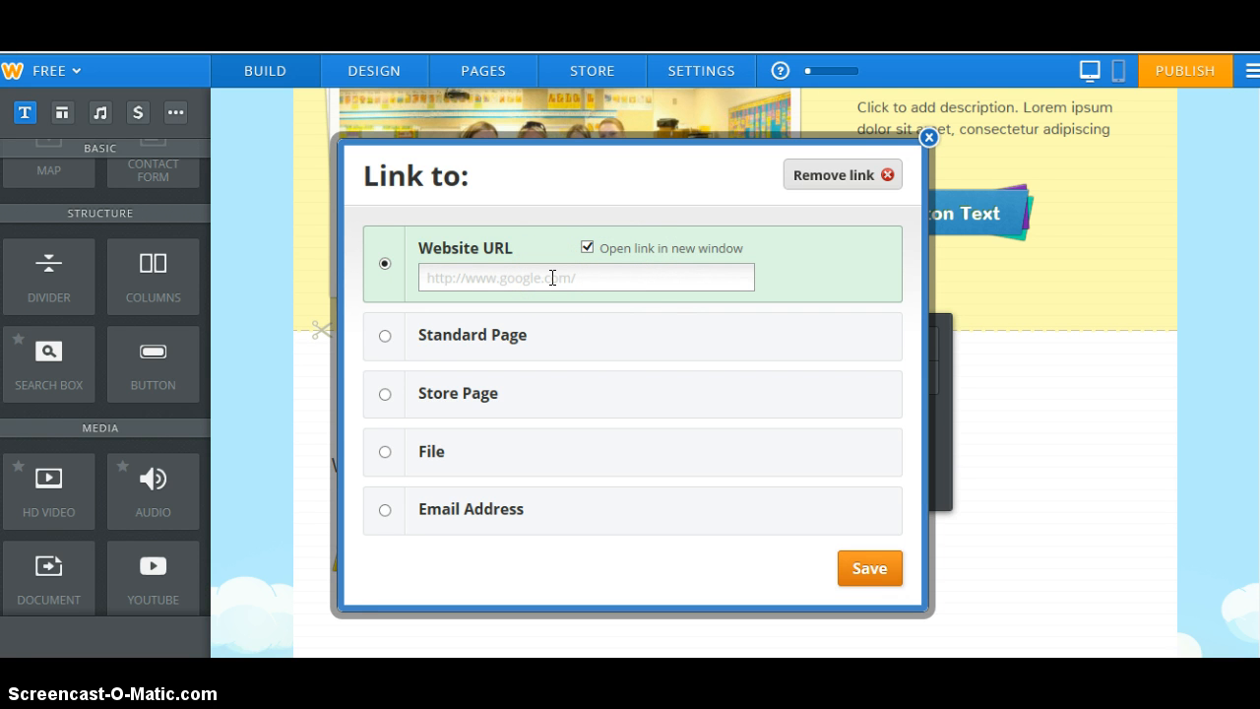
pyautogui.click(926, 137)
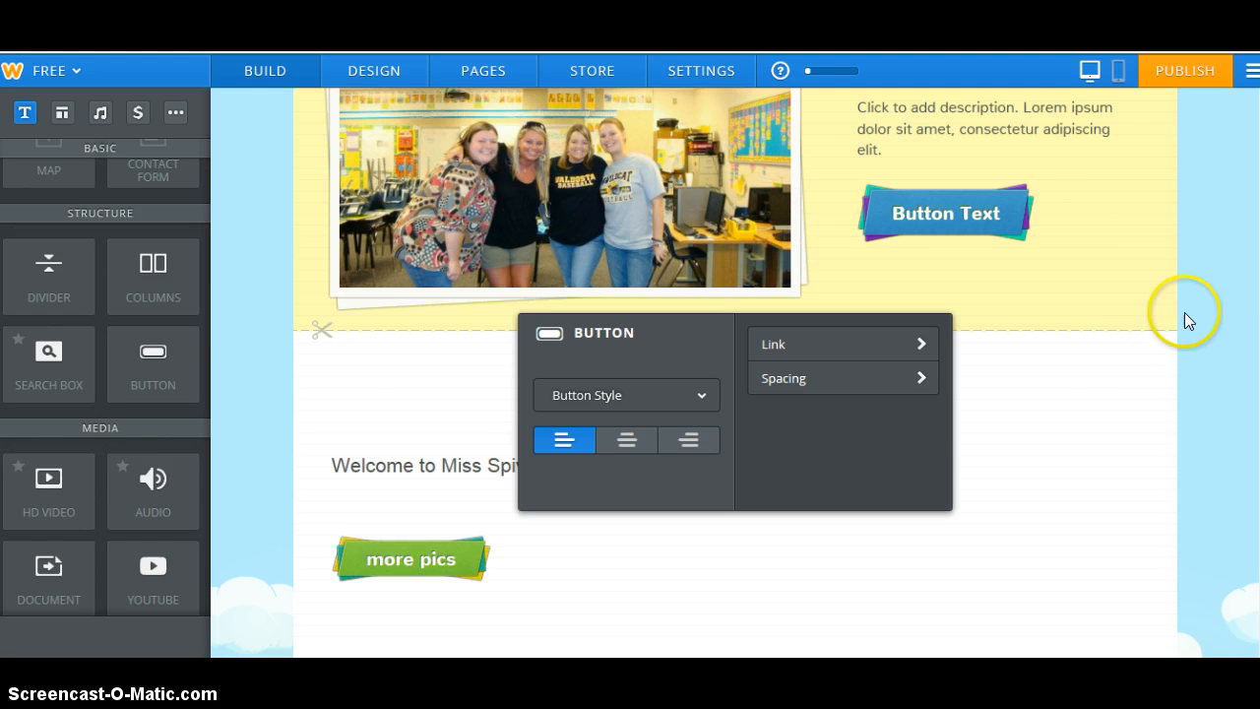
pyautogui.click(1105, 410)
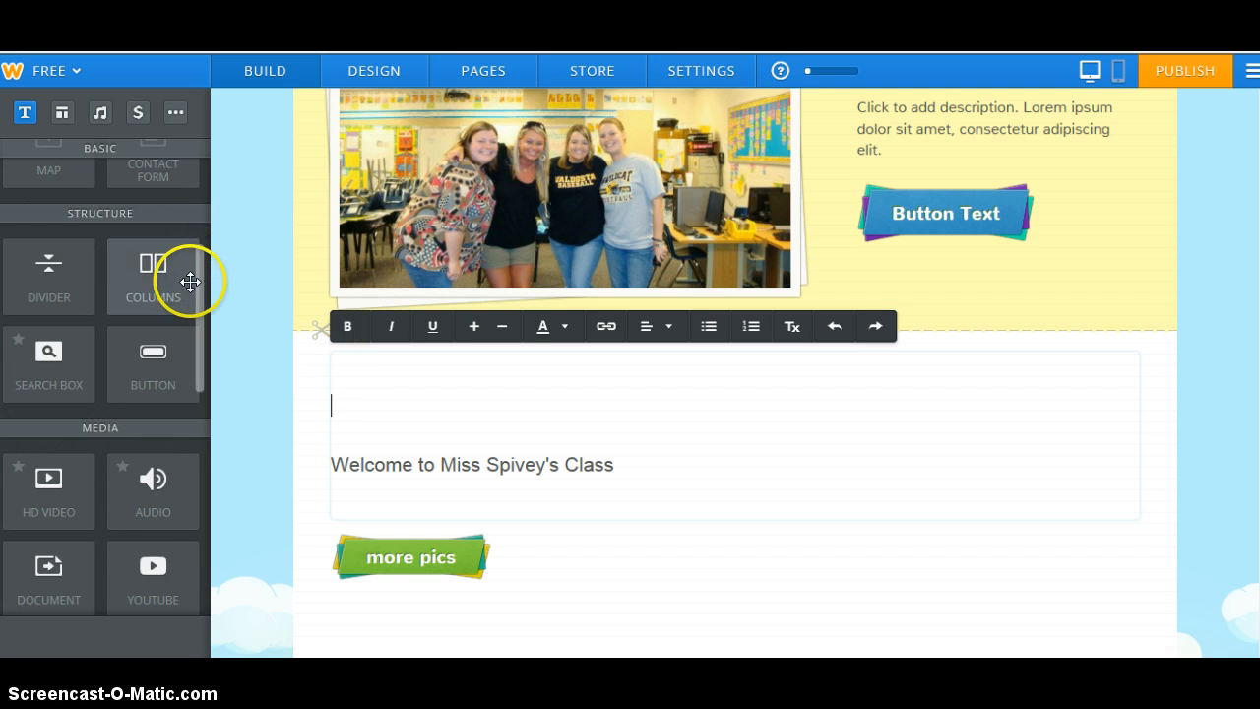
# Drag an Embed Code element onto the page beneath the more pics button
pyautogui.moveTo(196, 305); pyautogui.dragTo(198, 462)
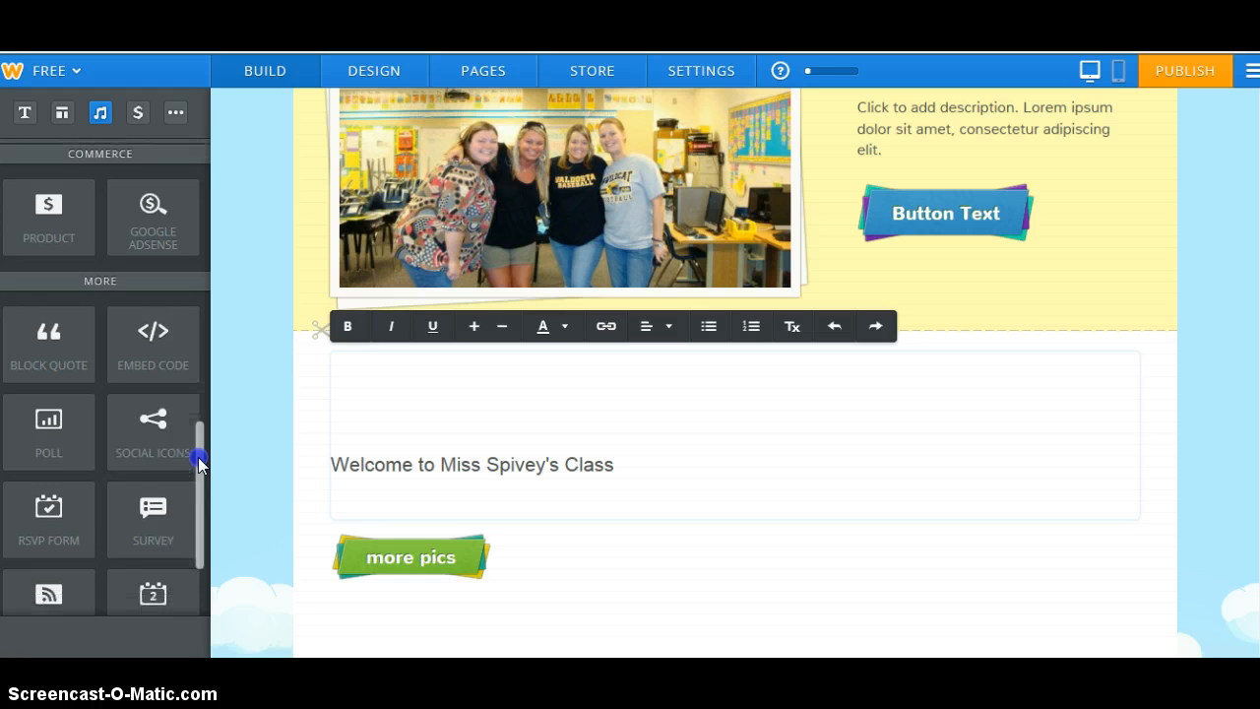
pyautogui.click(149, 342)
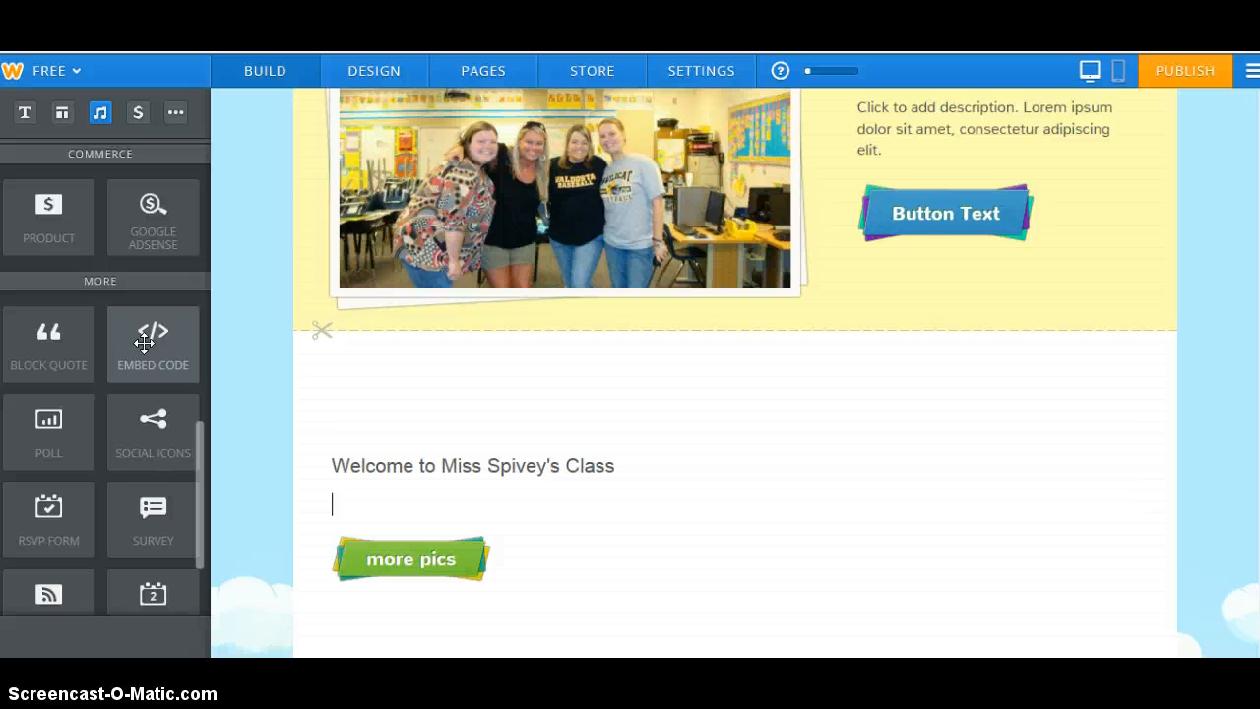
pyautogui.moveTo(143, 341); pyautogui.dragTo(383, 518)
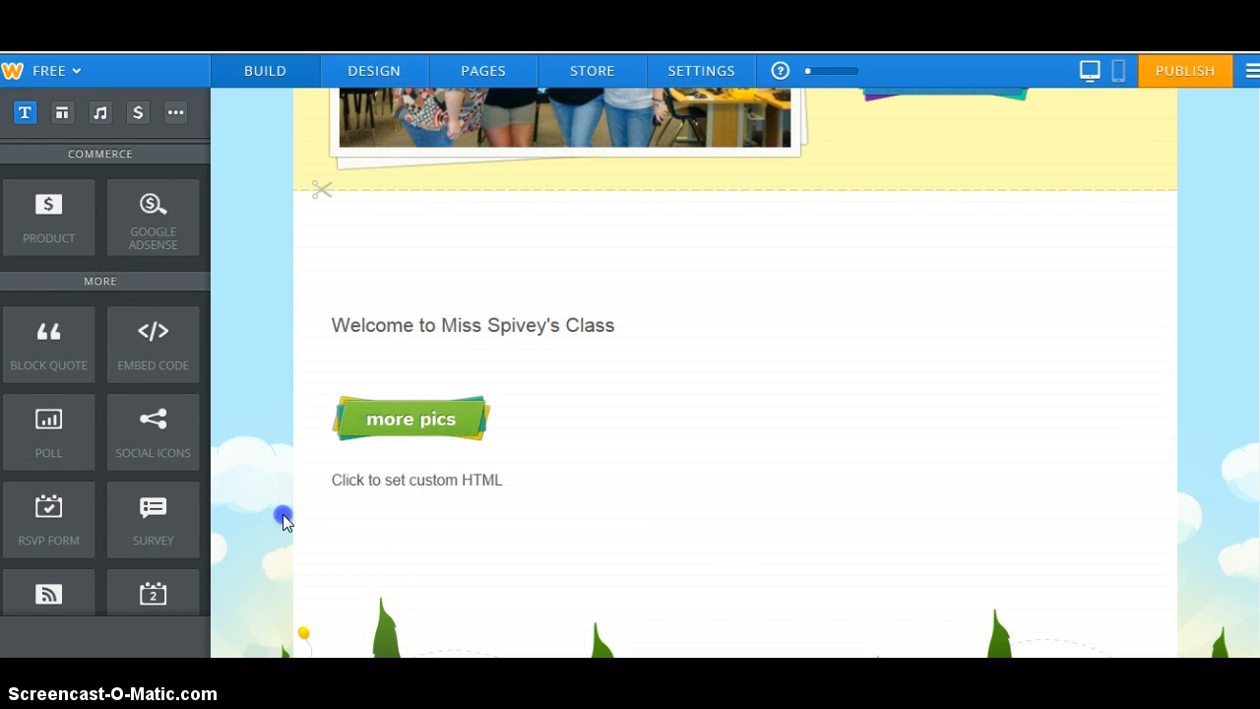
# Replace the embed block's placeholder with the pasted Blendspace iframe code for the Prezi lesson
pyautogui.click(351, 480)
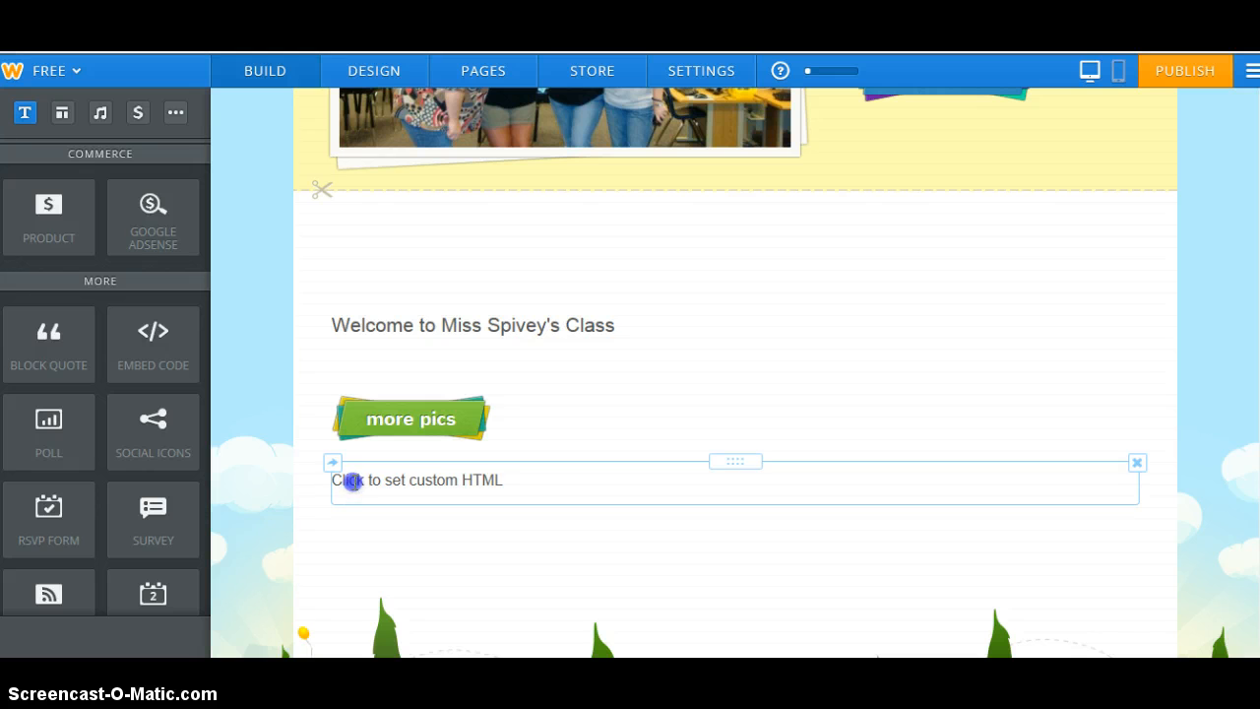
pyautogui.click(499, 478)
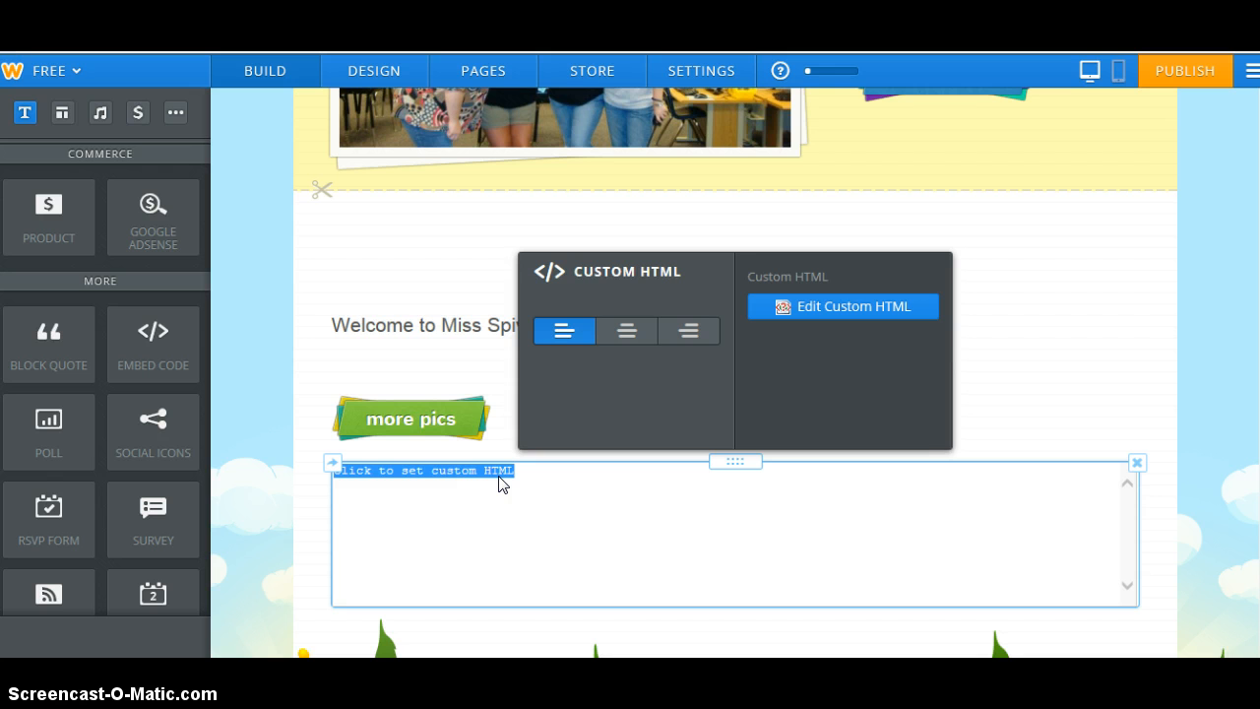
pyautogui.press('BackSpace')
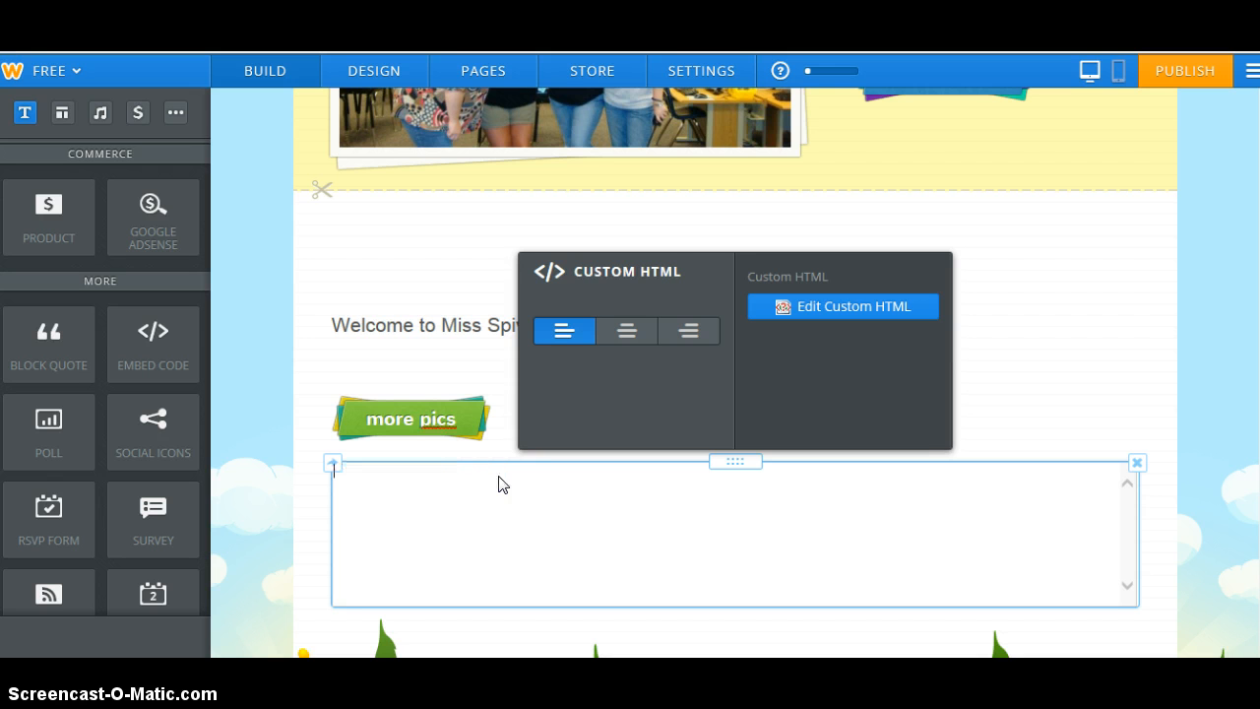
pyautogui.rightClick(499, 478)
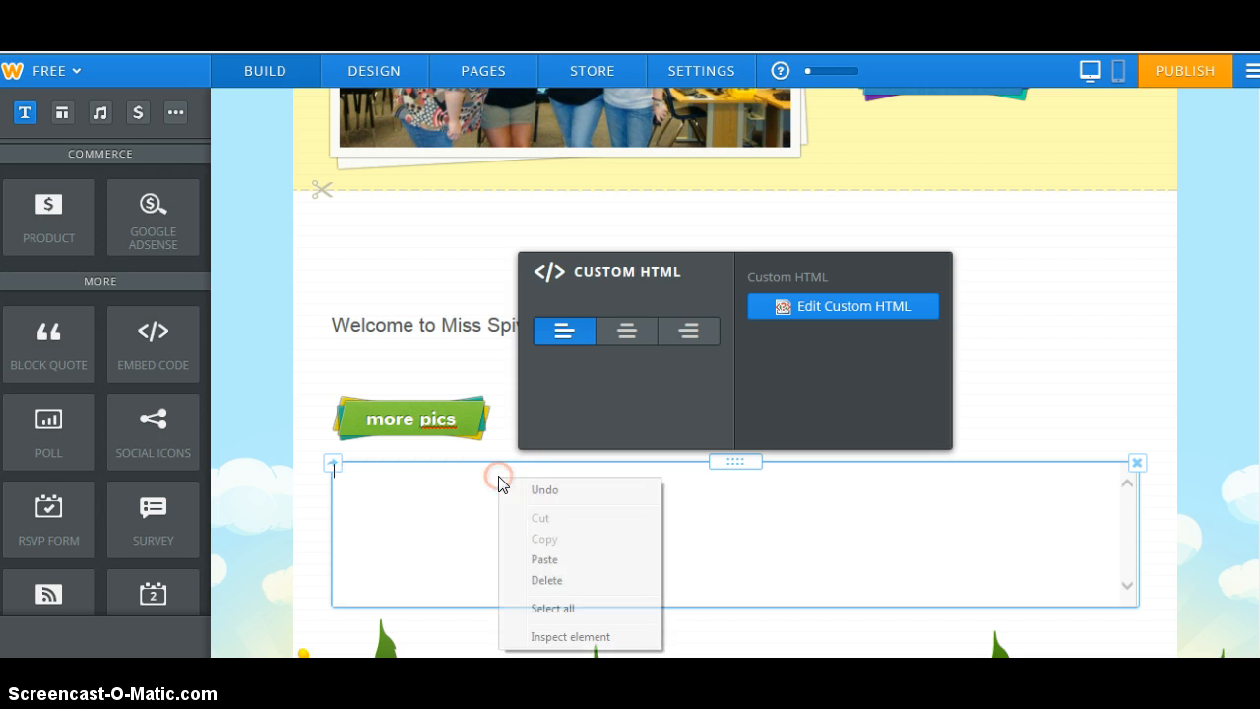
pyautogui.click(525, 557)
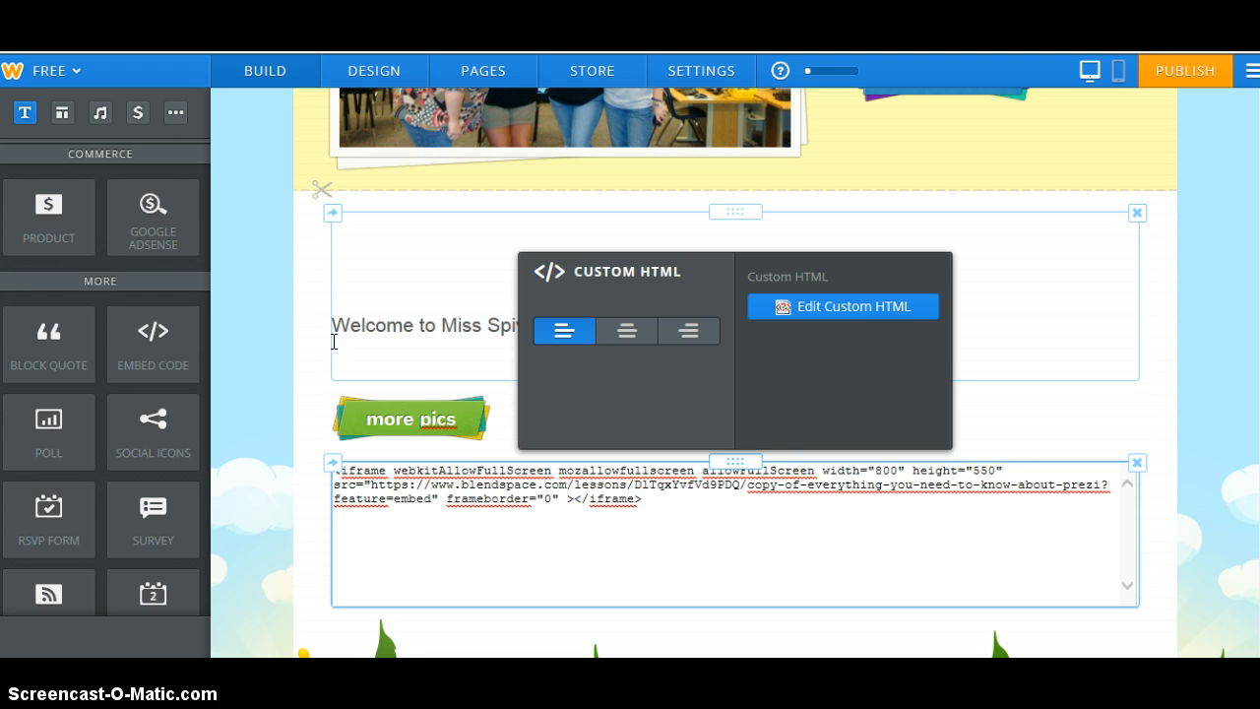
pyautogui.click(289, 473)
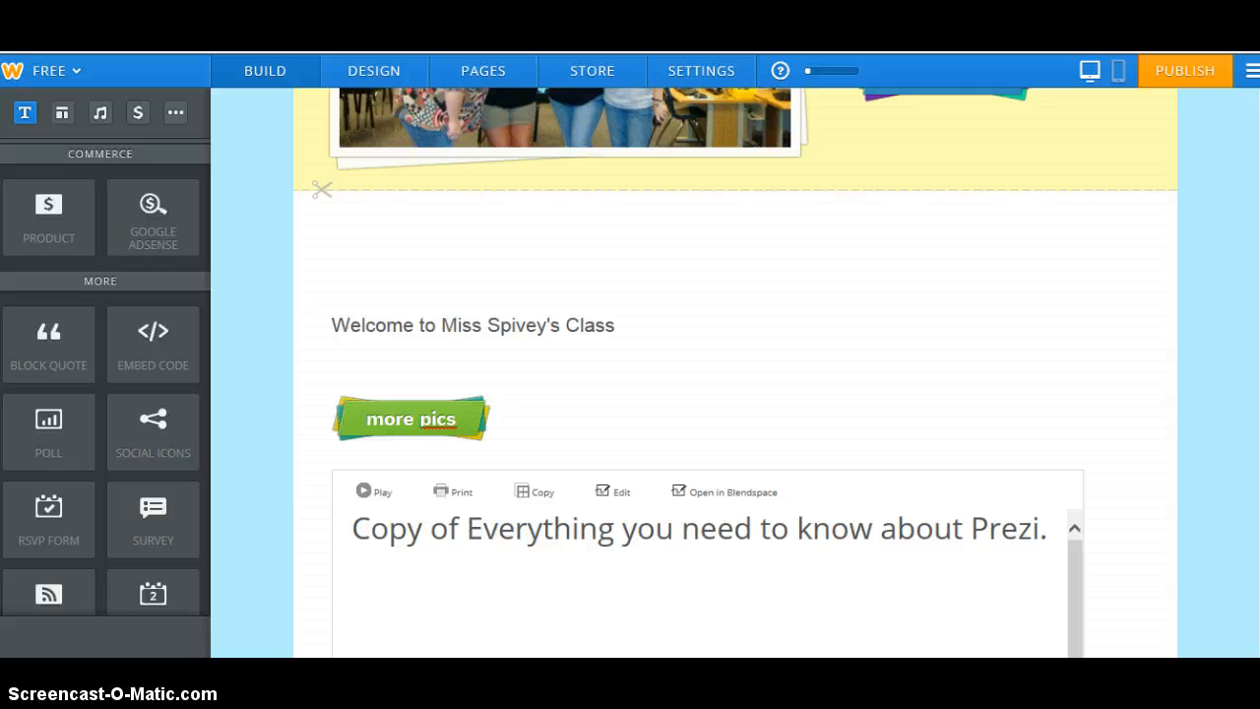
pyautogui.scroll(-3, 734, 394)
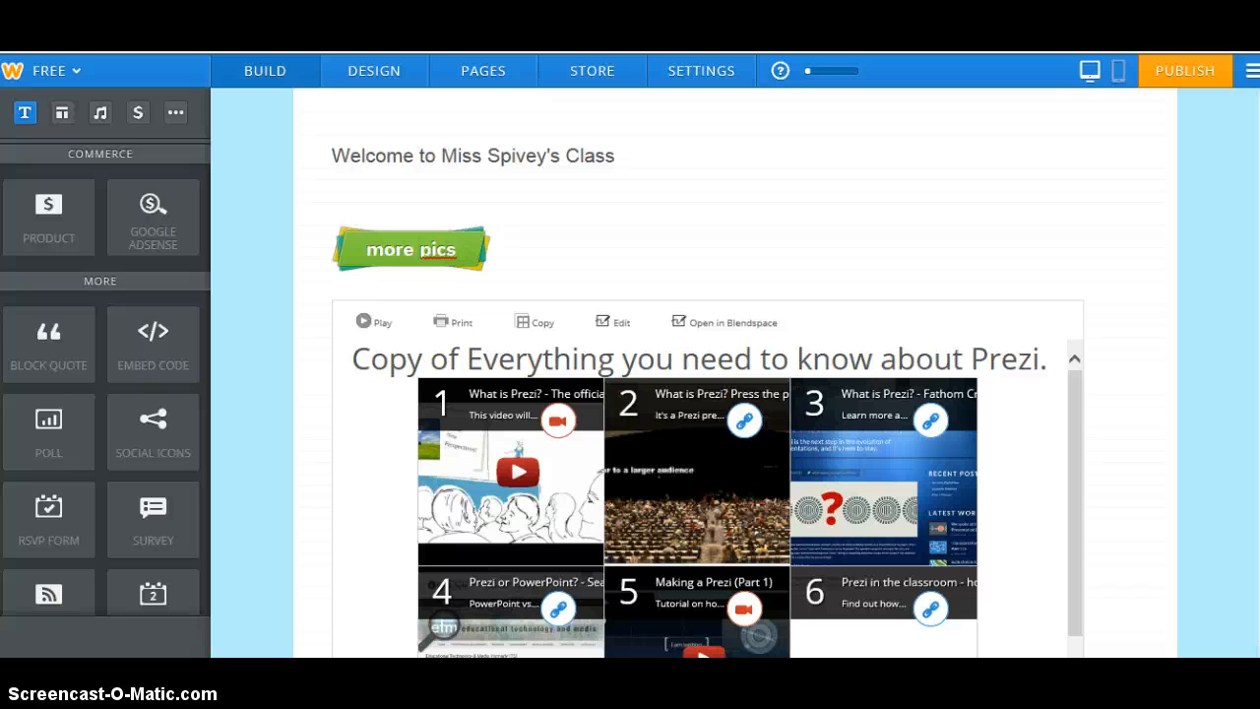
pyautogui.scroll(-2, 735, 393)
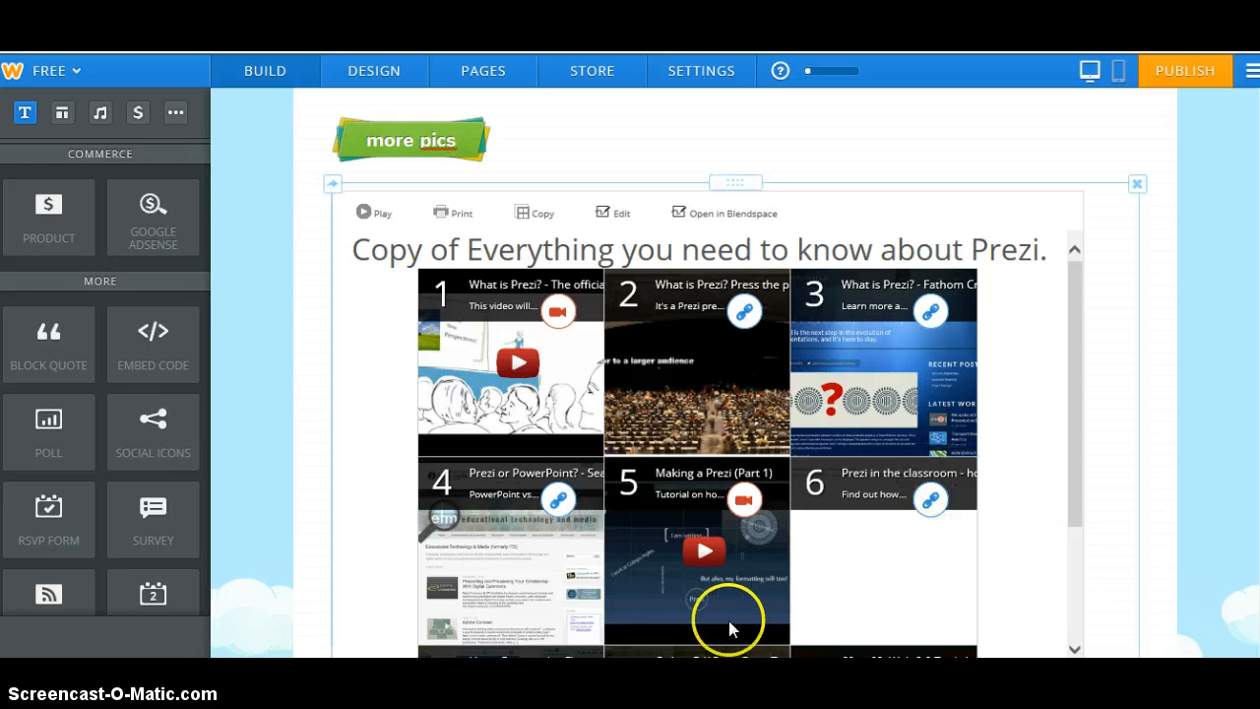
pyautogui.scroll(10, 105, 374)
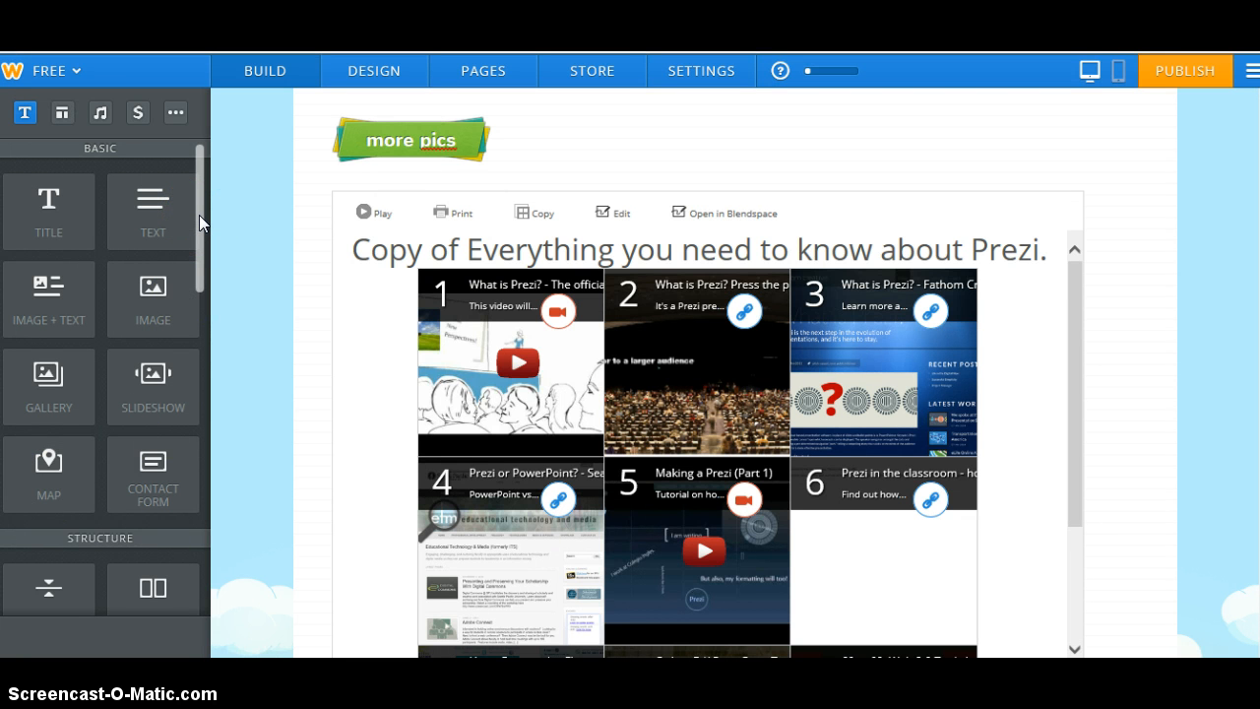
pyautogui.moveTo(199, 214); pyautogui.dragTo(203, 417)
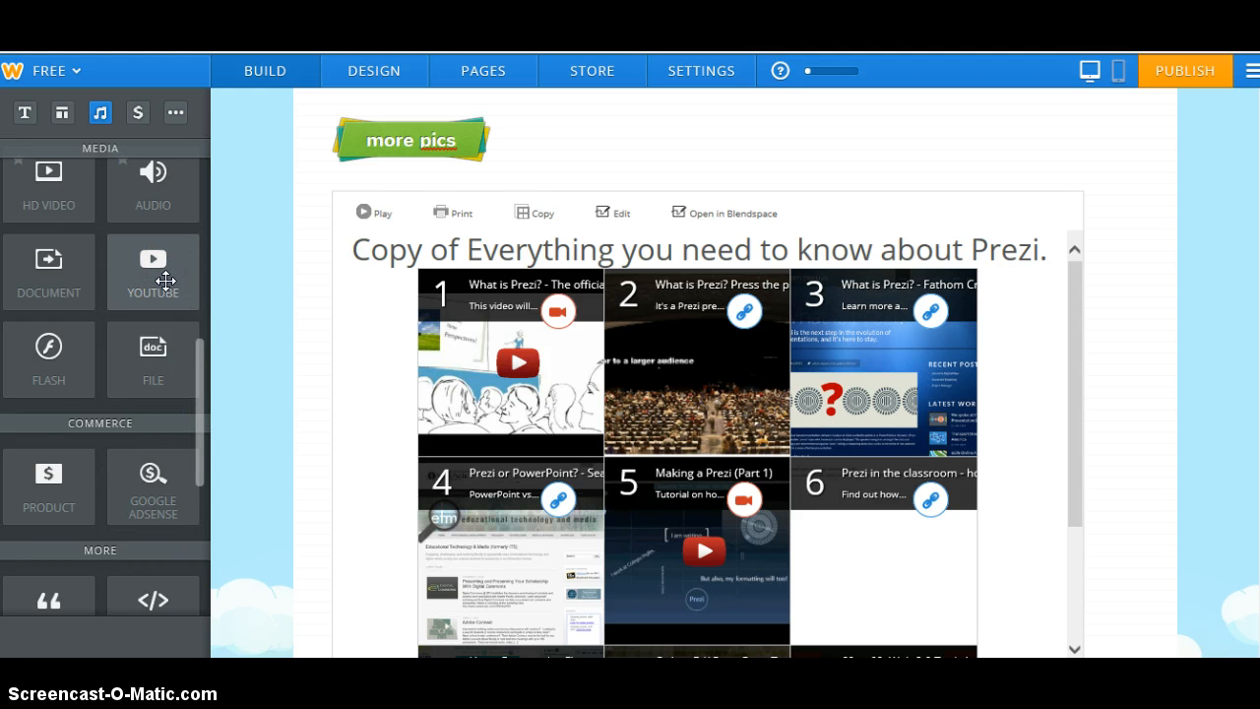
pyautogui.moveTo(165, 281); pyautogui.dragTo(133, 322)
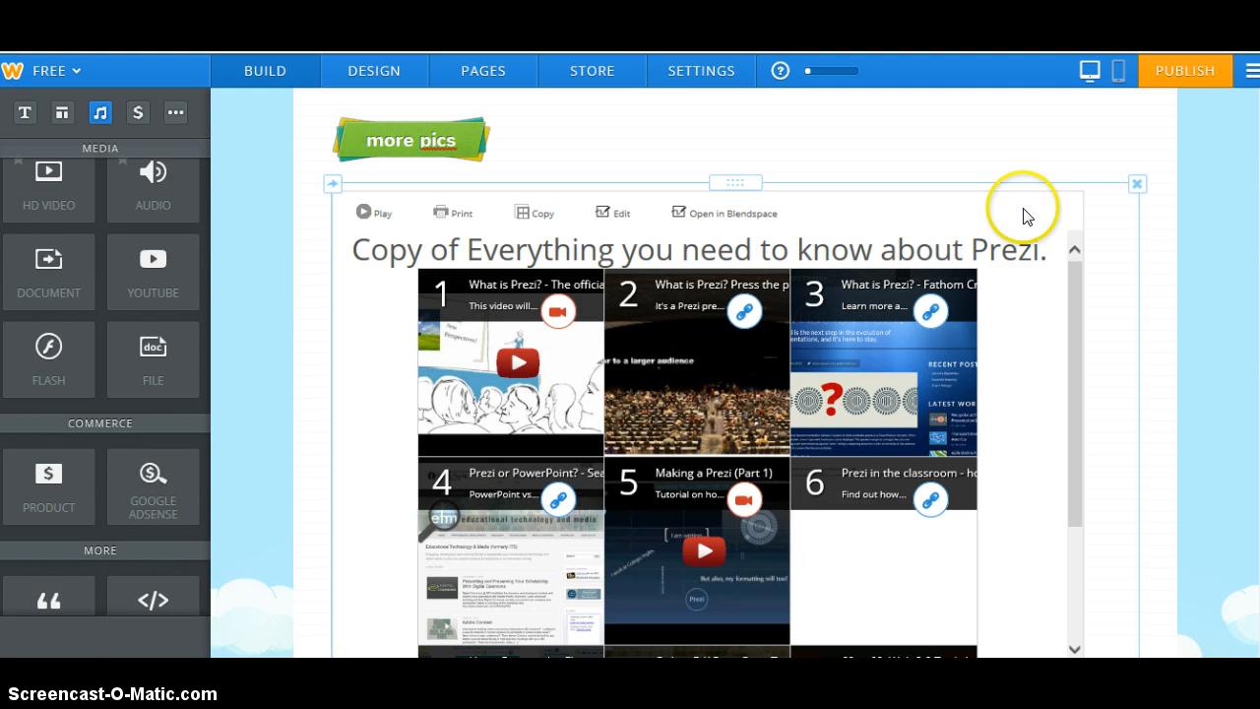
pyautogui.scroll(10, 735, 375)
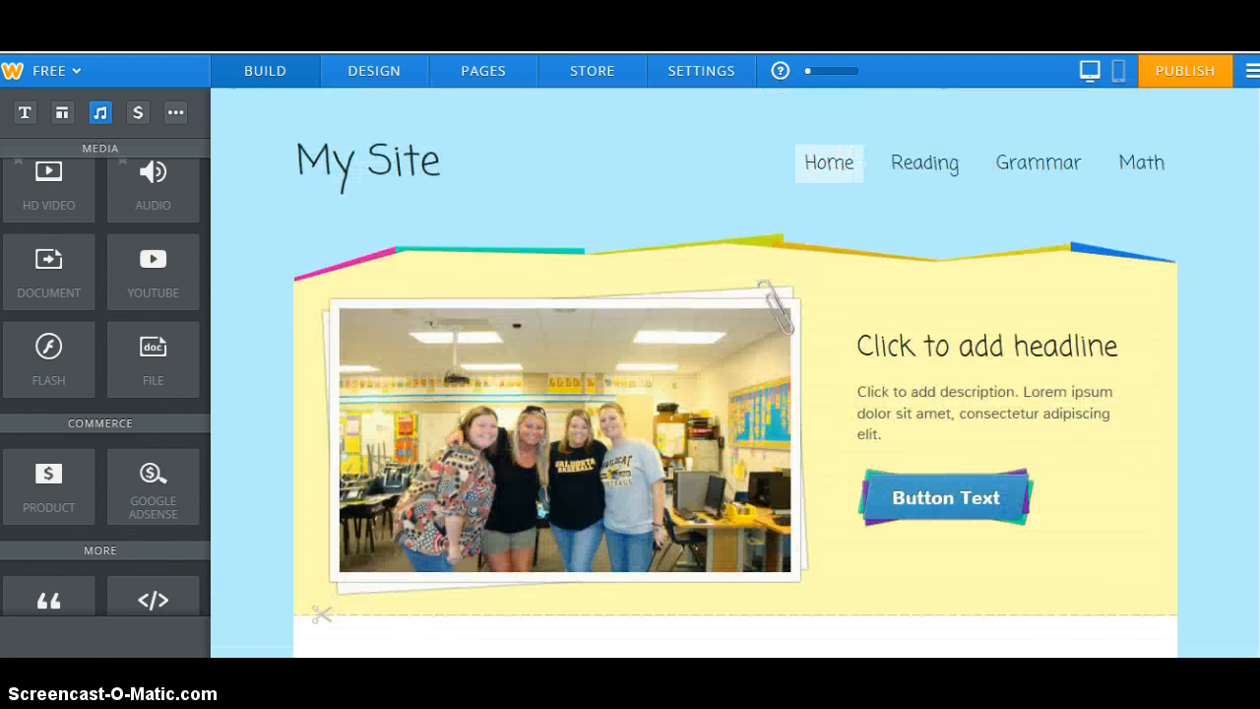
# Go through Reading to the Grammar page in the site's navigation bar
pyautogui.click(942, 157)
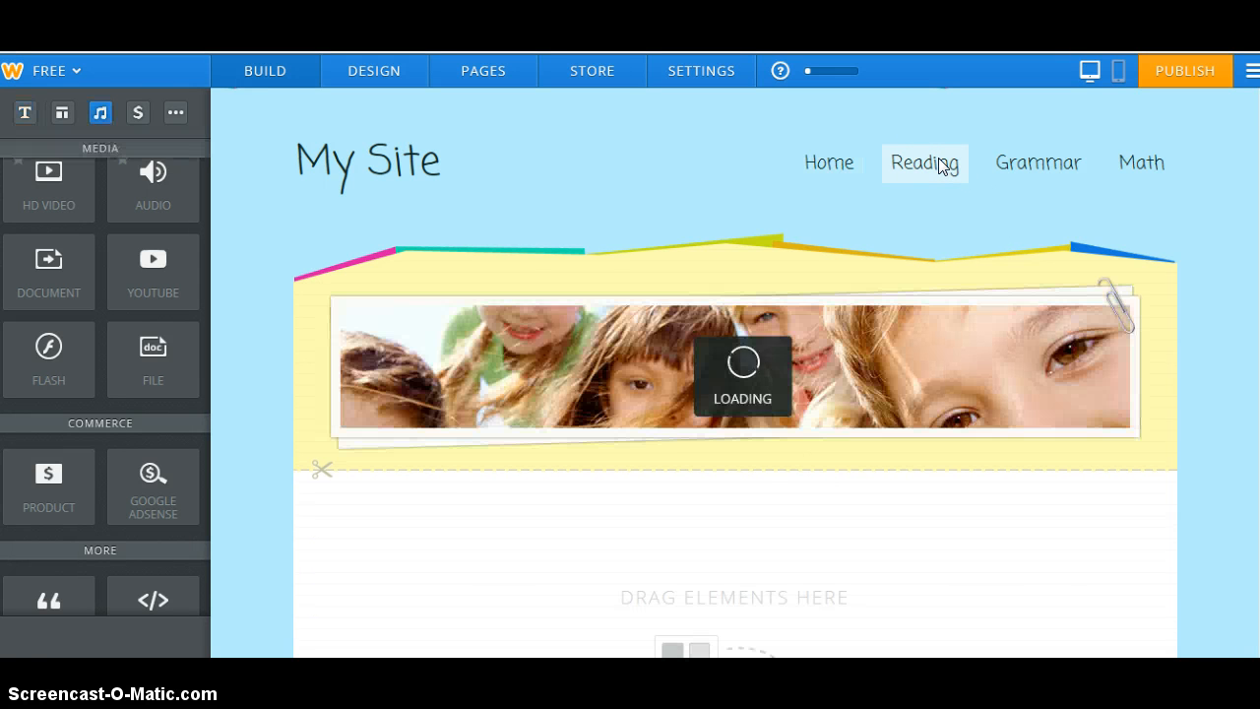
pyautogui.click(1021, 165)
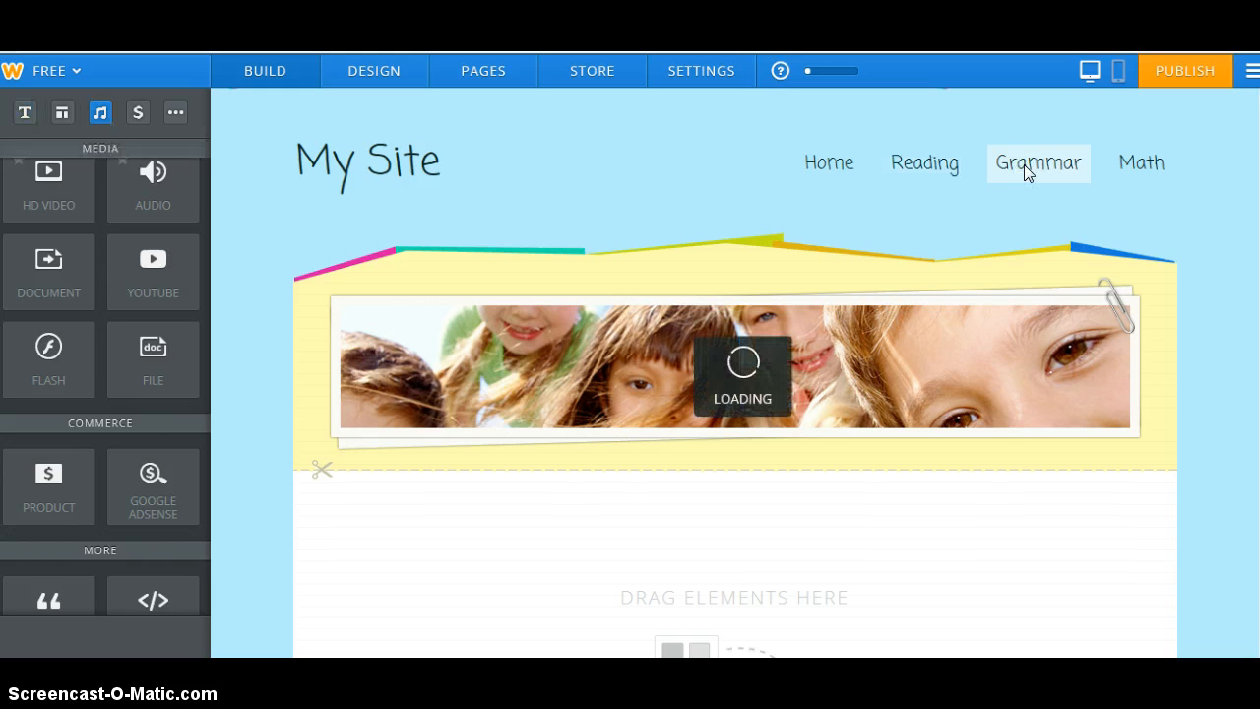
pyautogui.click(932, 178)
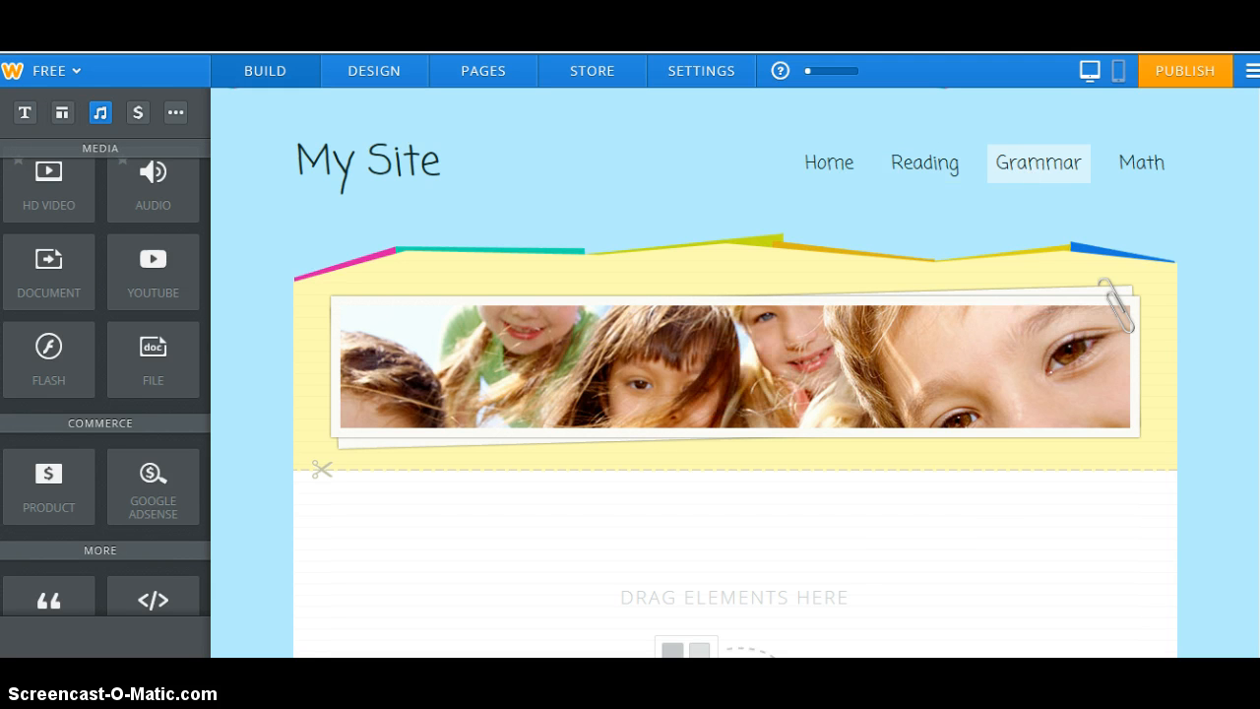
pyautogui.click(317, 476)
pyautogui.moveTo(559, 357)
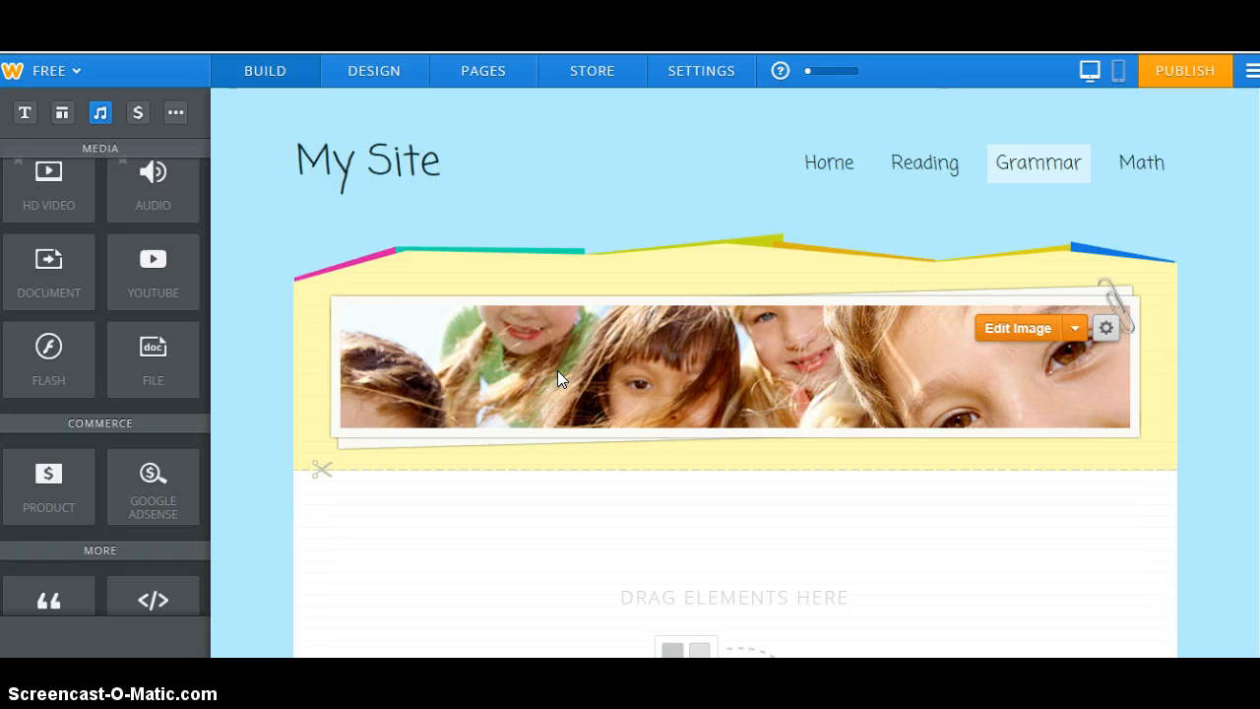
# Publish the site to the free weebly.com subdomain and open the live site
pyautogui.click(1187, 79)
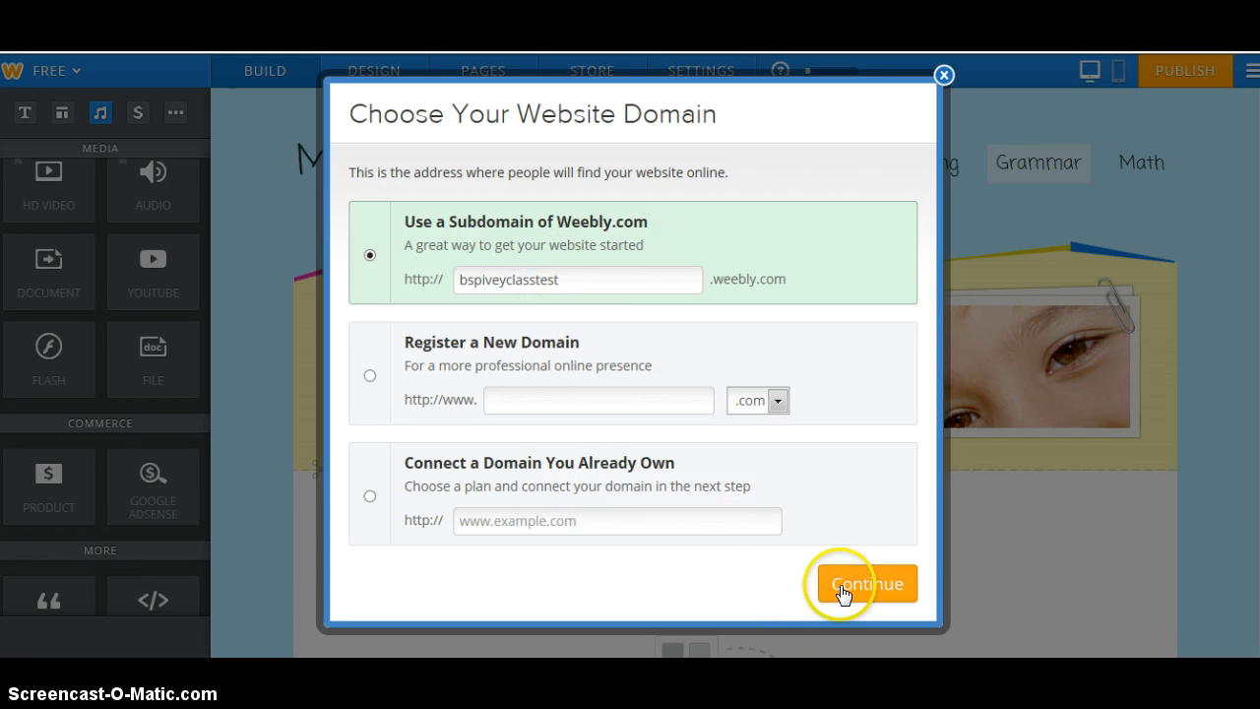
pyautogui.click(841, 590)
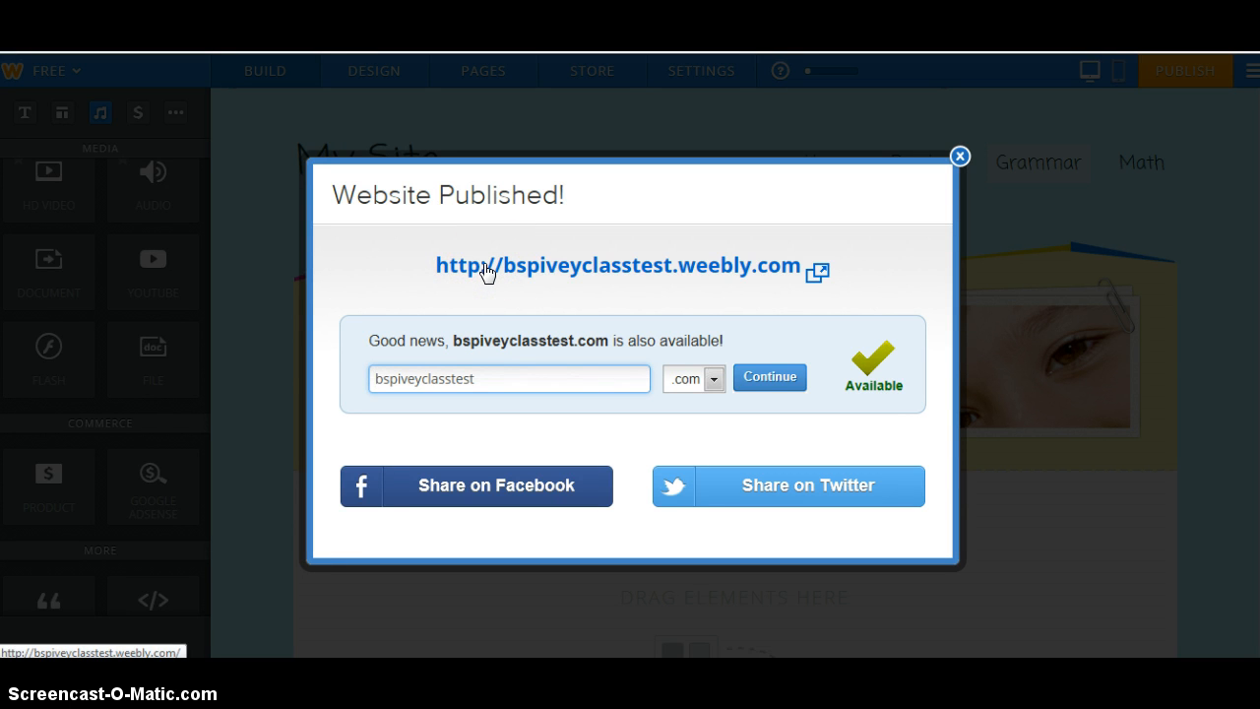
pyautogui.click(487, 268)
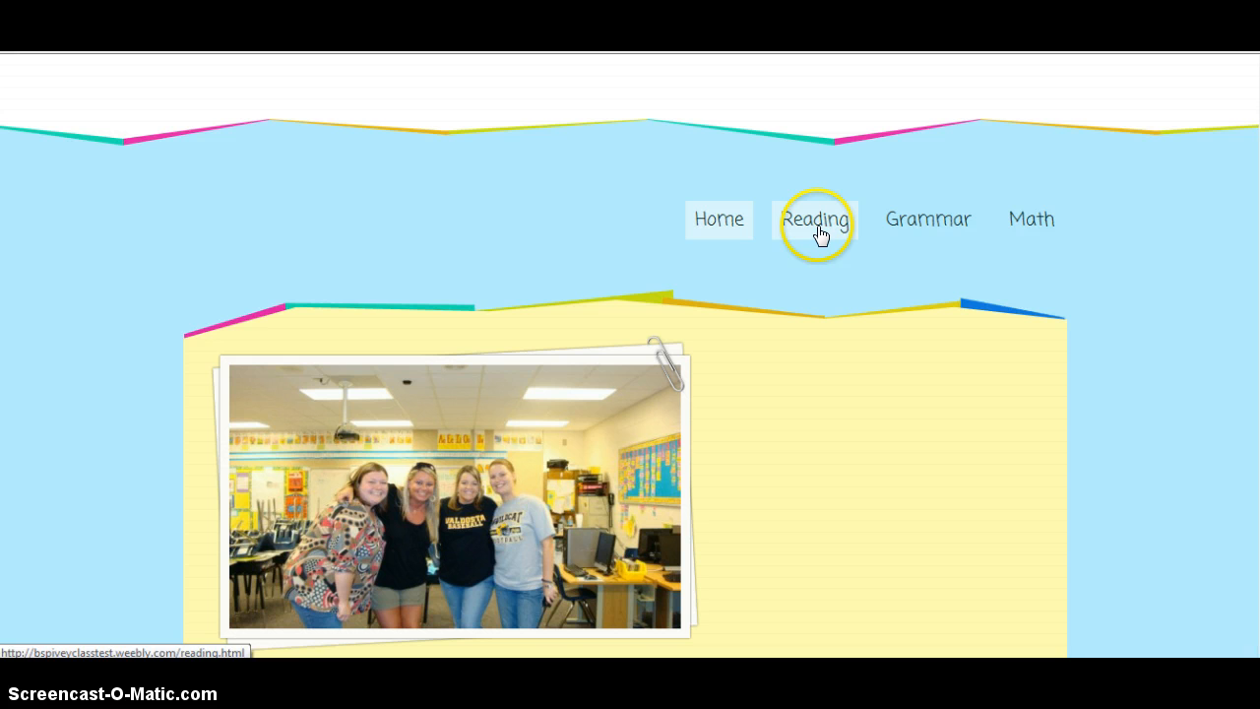
# Scroll the live home page to review the Welcome text, more pics button and Prezi lesson
pyautogui.scroll(-6, 625, 355)
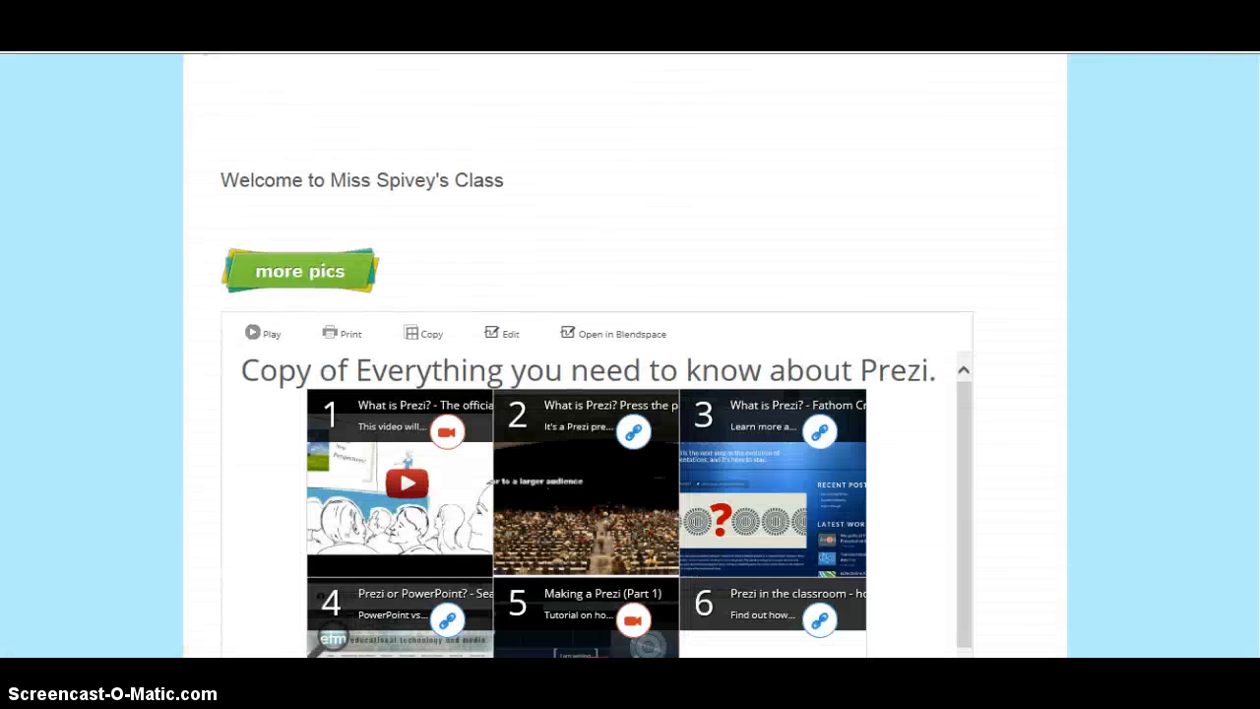
pyautogui.scroll(-2, 625, 354)
pyautogui.scroll(10, 842, 211)
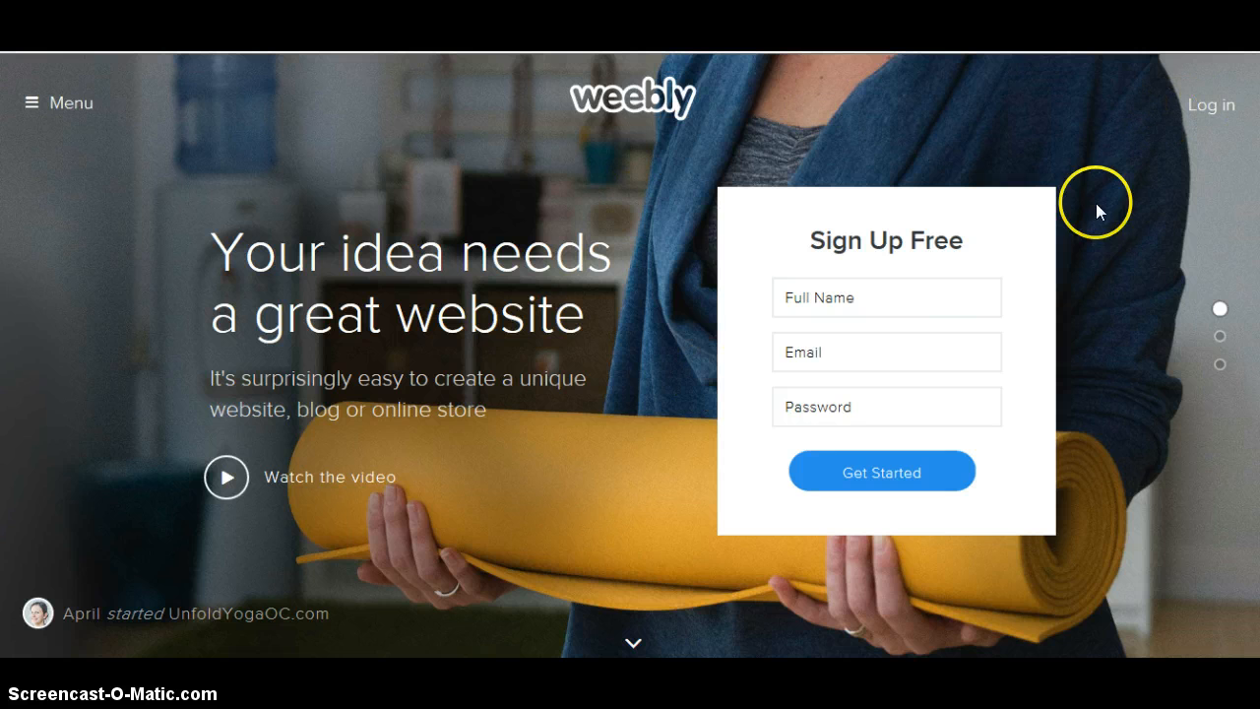
# Log in, dismiss the website categorization prompt, and scroll the My Sites list to My Site
pyautogui.click(1210, 105)
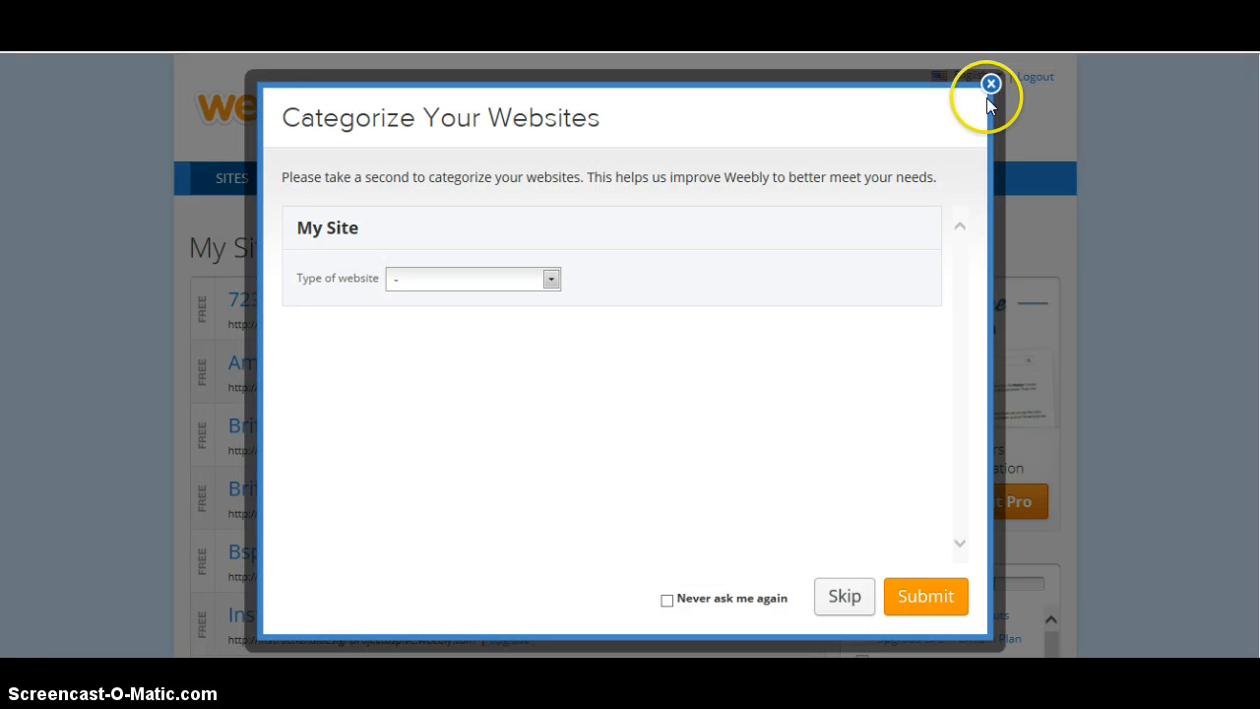
pyautogui.click(990, 85)
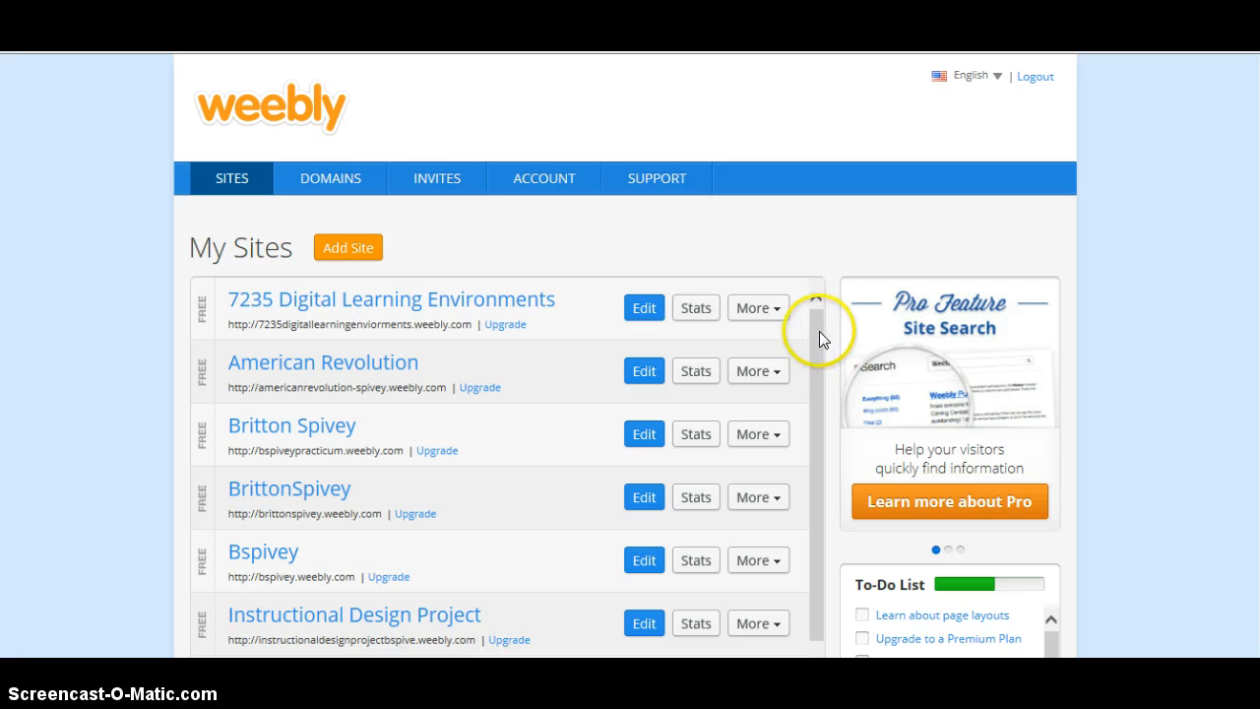
pyautogui.moveTo(818, 331); pyautogui.dragTo(810, 282)
pyautogui.scroll(-3, 344, 374)
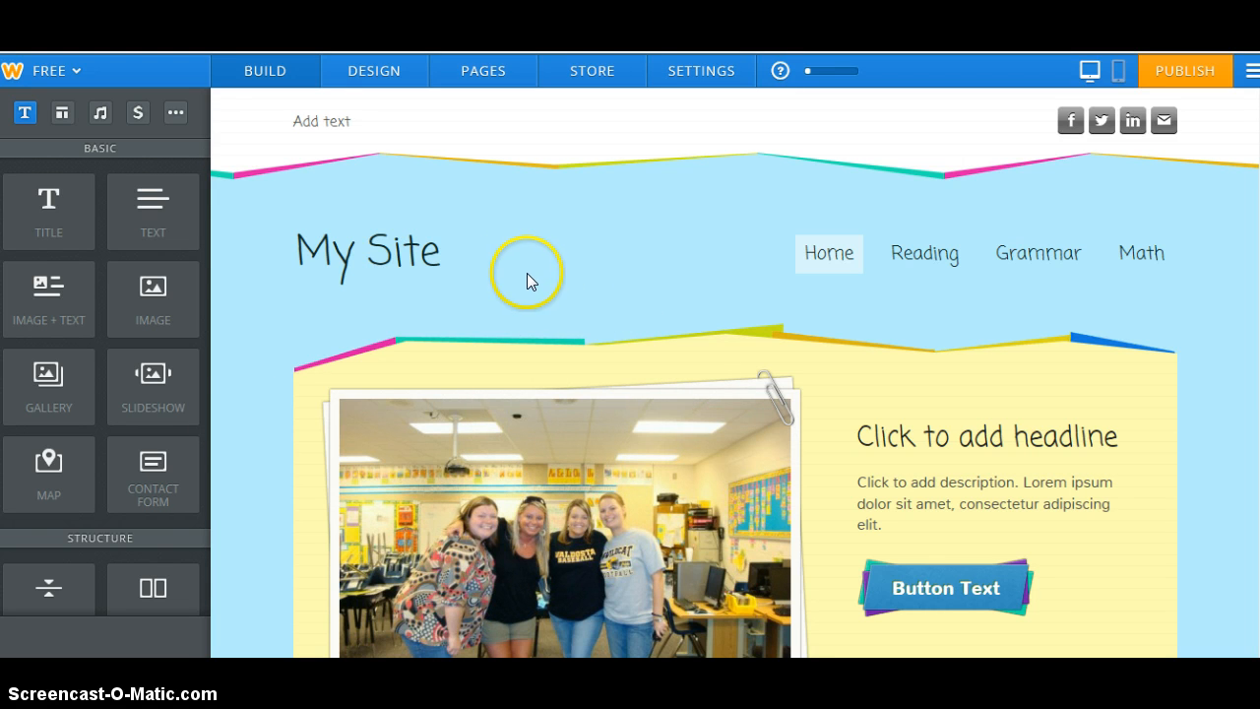
pyautogui.moveTo(403, 247)
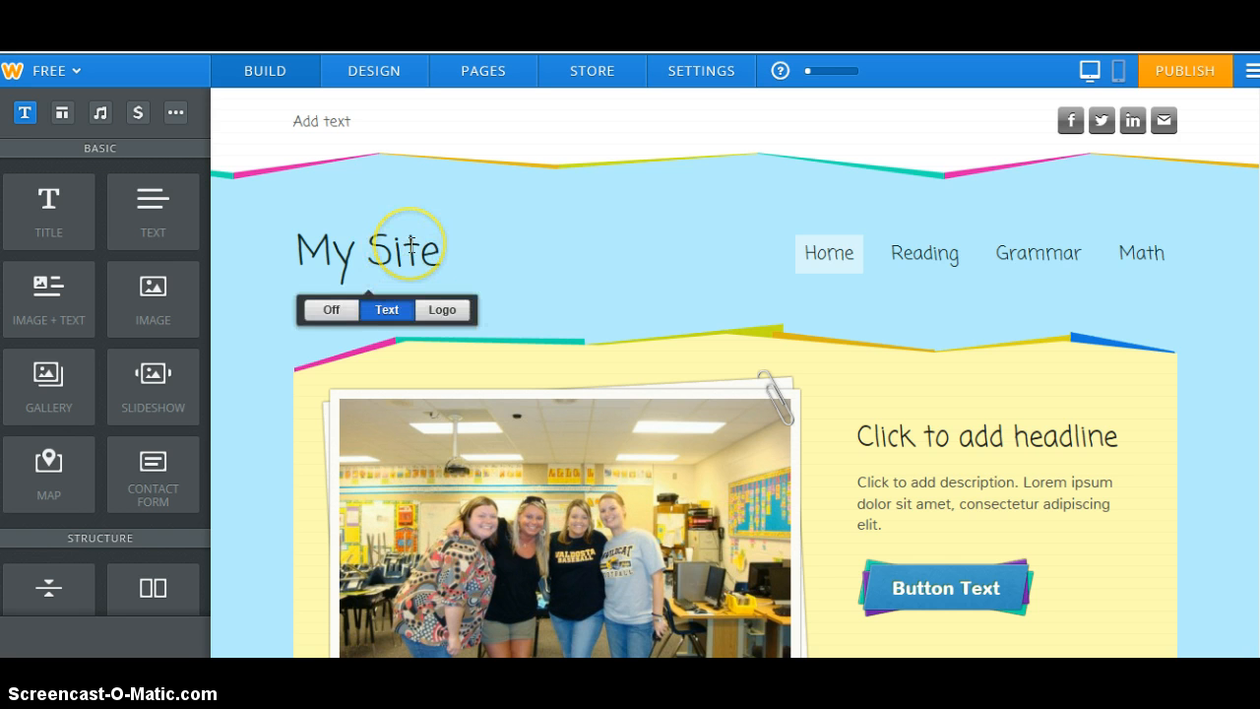